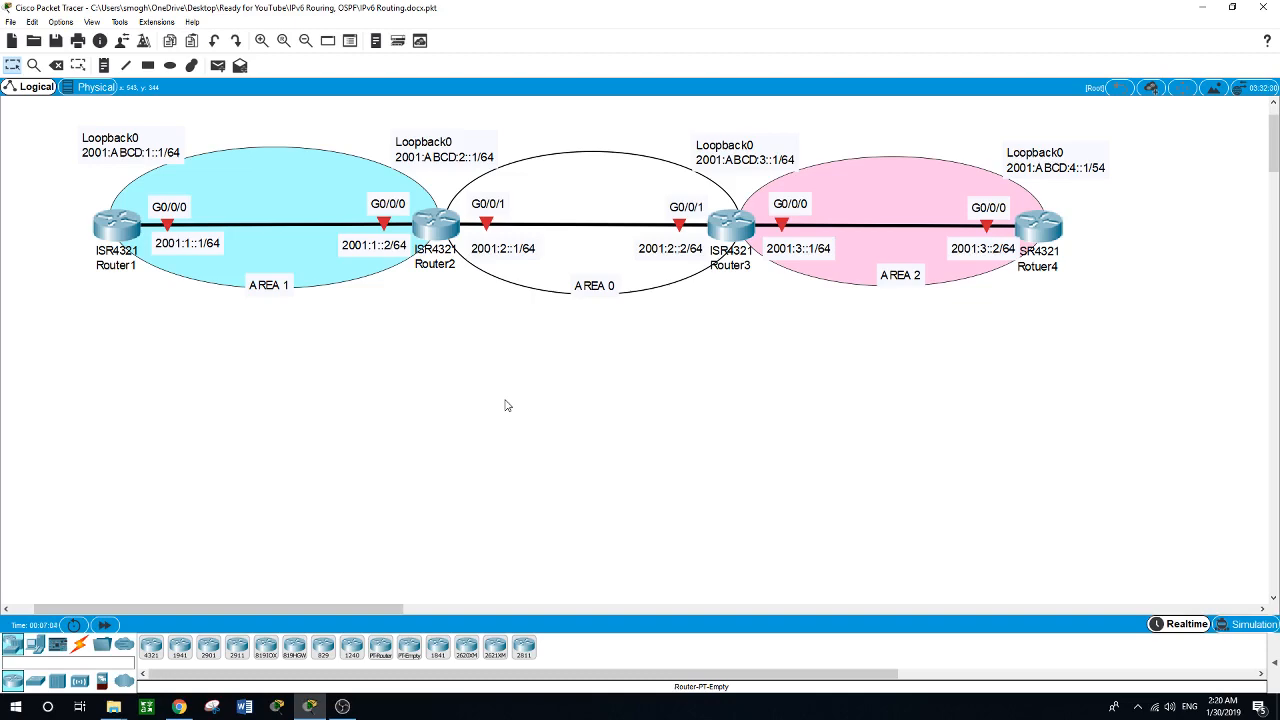
Open Router1's command line in a repositioned, widened window and enter global configuration mode.
click(117, 233)
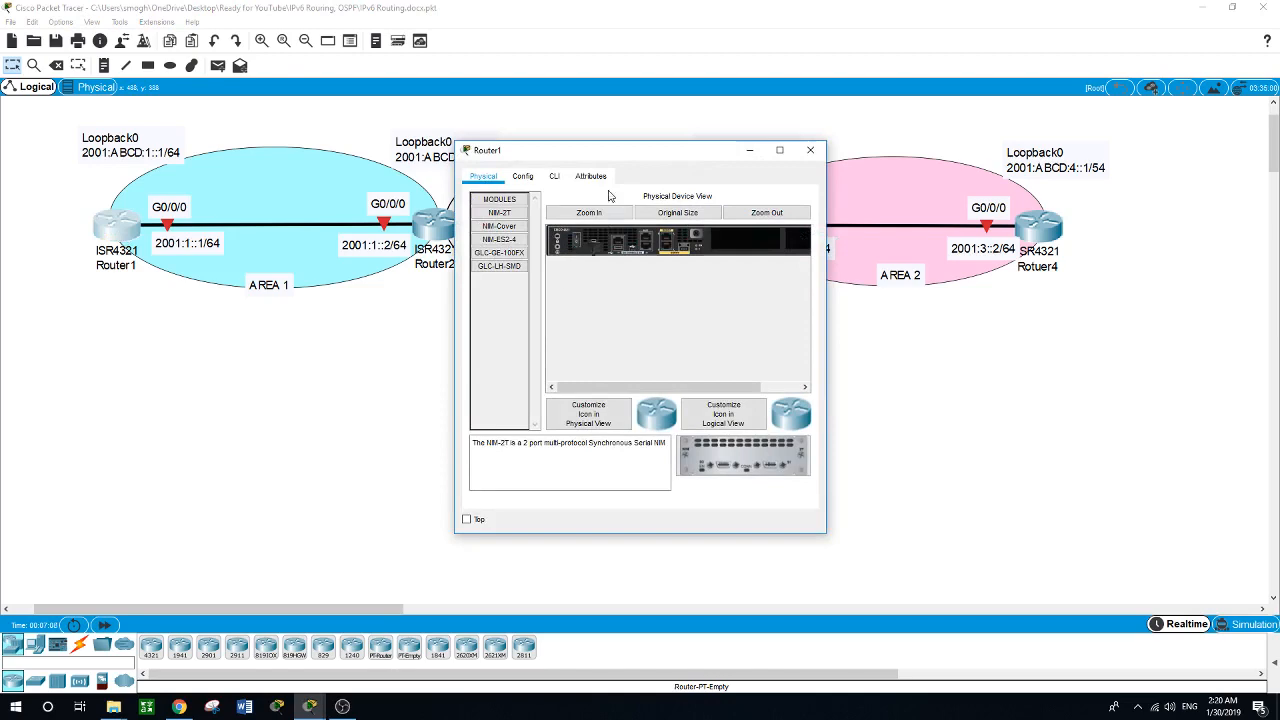
drag(604, 158, 399, 279)
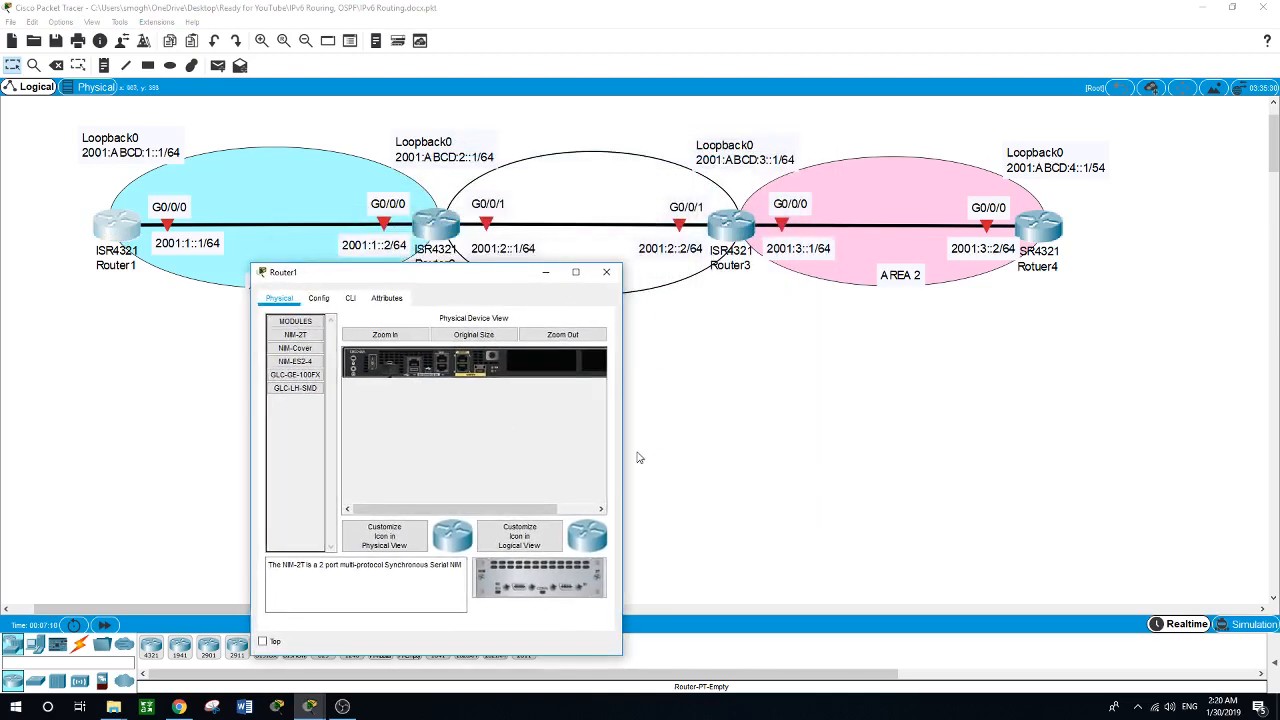
drag(624, 443, 1161, 453)
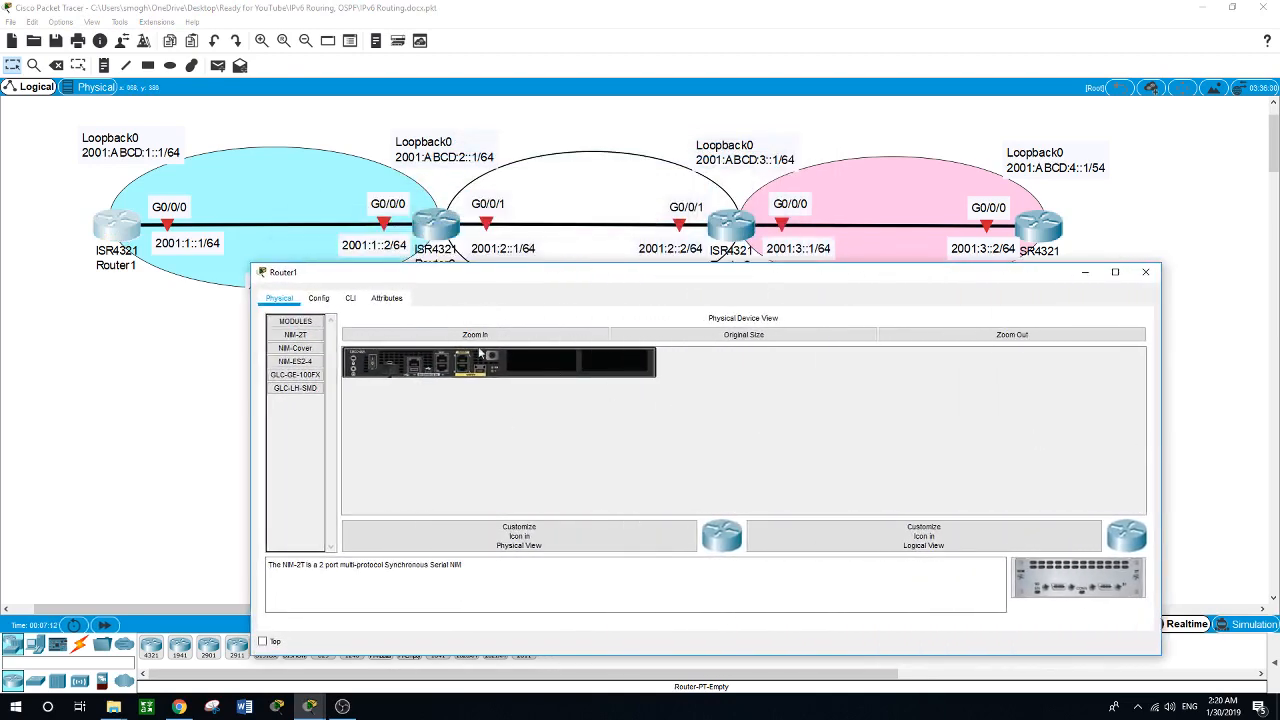
click(350, 300)
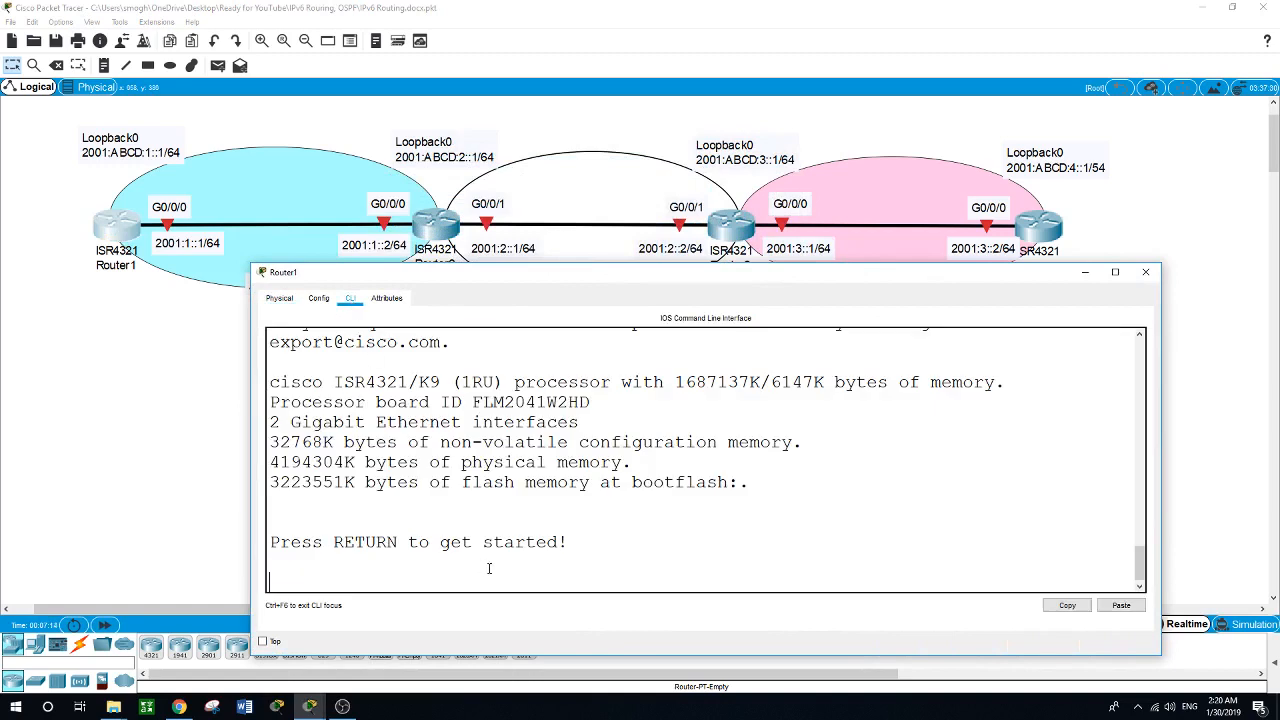
key(Return)
text(en)
key(Return)
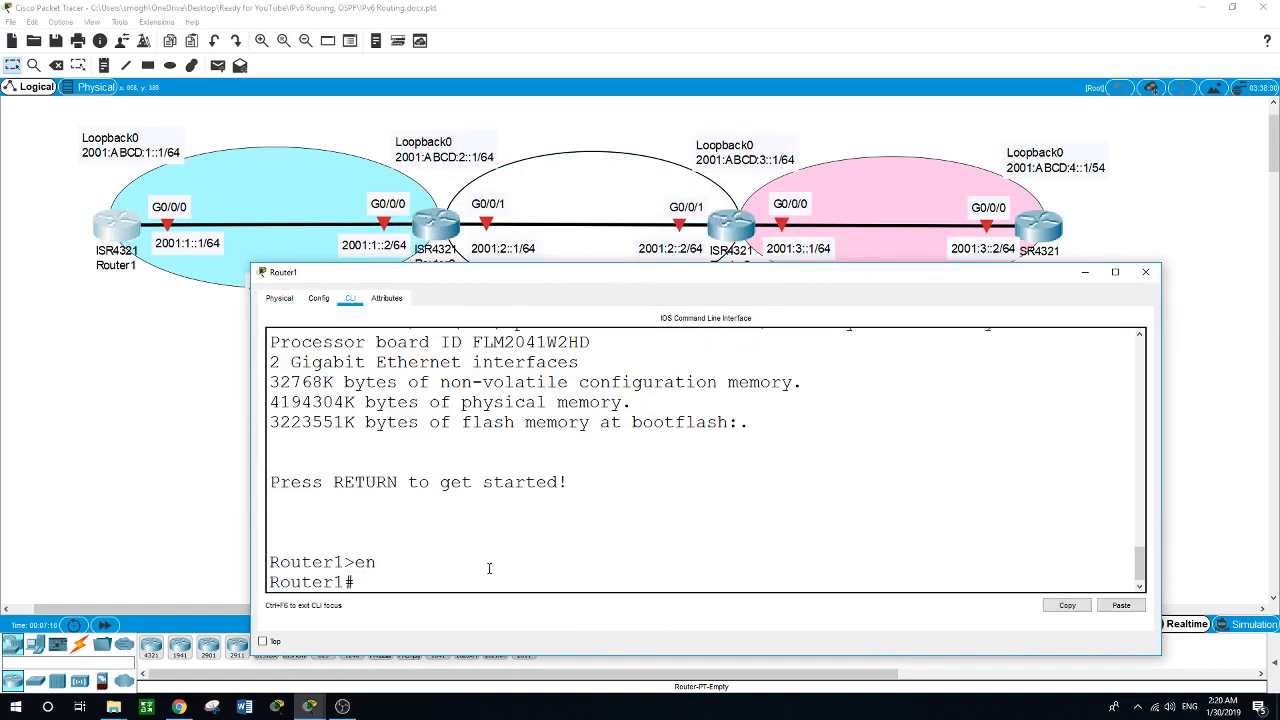
text(conf)
text( t)
key(Return)
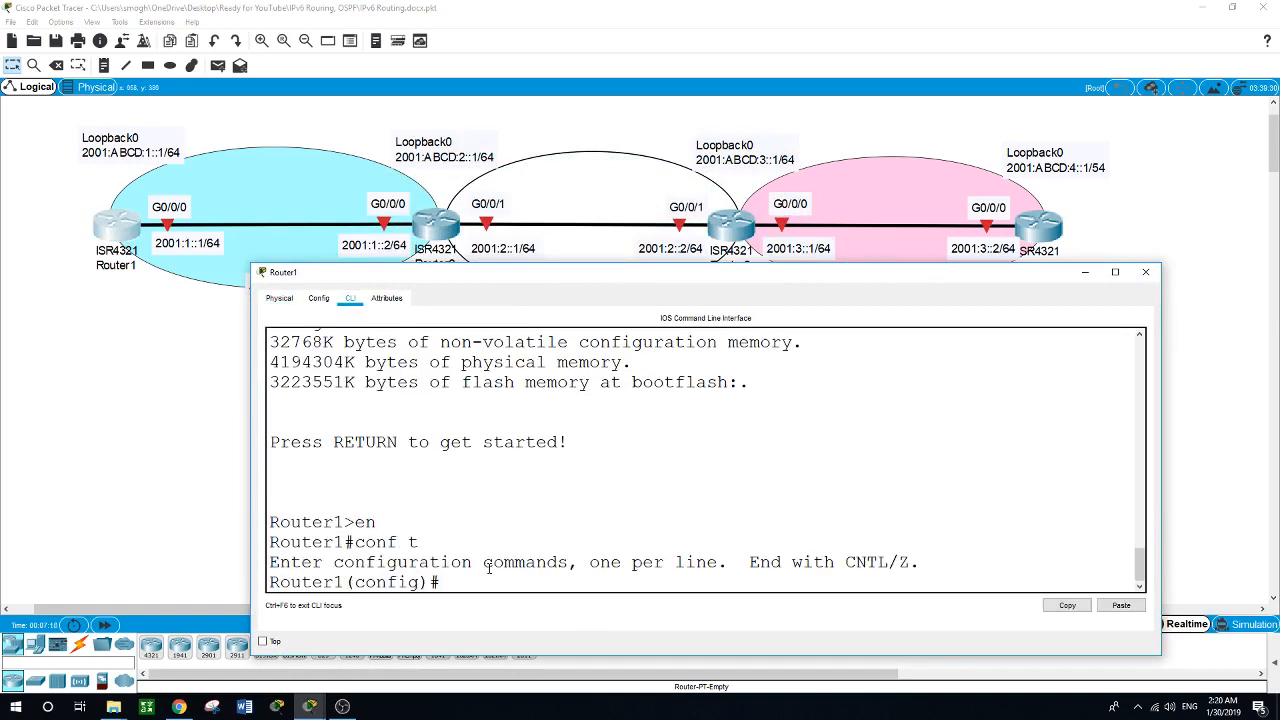
Create the Loopback0 interface on Router1 and enter its interface configuration.
text(int loopback 0)
key(Return)
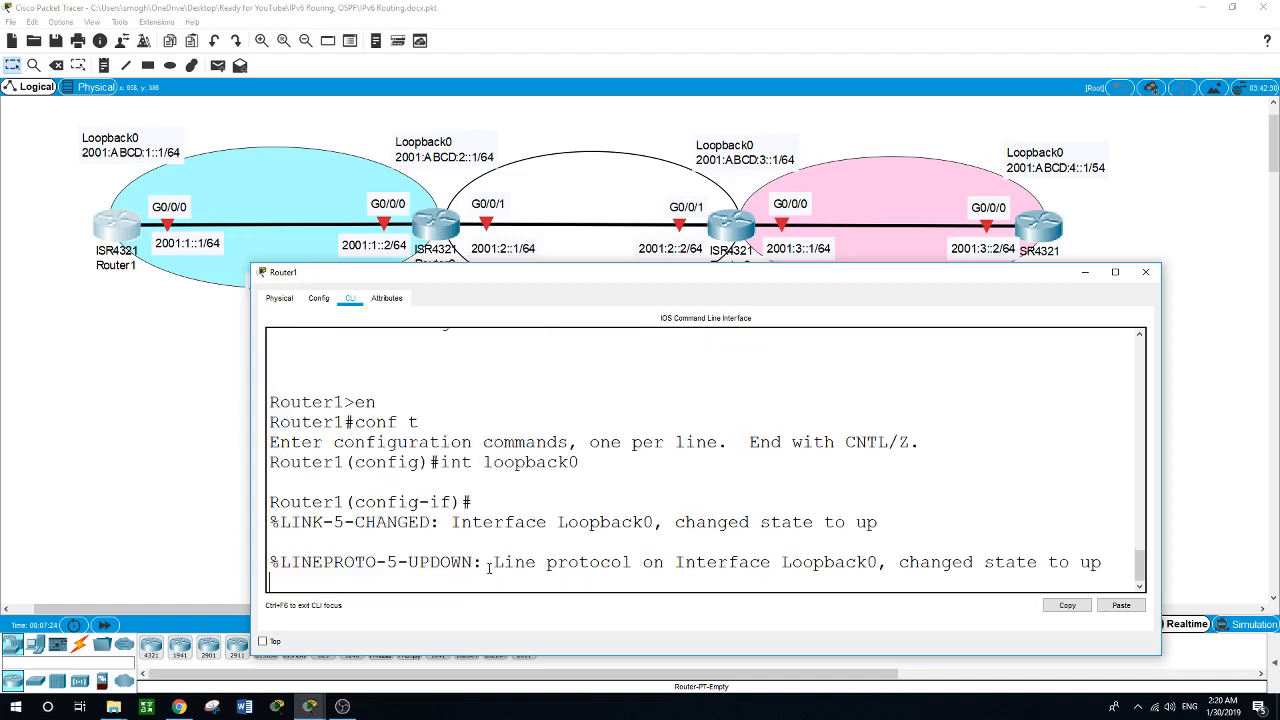
key(Return)
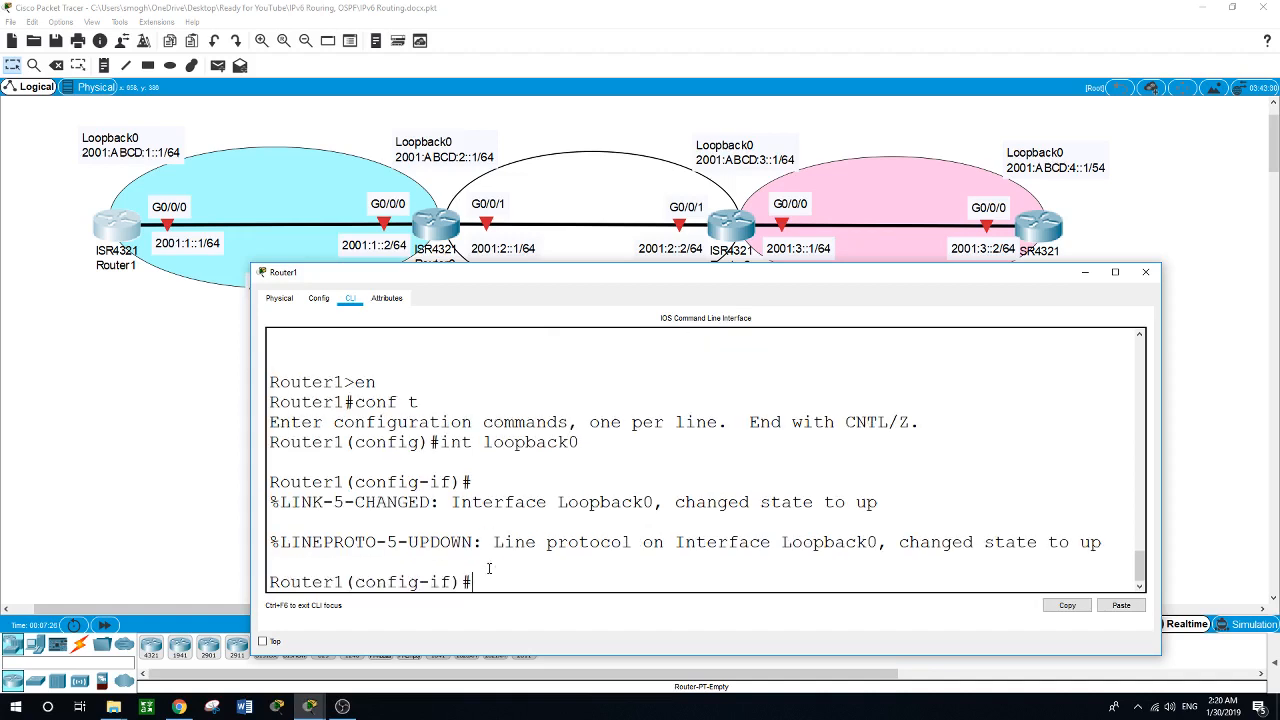
Assign the IPv6 address 2001:ABCD:1::1/64 to Router1's Loopback0 interface.
text(ipv6 address 2001:ABCD)
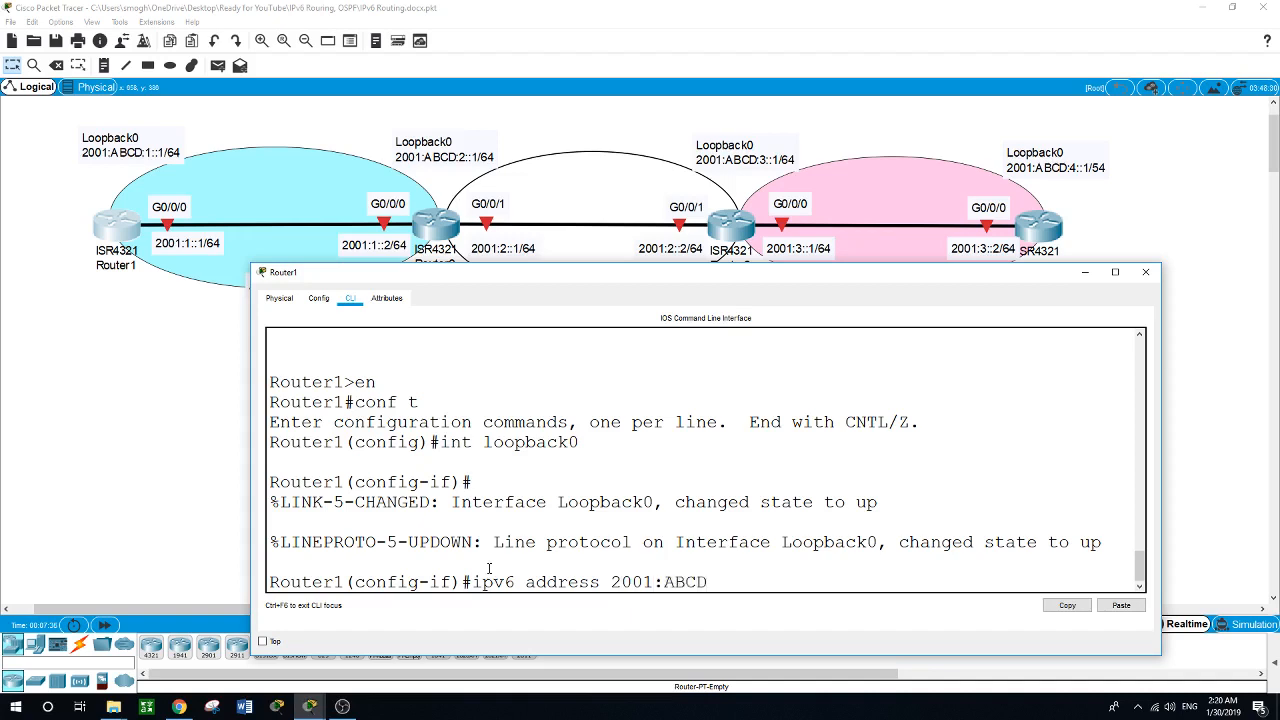
text(:1::1/64)
key(Return)
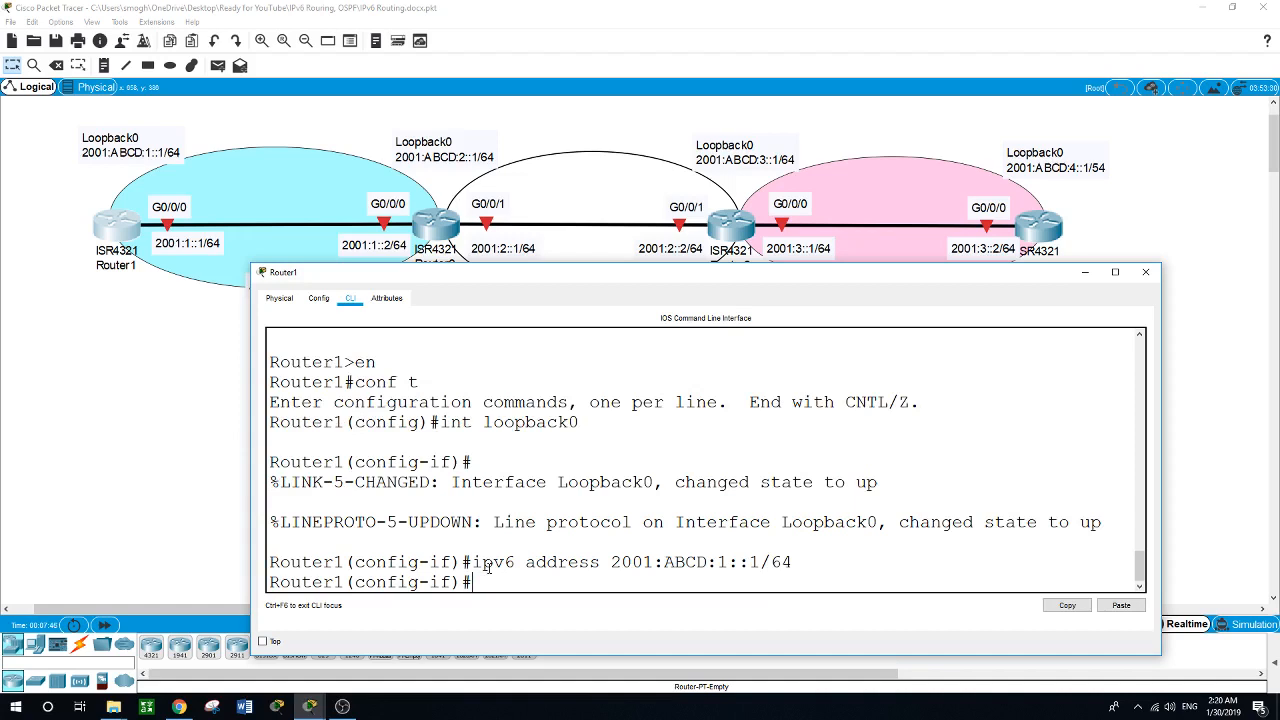
Enable Router1's GigabitEthernet g0/0/0 interface with no shut.
text(int g0/0/0)
key(Return)
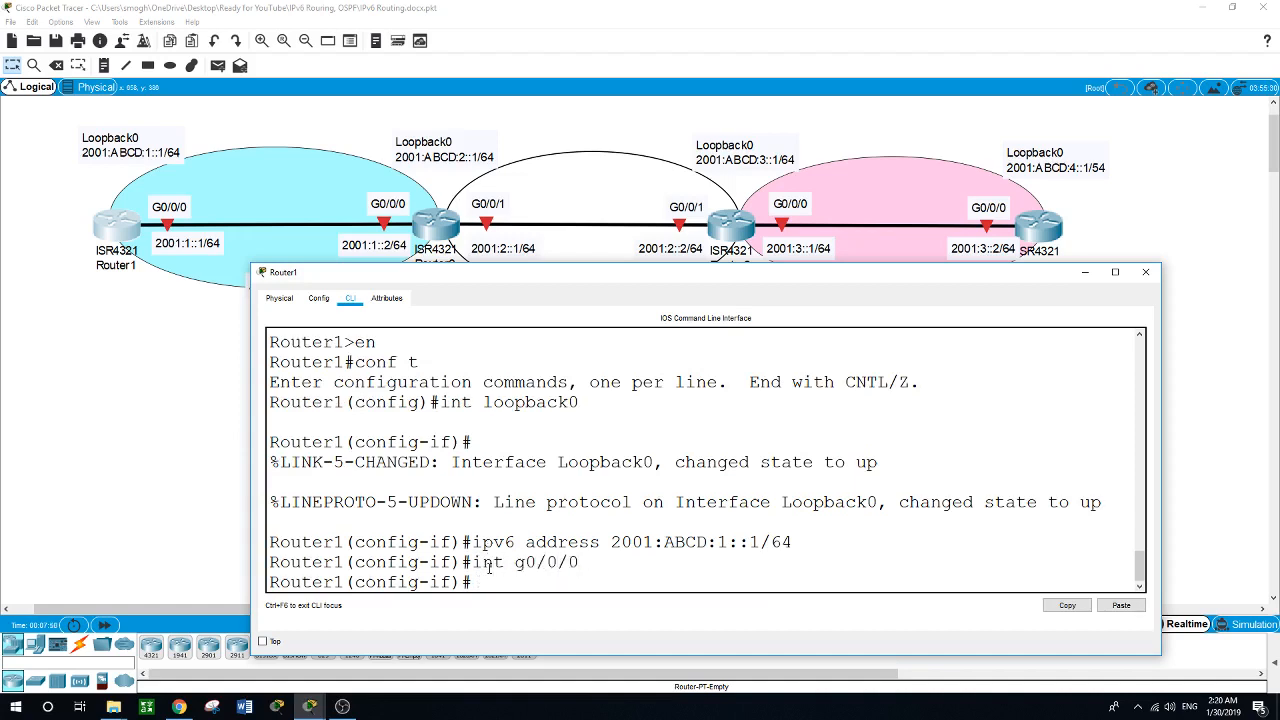
text(no shut)
key(Return)
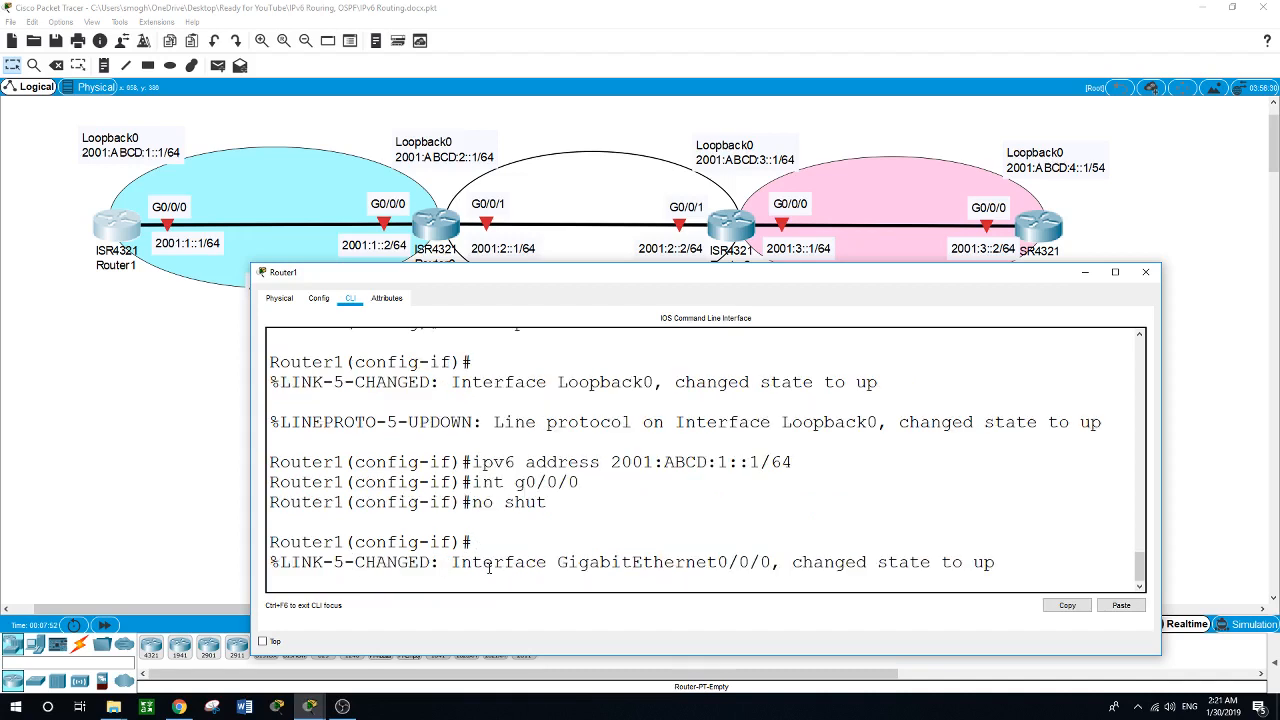
Assign the IPv6 address 2001:1::1/64 to Router1's g0/0/0 interface.
text(ipv)
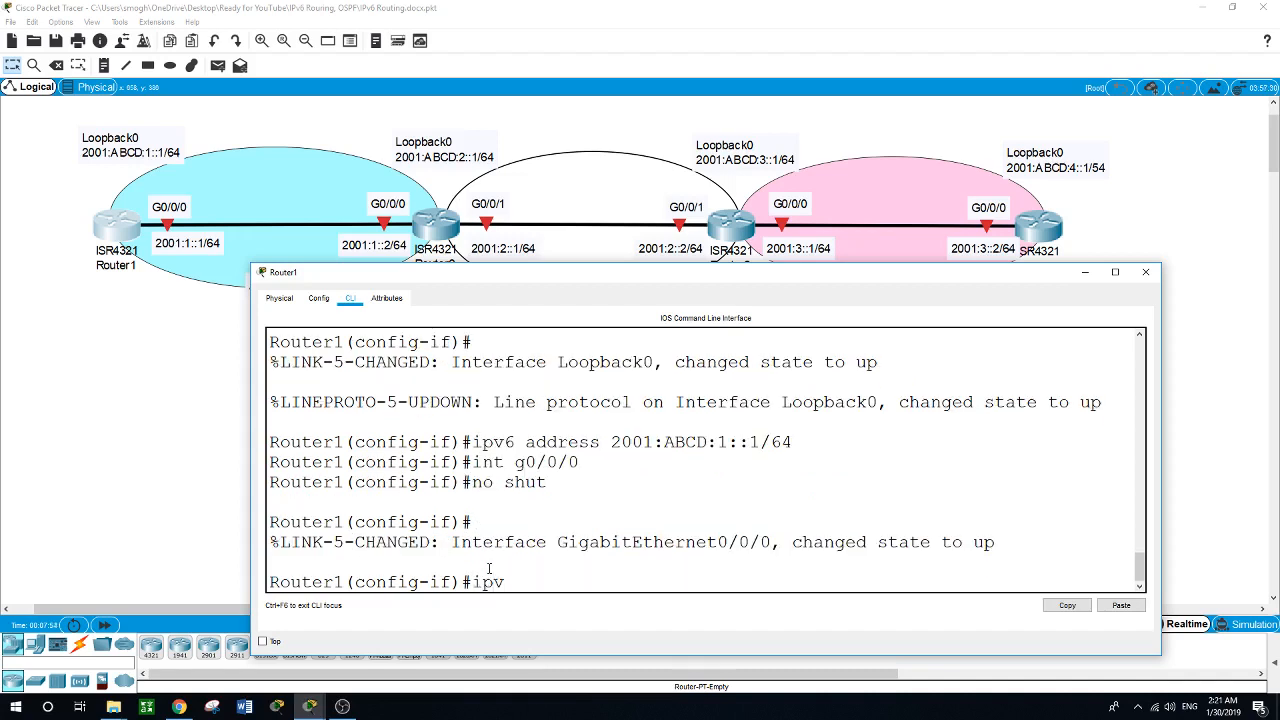
text(6 address 2001:1::1/64)
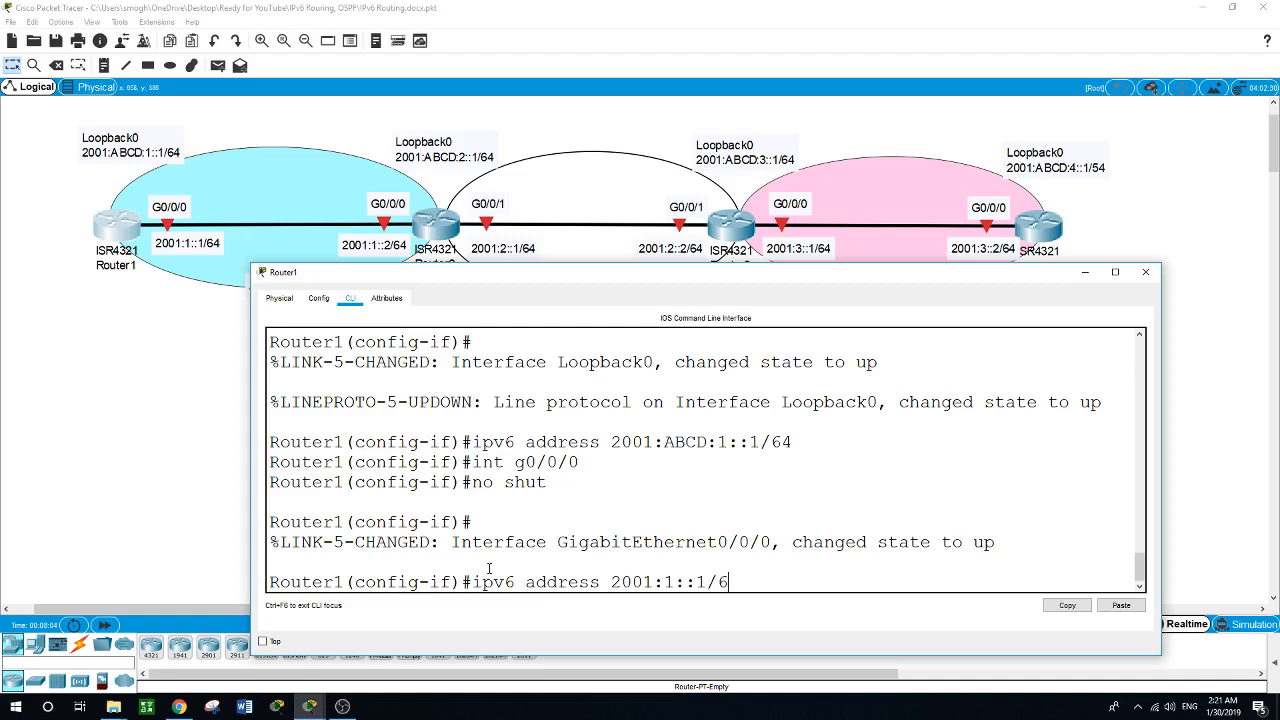
key(Return)
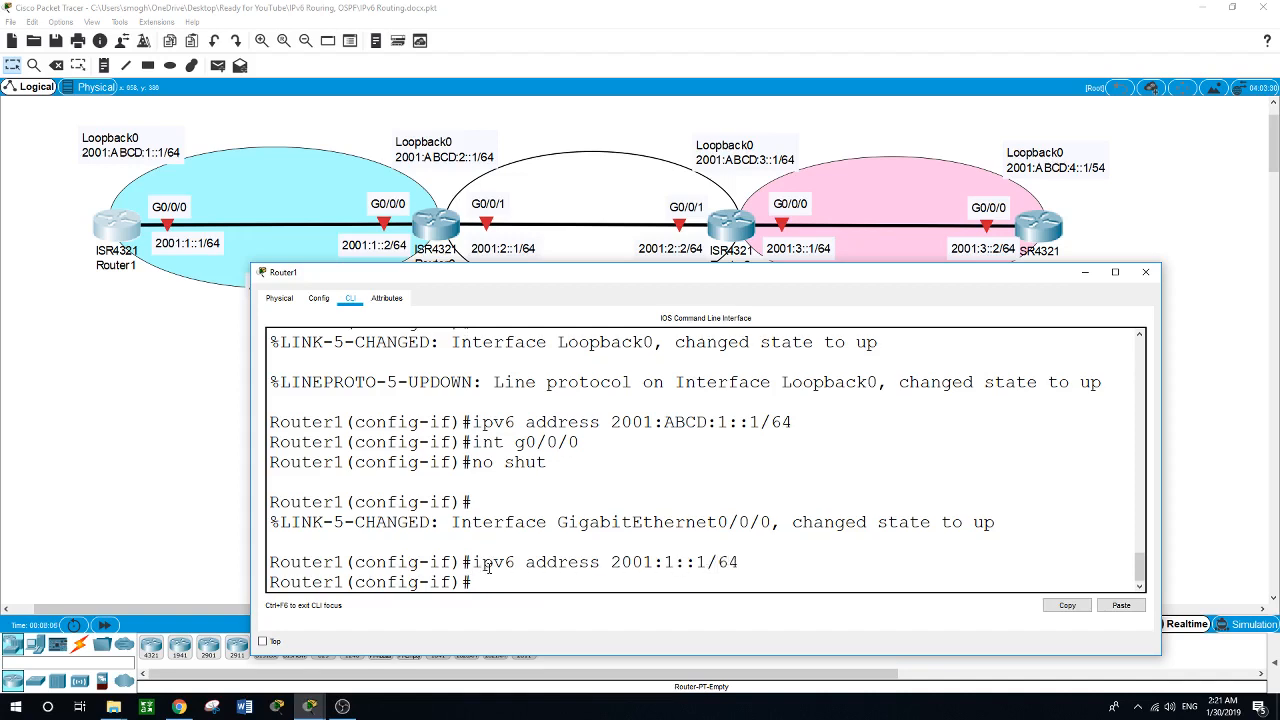
Open Router2's command line in a repositioned, widened window and enter global configuration mode.
click(446, 230)
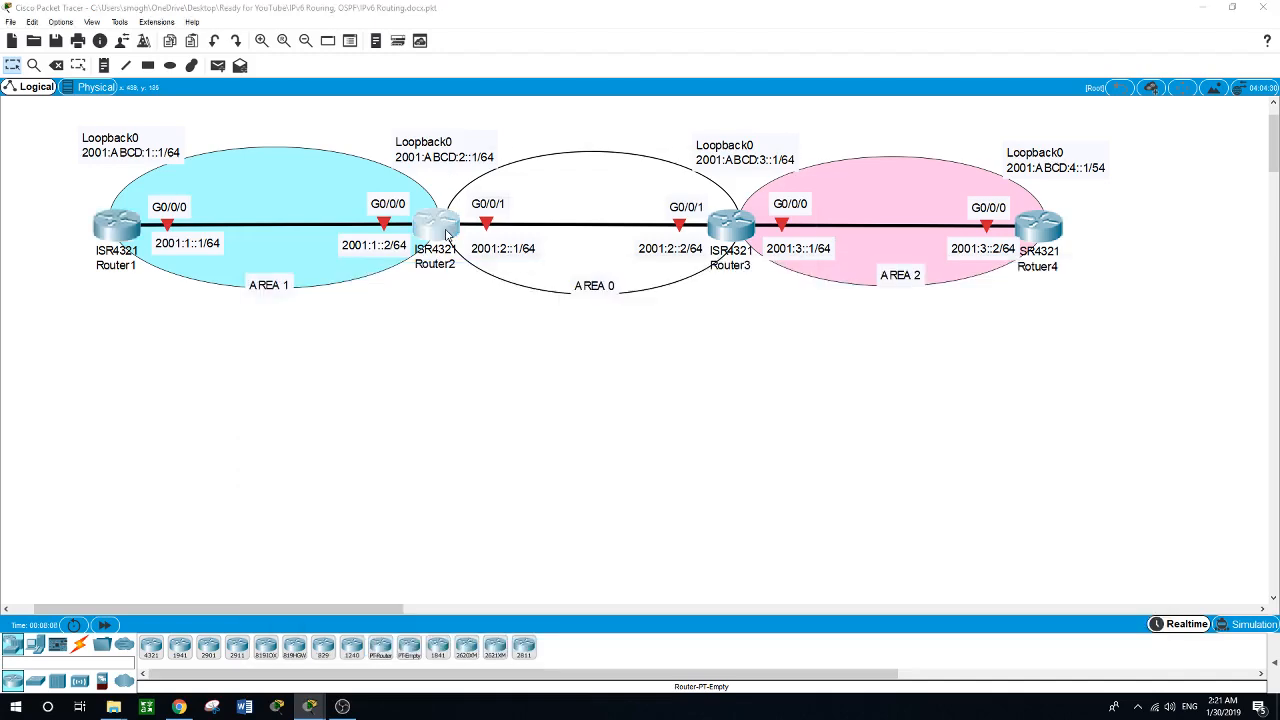
drag(586, 151, 393, 291)
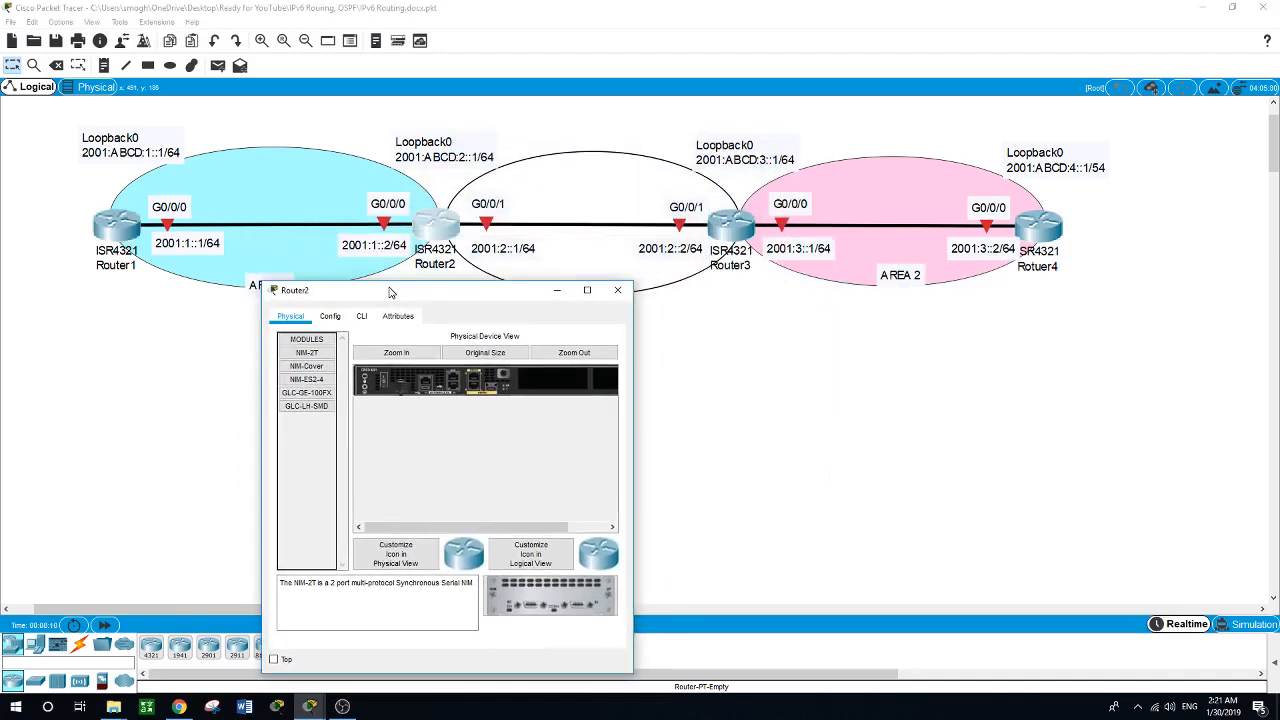
drag(632, 394, 1246, 396)
click(361, 315)
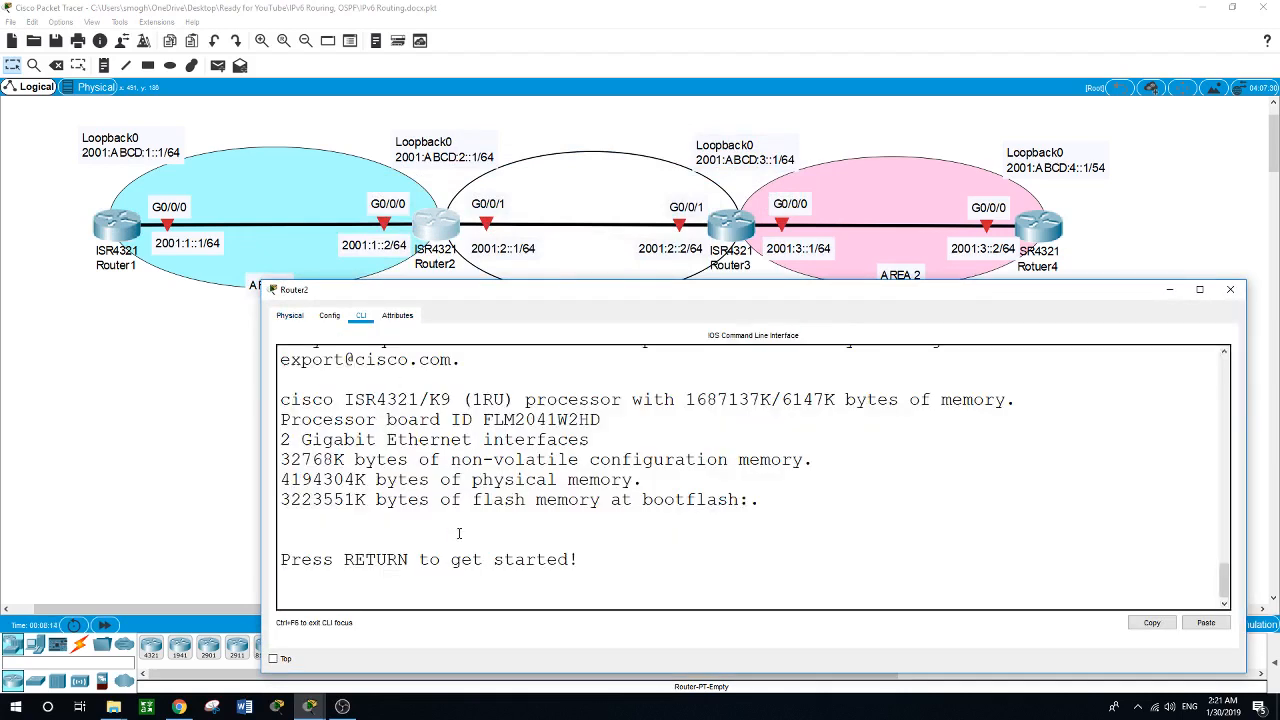
key(Return)
text(en)
key(Return)
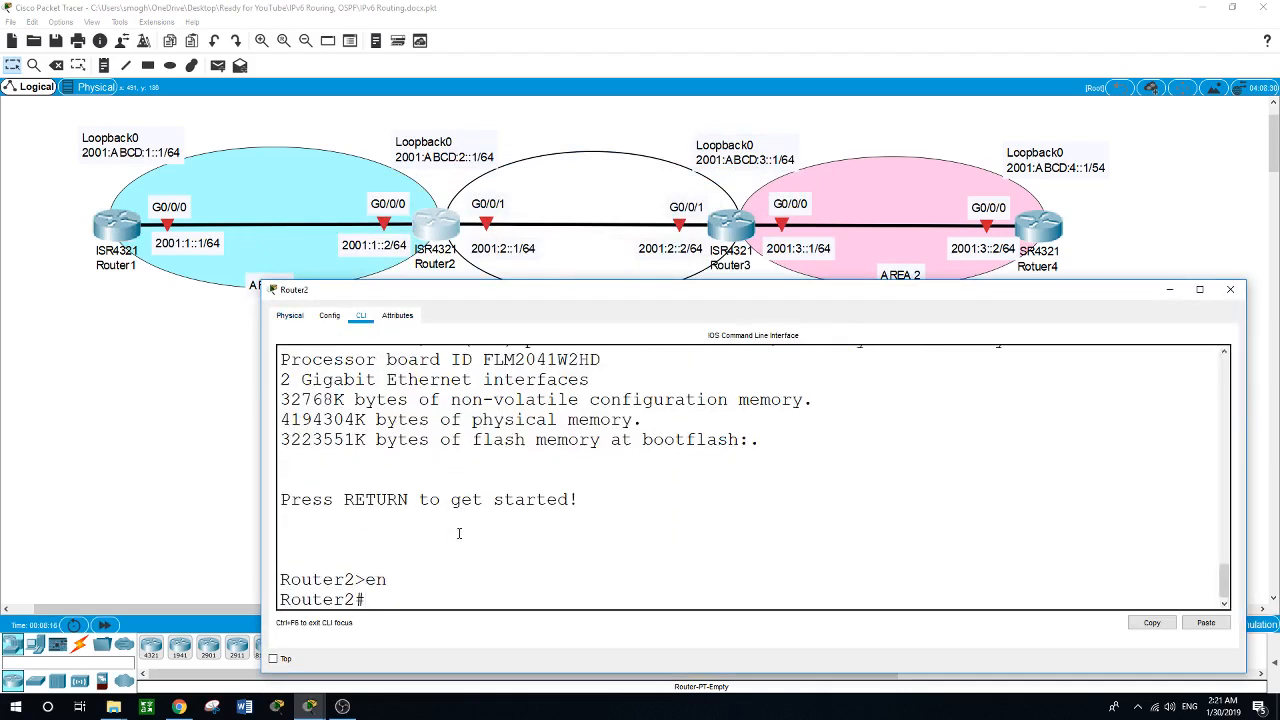
text(conf t)
key(Return)
Create the Loopback0 interface on Router2 and enter its interface configuration.
text(int)
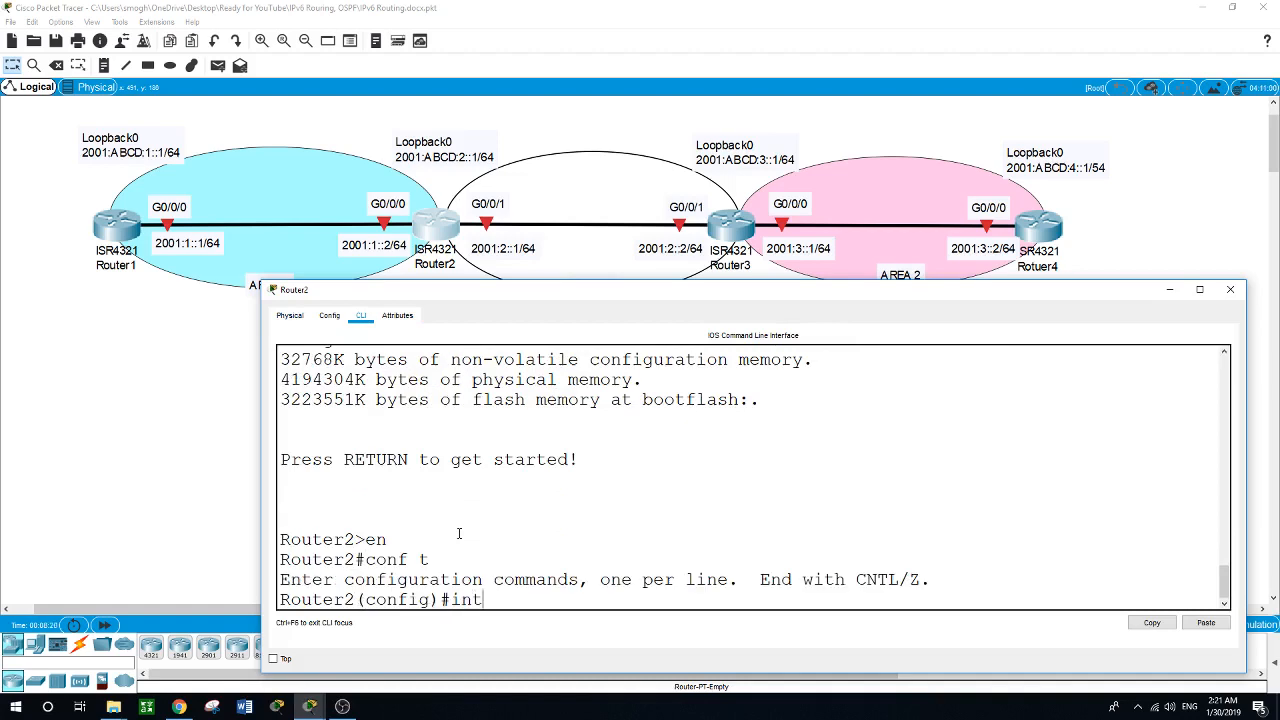
text( loopback0)
key(Return)
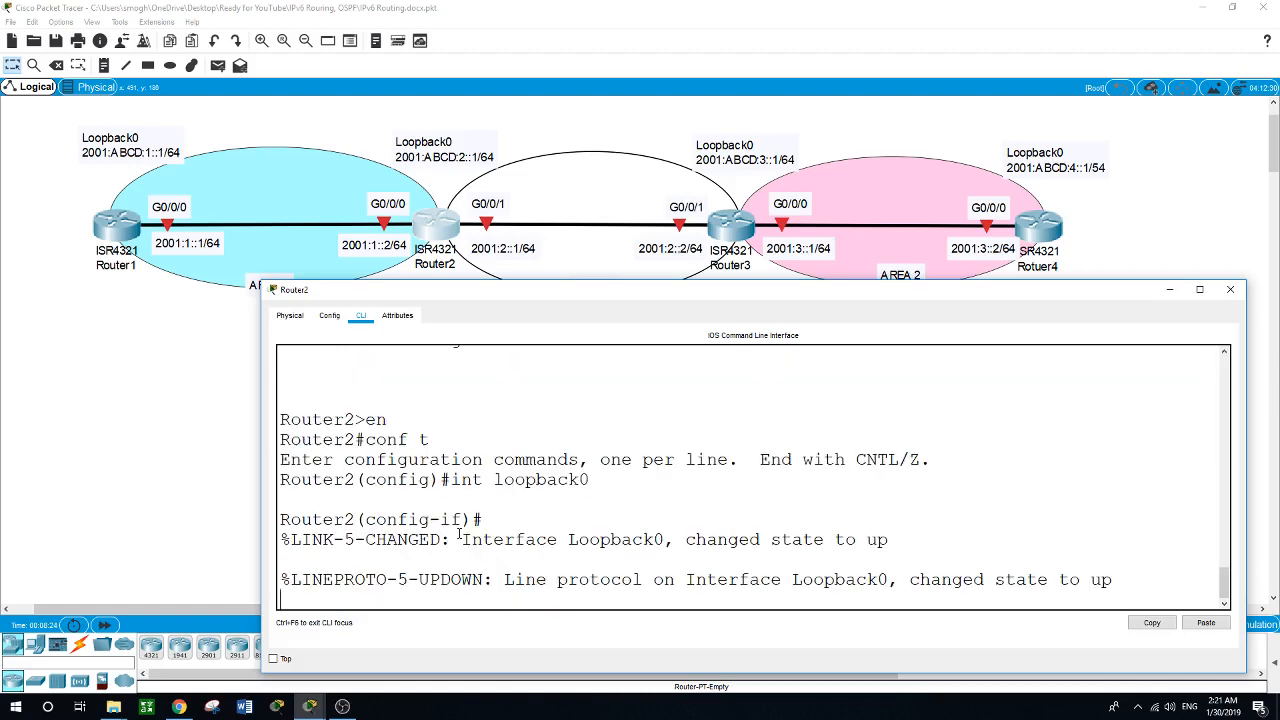
key(Return)
text(int)
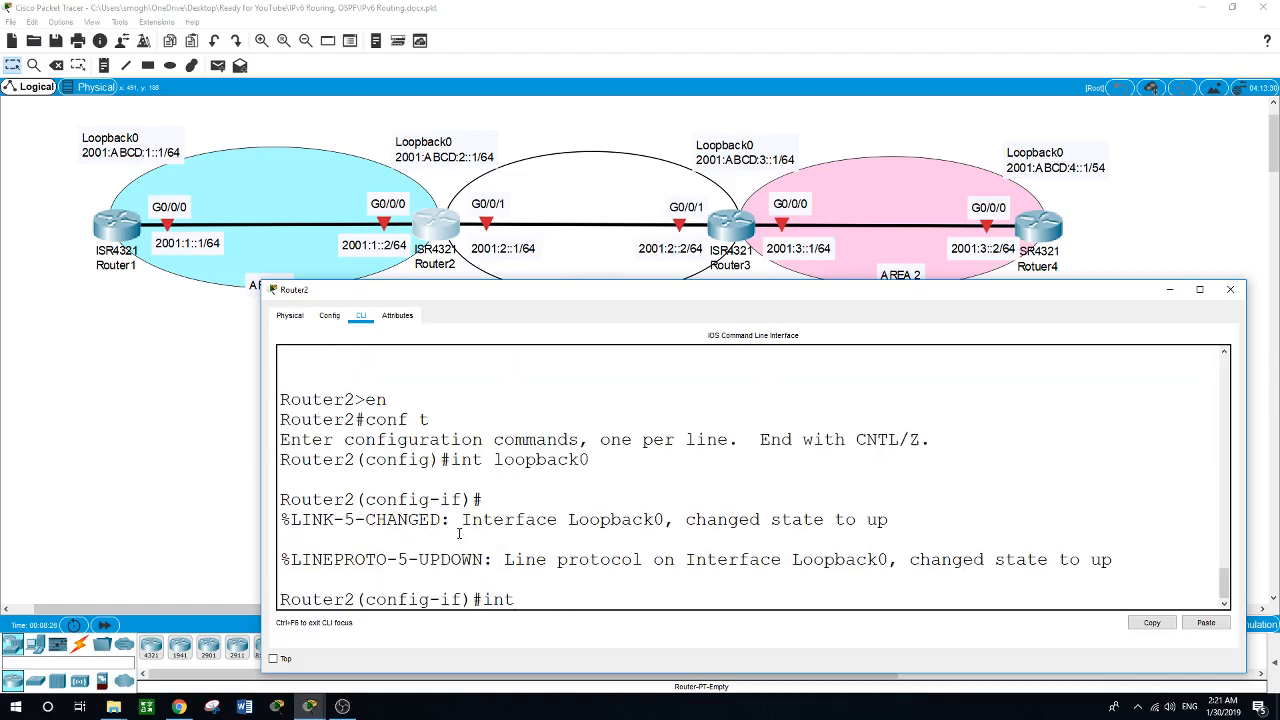
key(BackSpace)
key(BackSpace)
key(BackSpace)
Assign the IPv6 address 2001:ABCD:2::1/64 to Router2's Loopback0 interface.
text(ipv6 address 2001:)
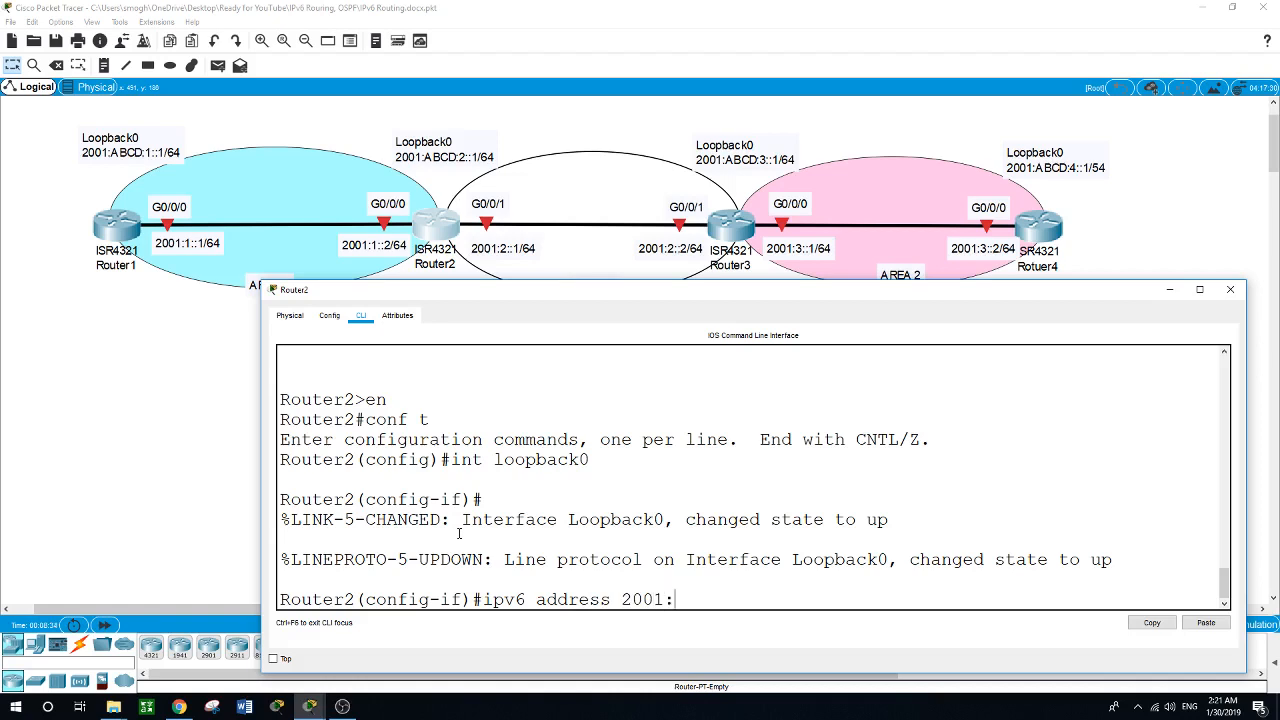
text(ABCD:2::1/64)
key(Return)
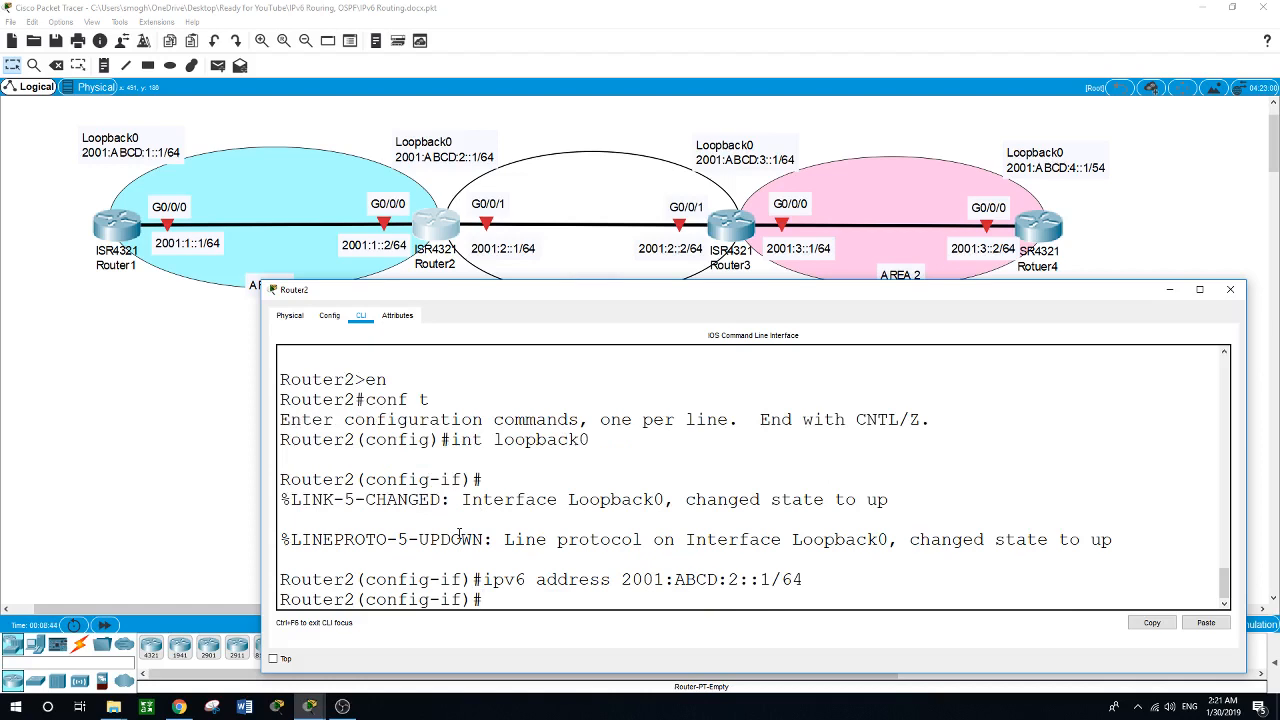
Assign the IPv6 address 2001:1::2/64 to Router2's g0/0/0 interface.
text(int g)
key(BackSpace)
text(g0/0/0)
key(Return)
text(ipv6)
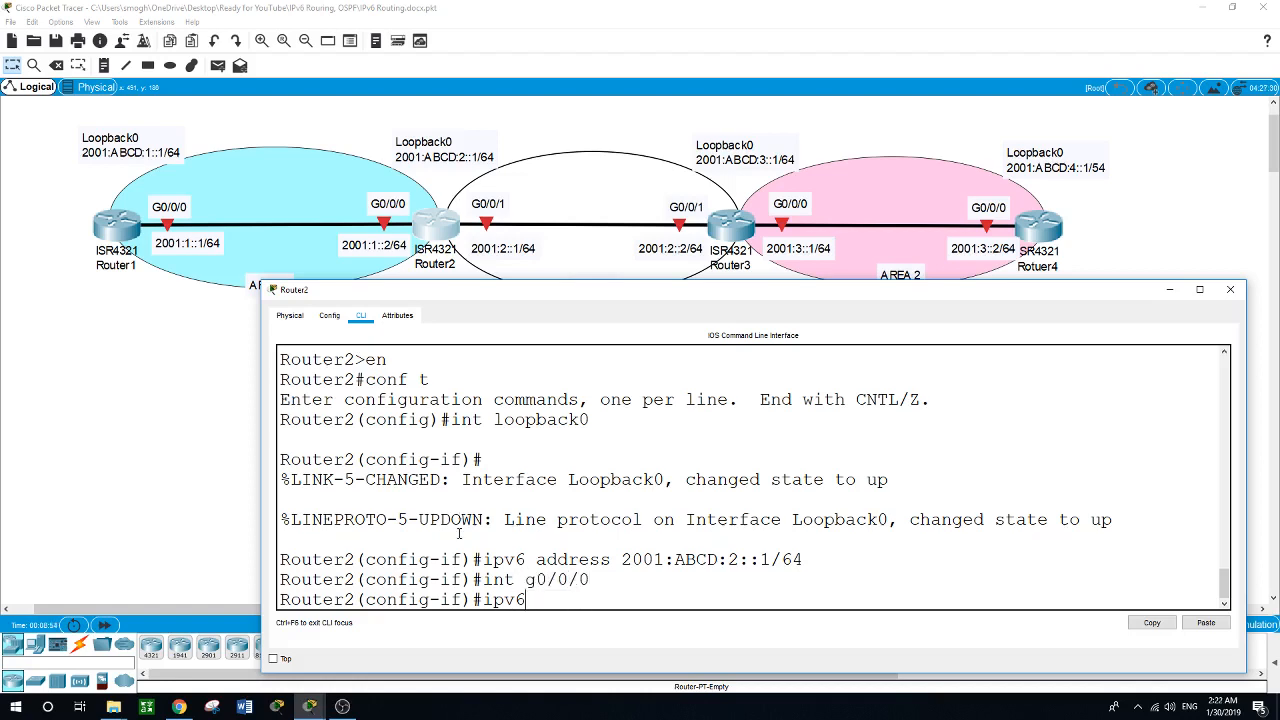
text( address 2001:1::)
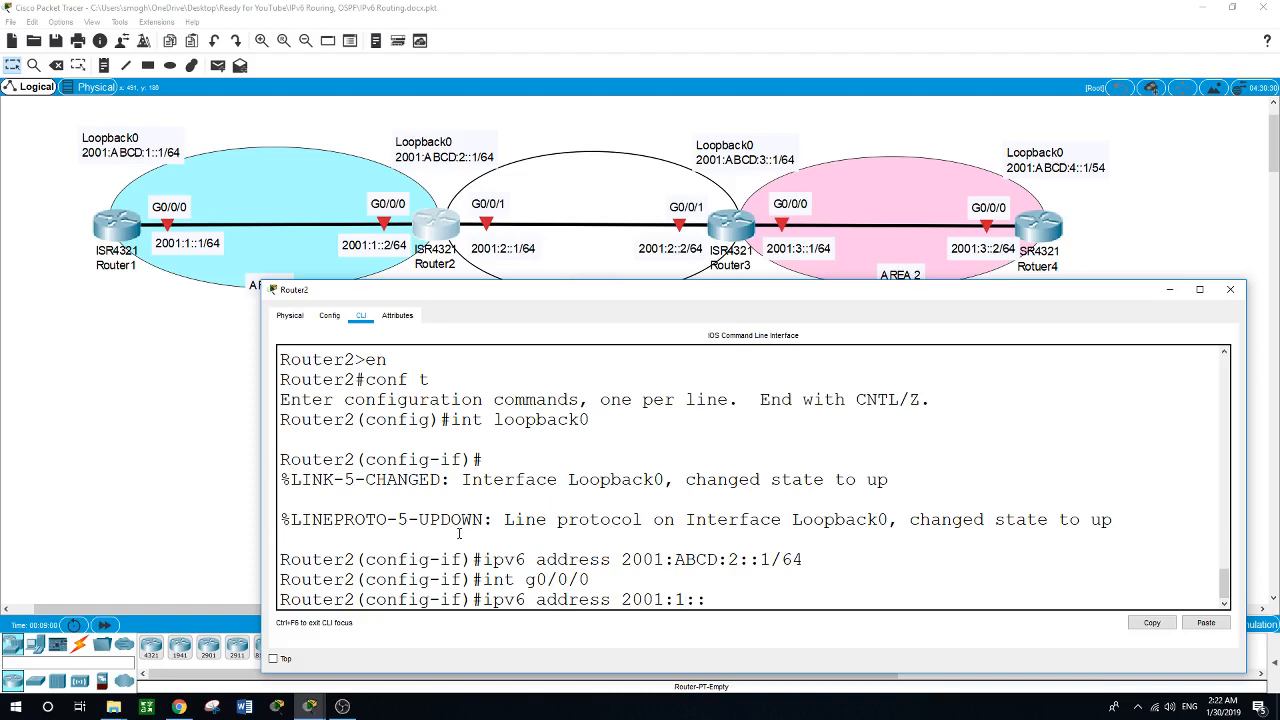
text(2/64)
key(Return)
Enable Router2's g0/0/0 interface with no shut.
text(no shu)
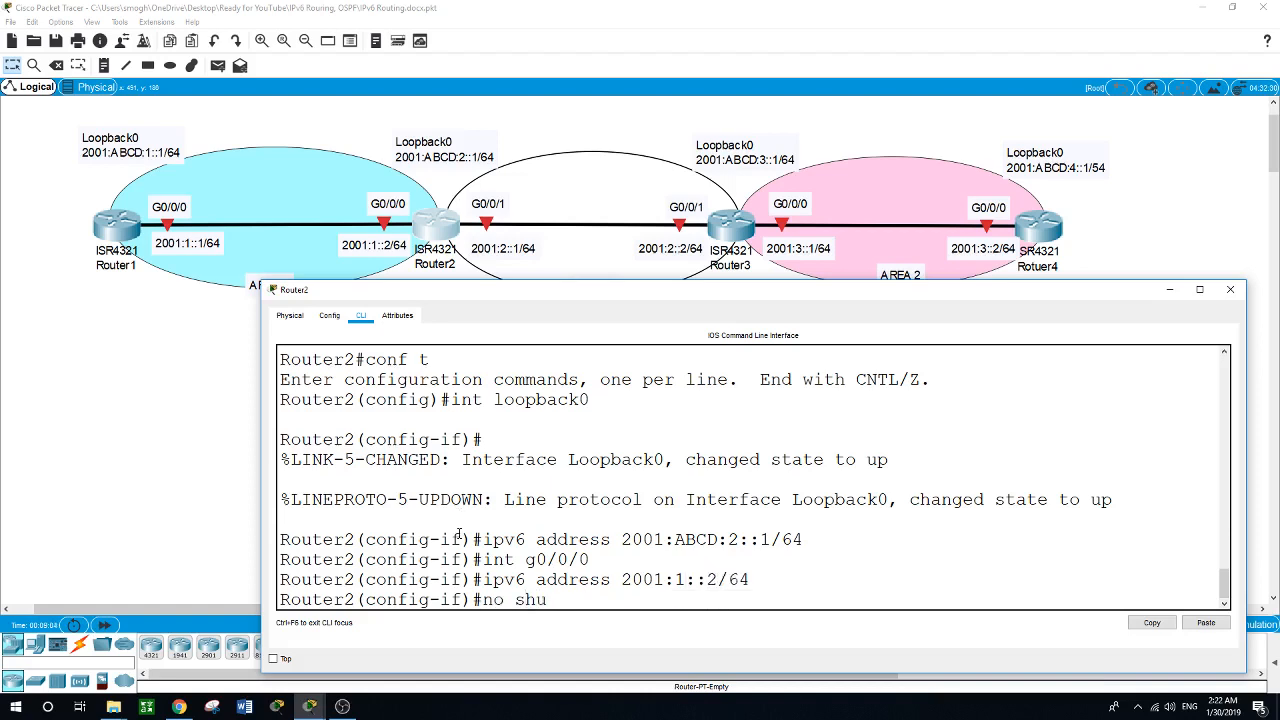
text(t)
key(Return)
Assign the IPv6 address 2001:2::1/64 to Router2's g0/0/1 interface.
text(int)
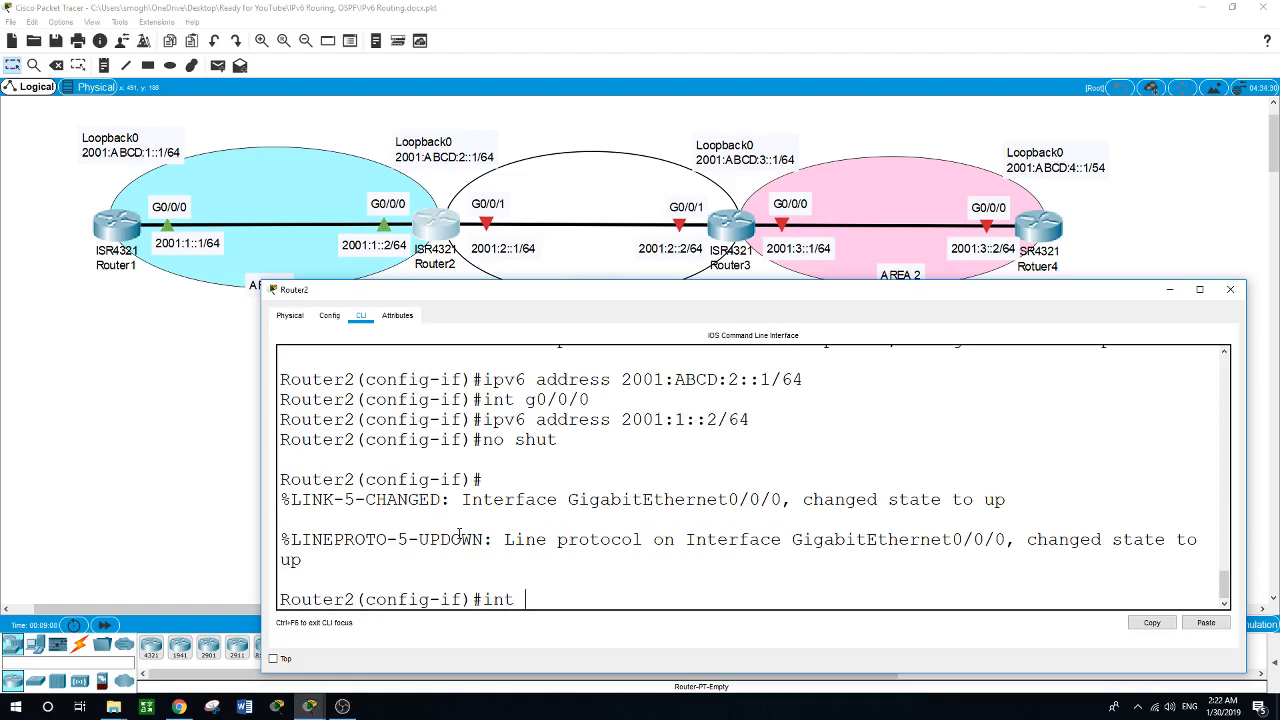
text( g0/0/1)
key(Return)
text(ipv6)
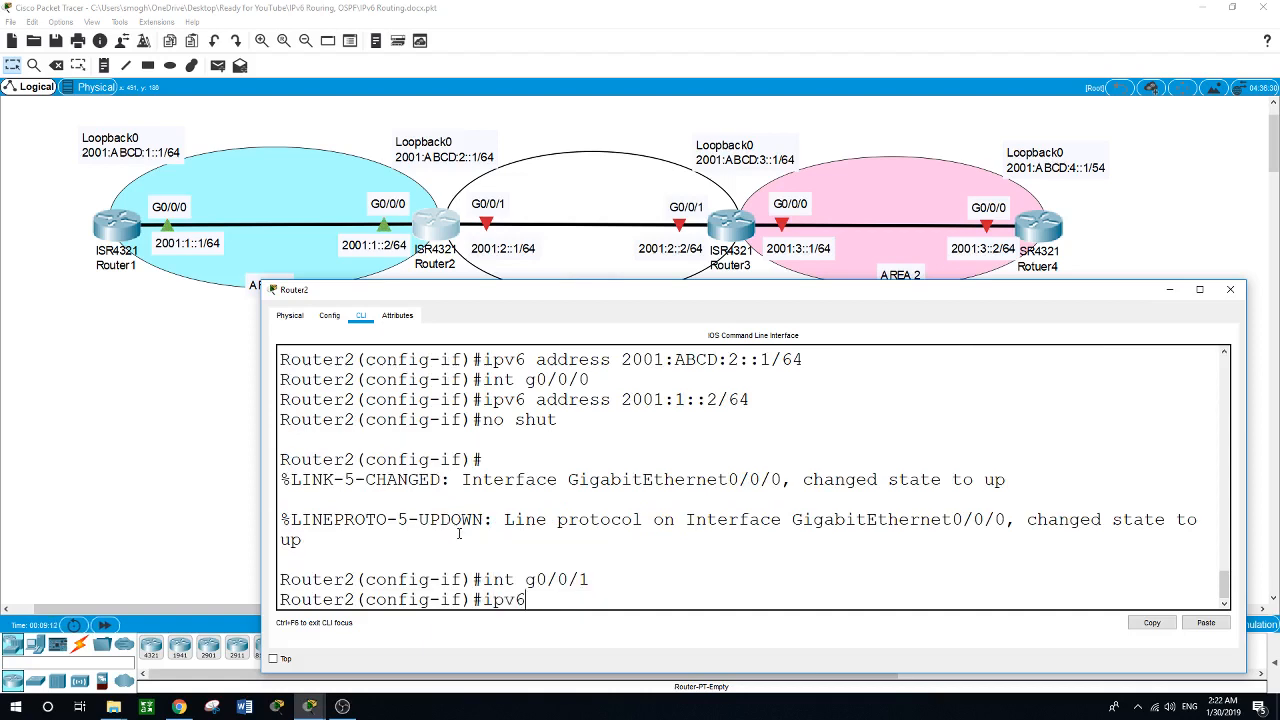
text( address 2001:2::1/64)
key(Return)
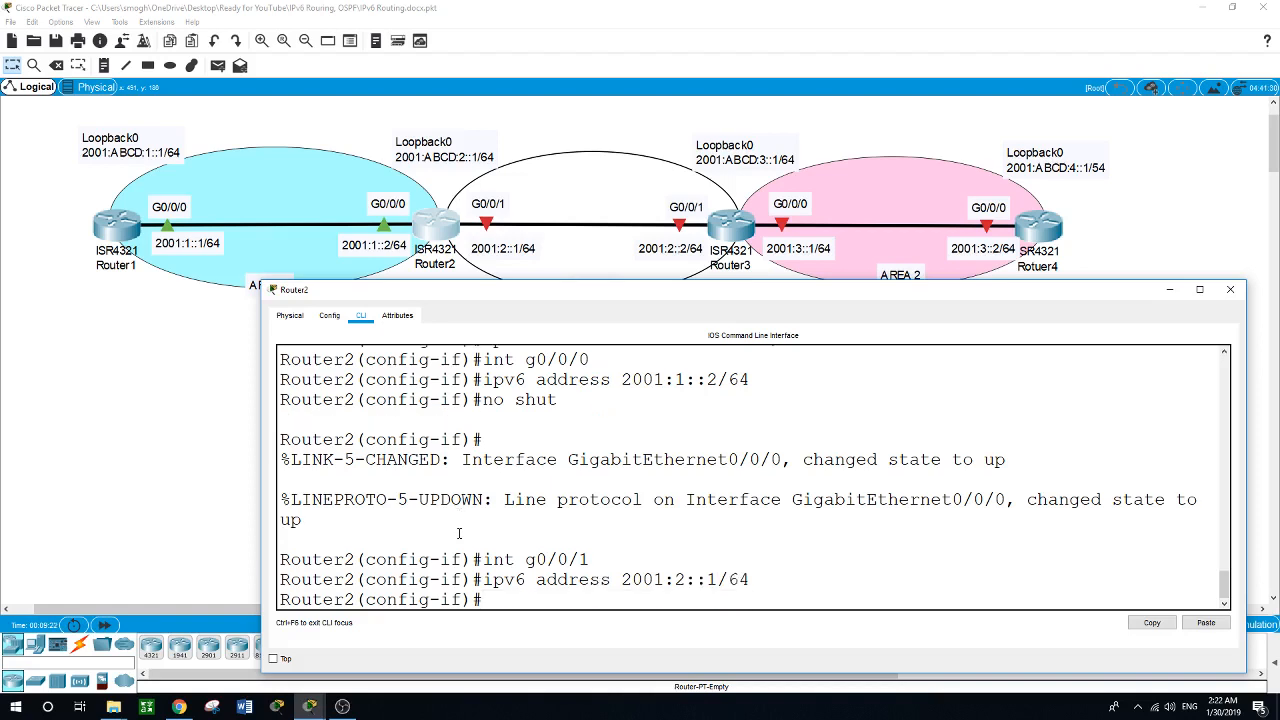
Enable Router2's g0/0/1 interface with no shut.
text(no shut)
key(Return)
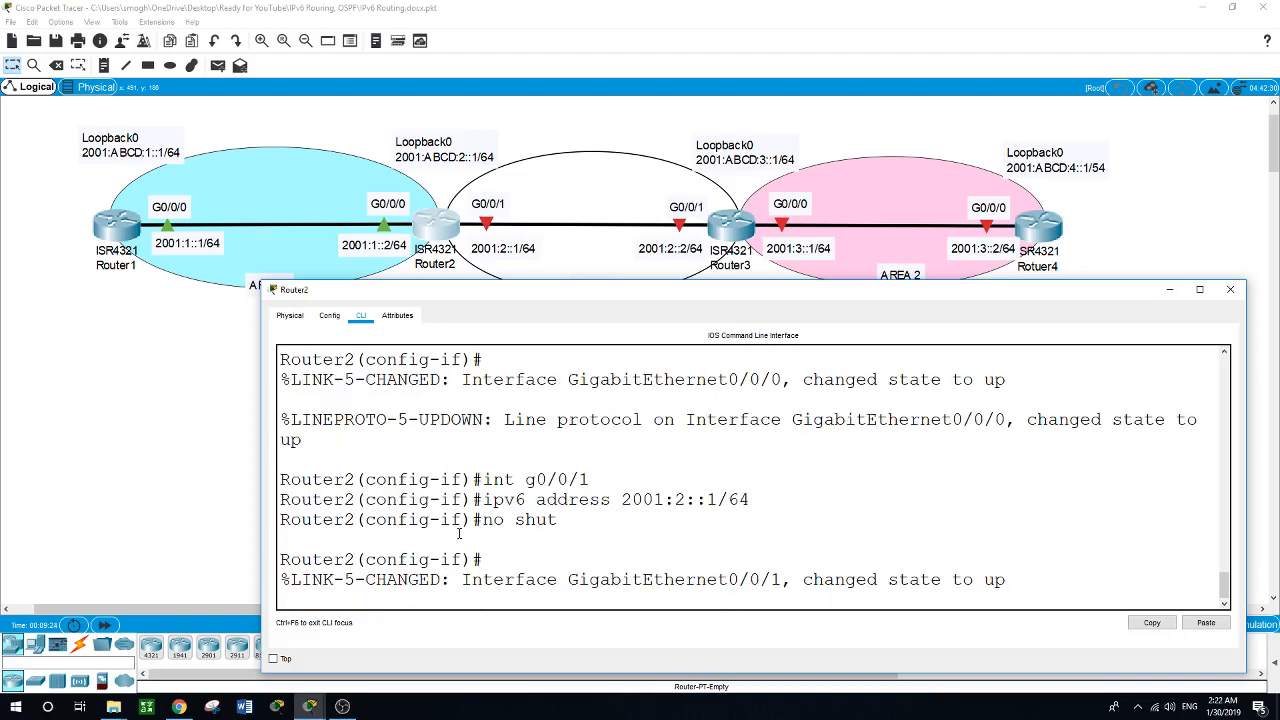
key(Return)
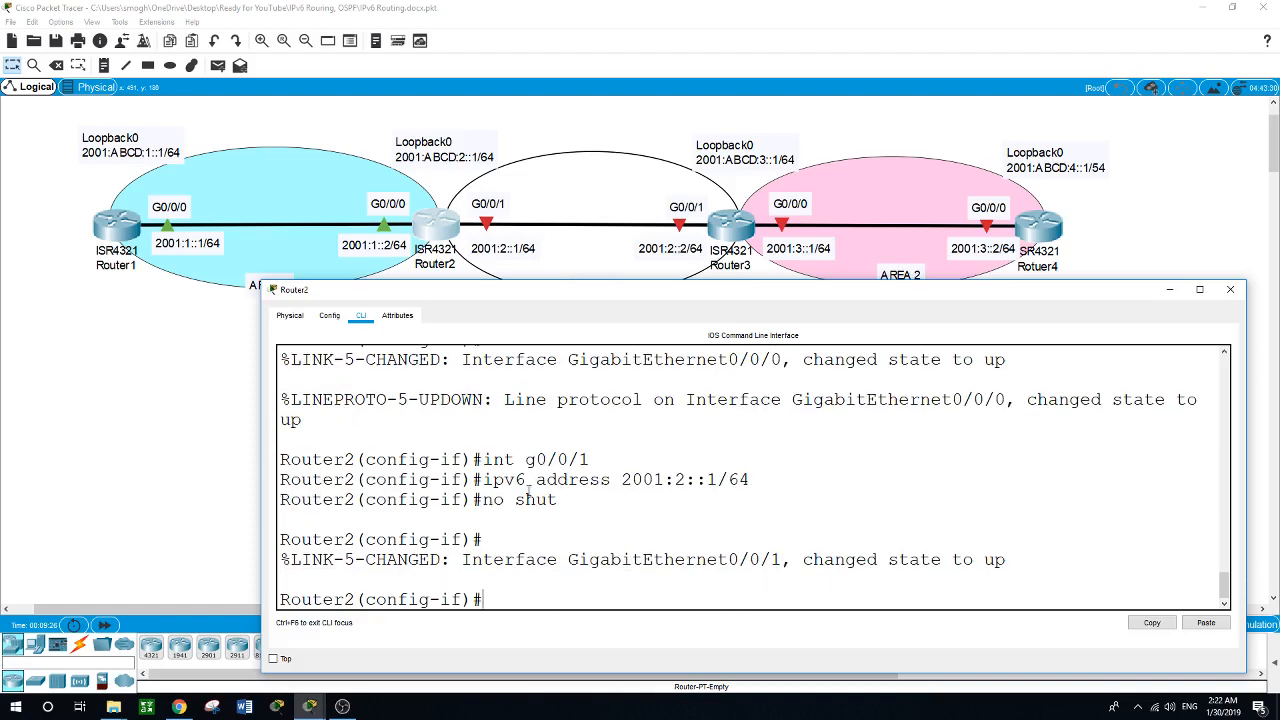
Open Router3's command line in an enlarged device window and enter global configuration mode.
click(722, 222)
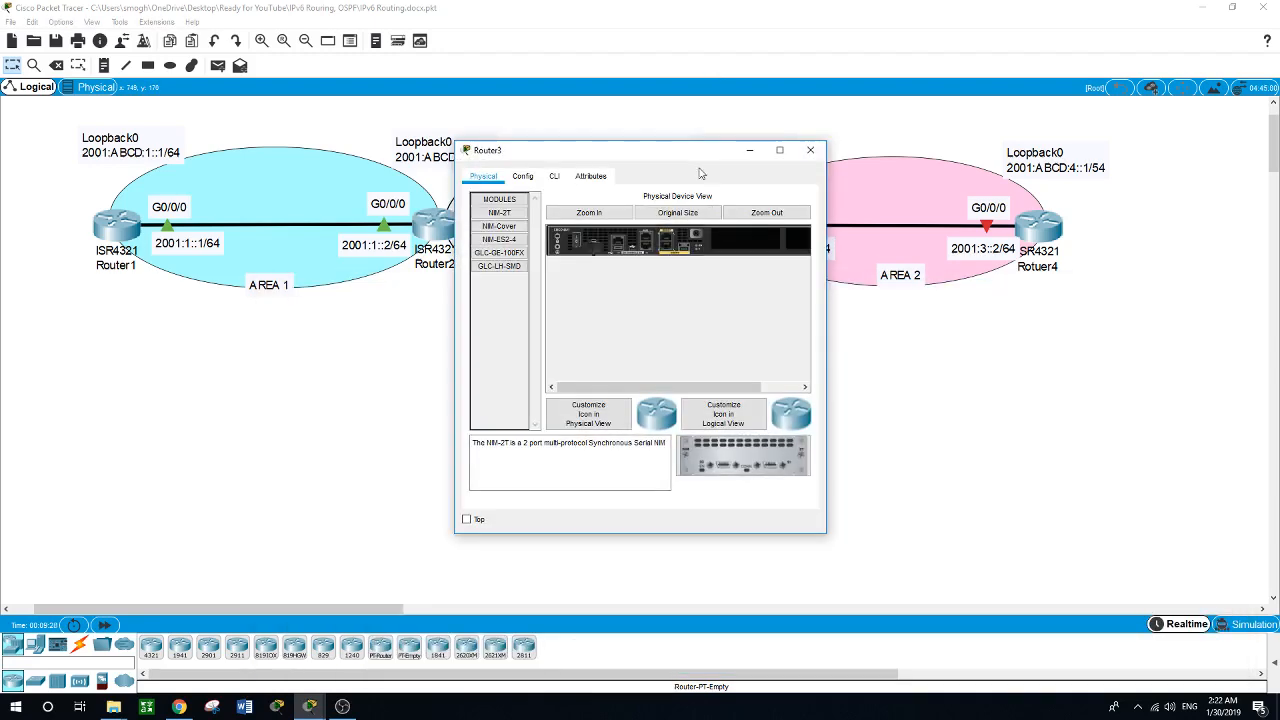
drag(690, 160, 436, 285)
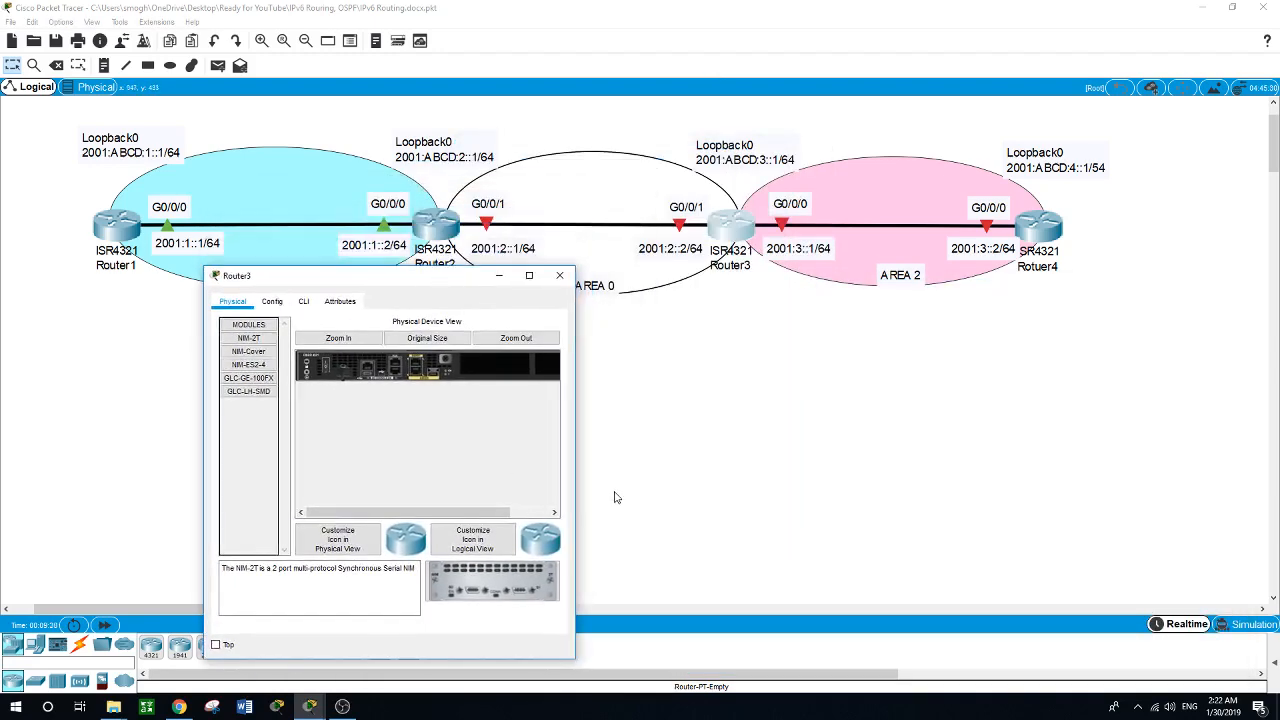
drag(578, 459, 1124, 459)
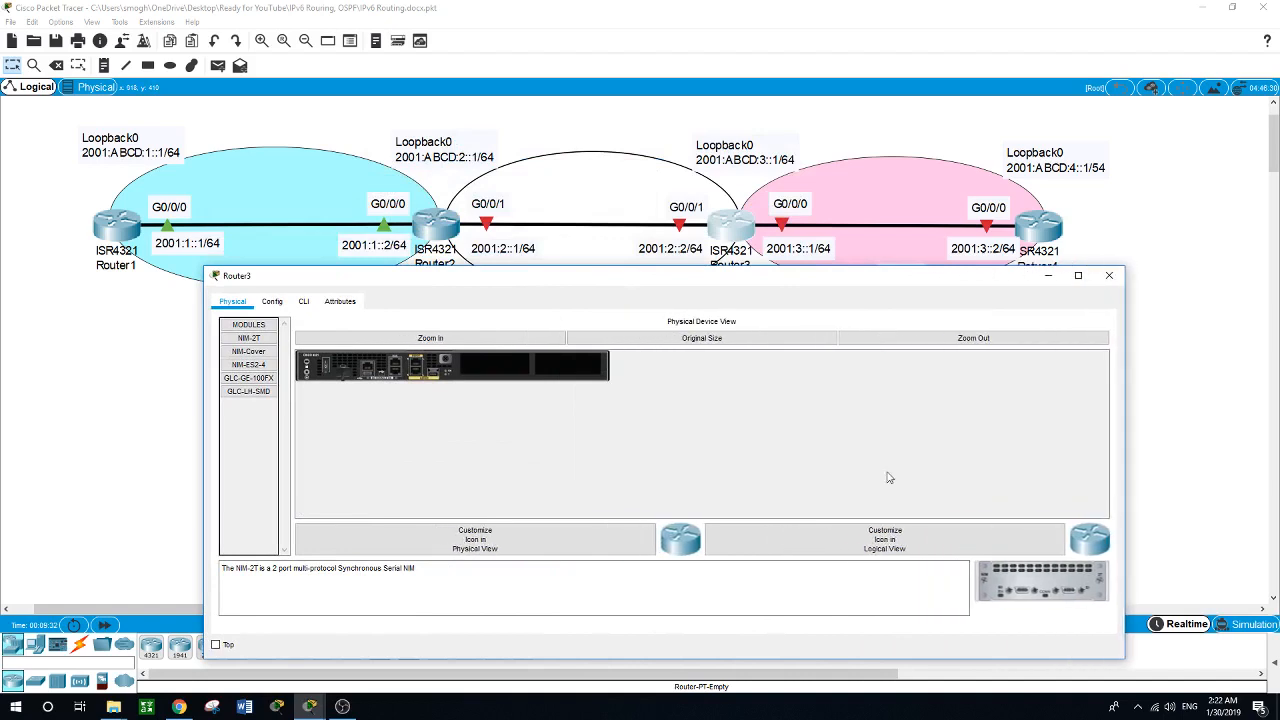
click(304, 302)
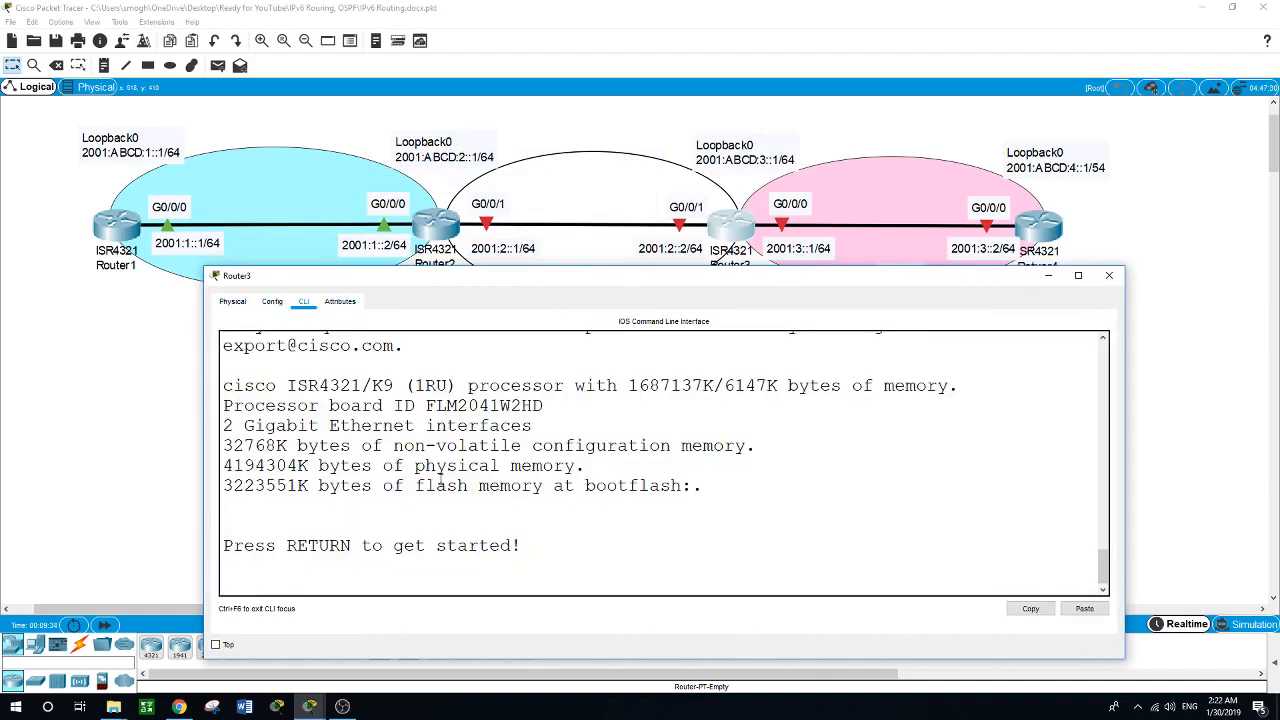
key(Return)
text(en)
key(Return)
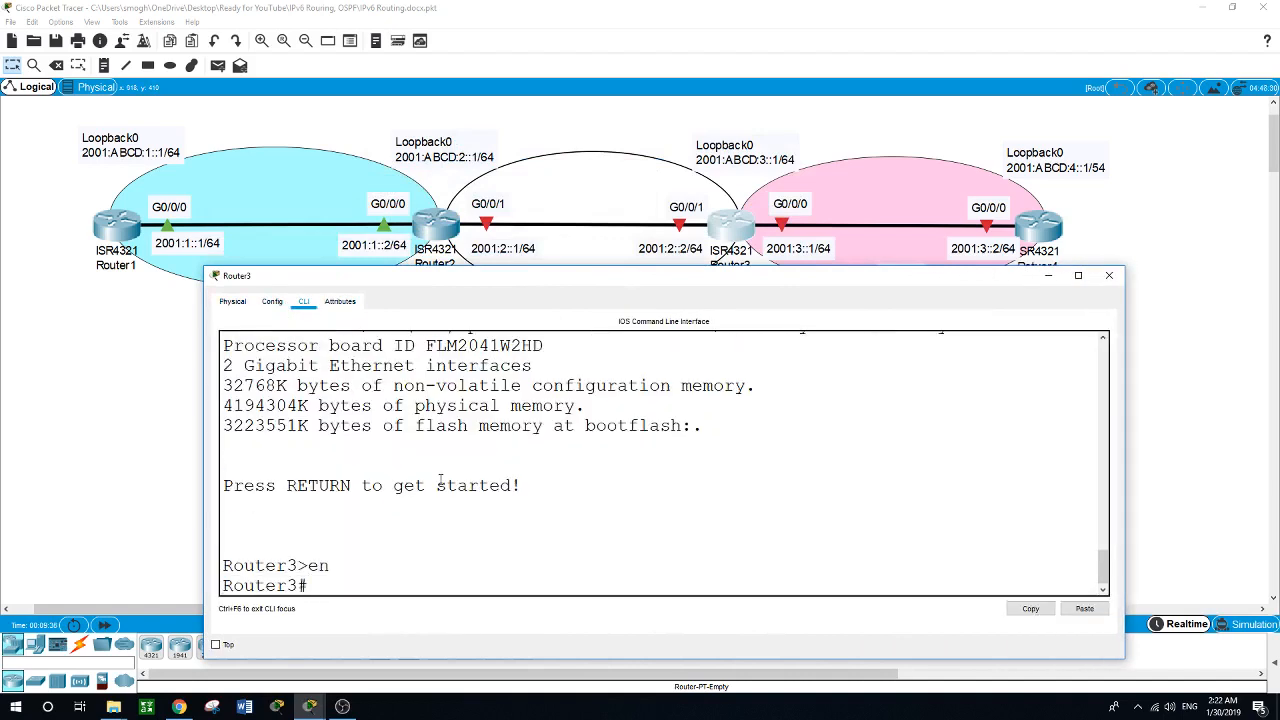
text(conf t)
key(Return)
Create the Loopback0 interface on Router3.
text(i)
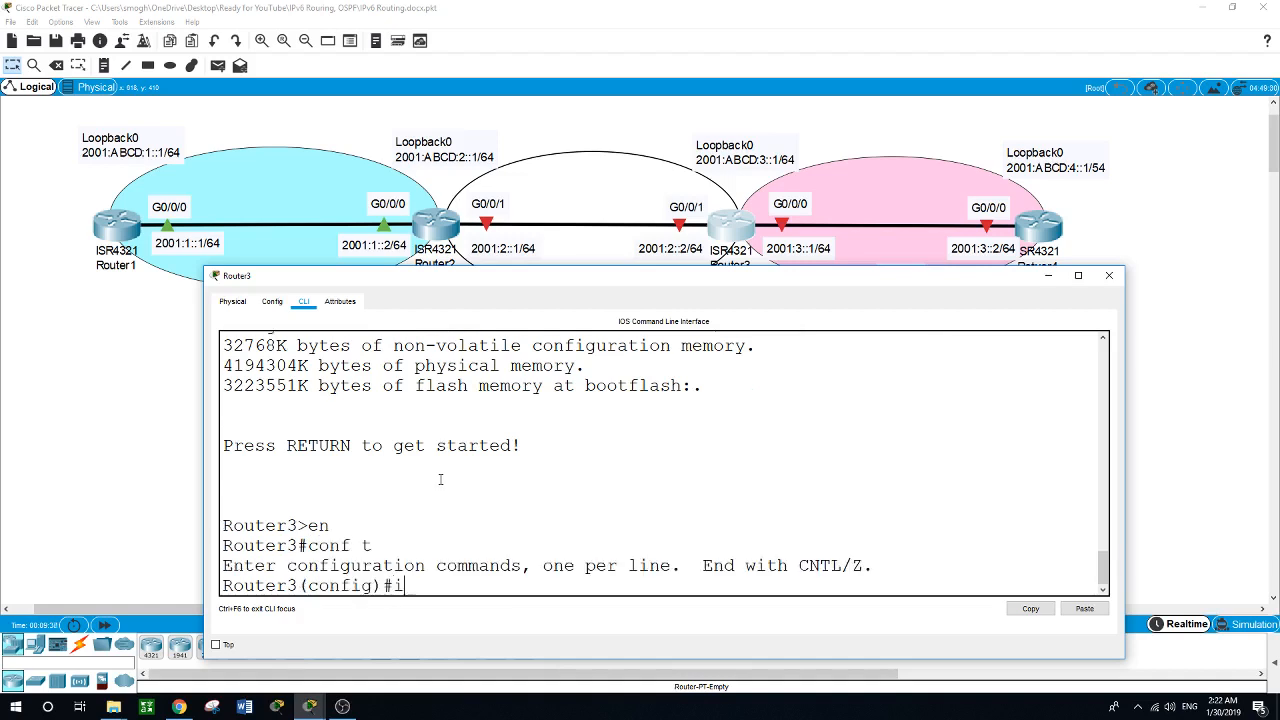
text(nt loopback0)
key(Return)
key(Return)
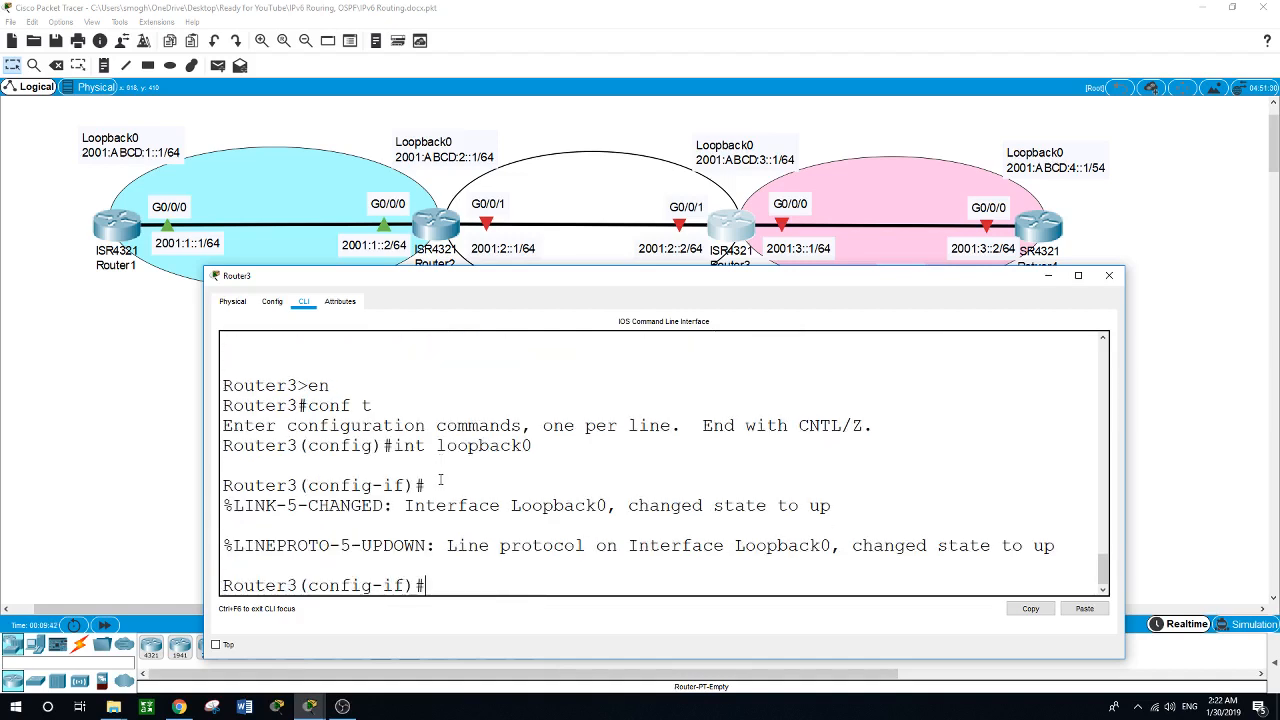
Assign the IPv6 address 2001:ABCD:3::1/64 to Router3's Loopback0 interface.
text(ipv6 address )
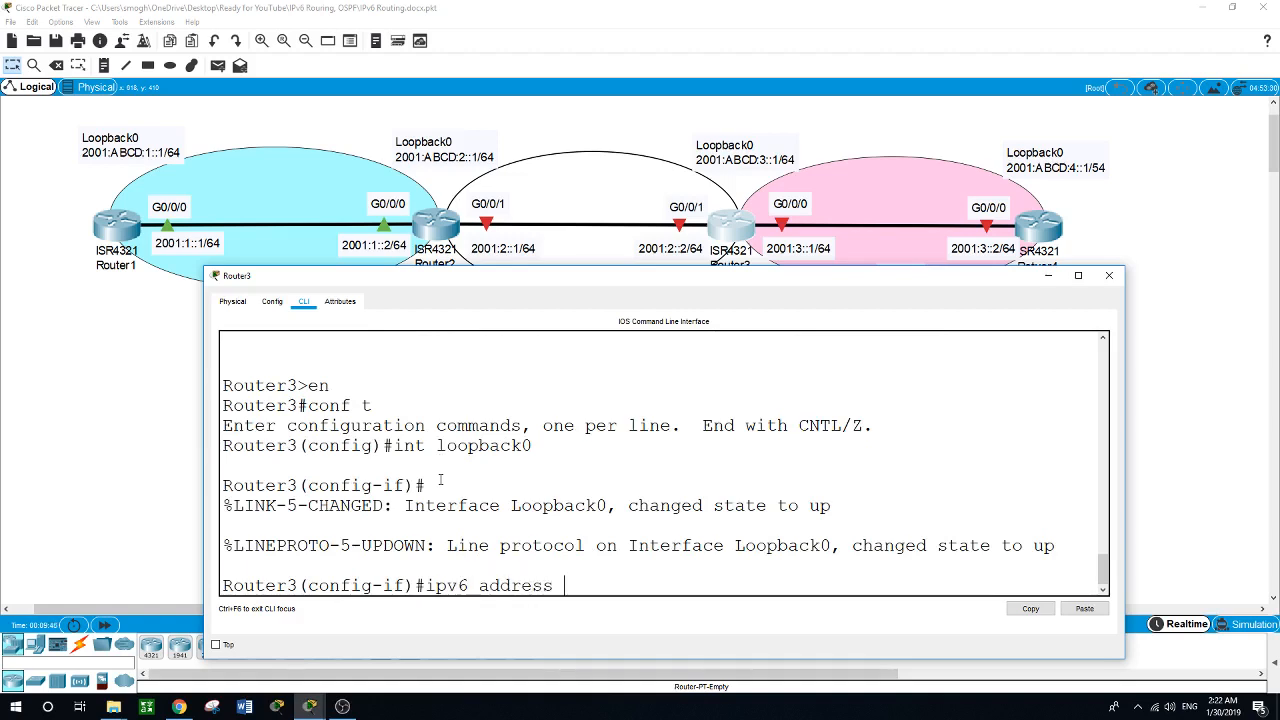
text(2001:ABCD:3::1/64)
key(Return)
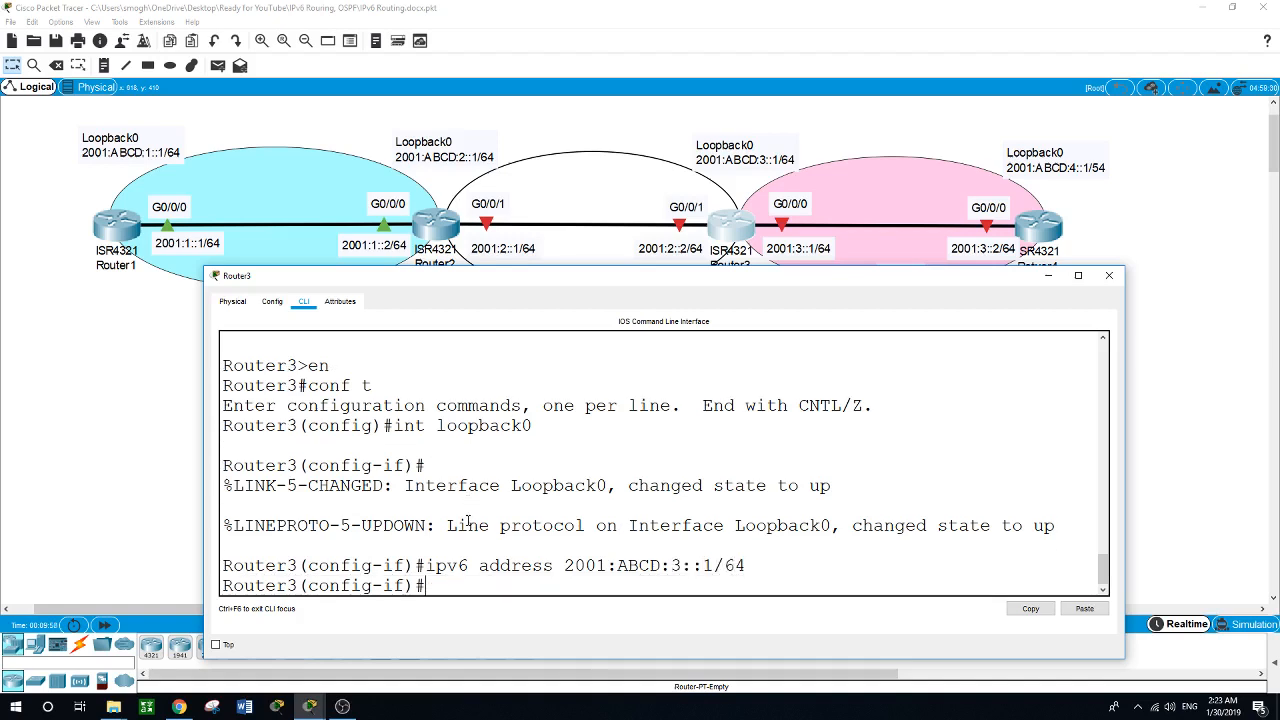
Enable Router3's g0/0/1 interface with no shut.
text(int g0/0/)
text(1)
key(Return)
text(no sh)
text(ut)
key(Return)
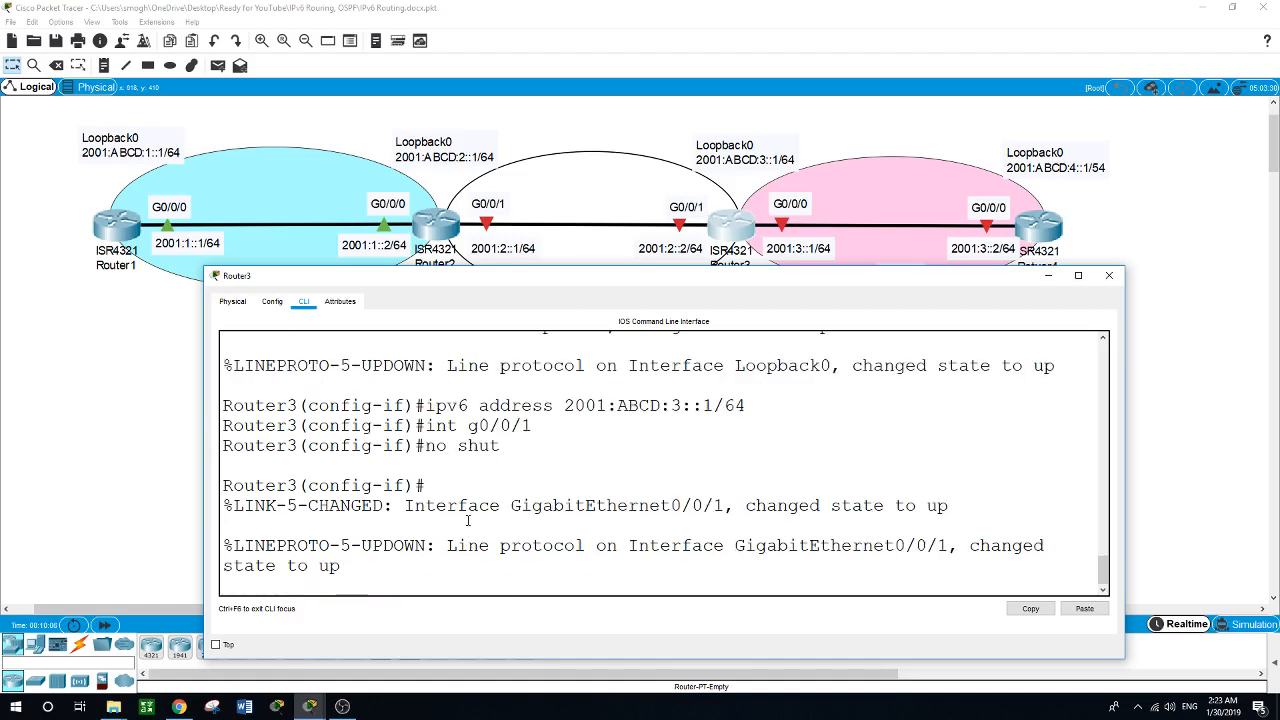
Assign the IPv6 address 2001:2::2/64 to Router3's g0/0/1 interface.
text(ipv6)
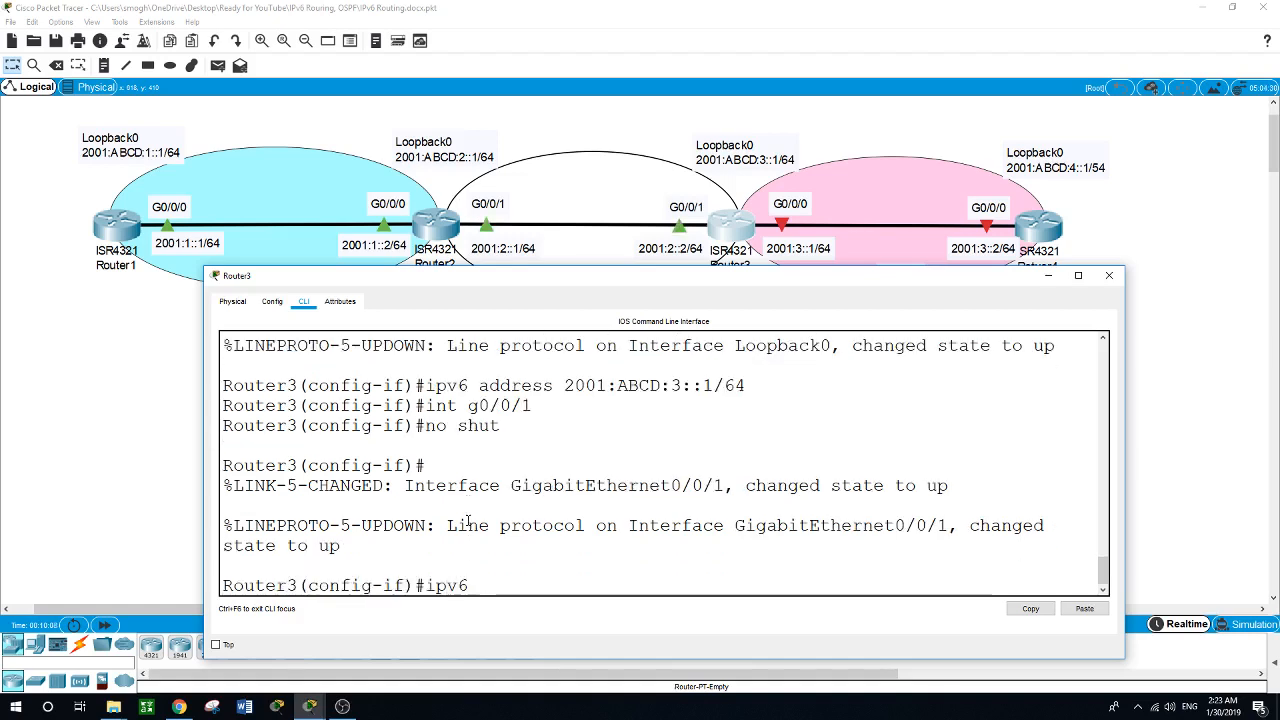
text( address 2001)
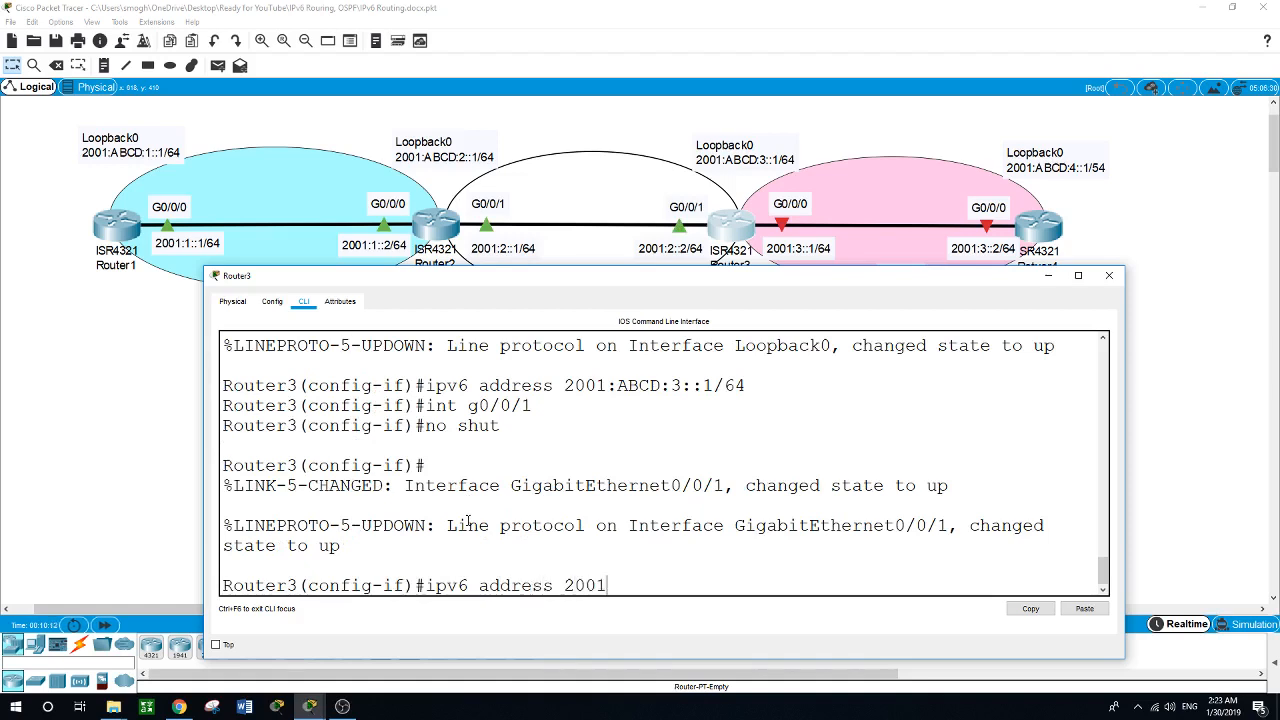
text(:2::2/64)
key(Return)
Enable Router3's g0/0/0 interface with no shut.
text(int)
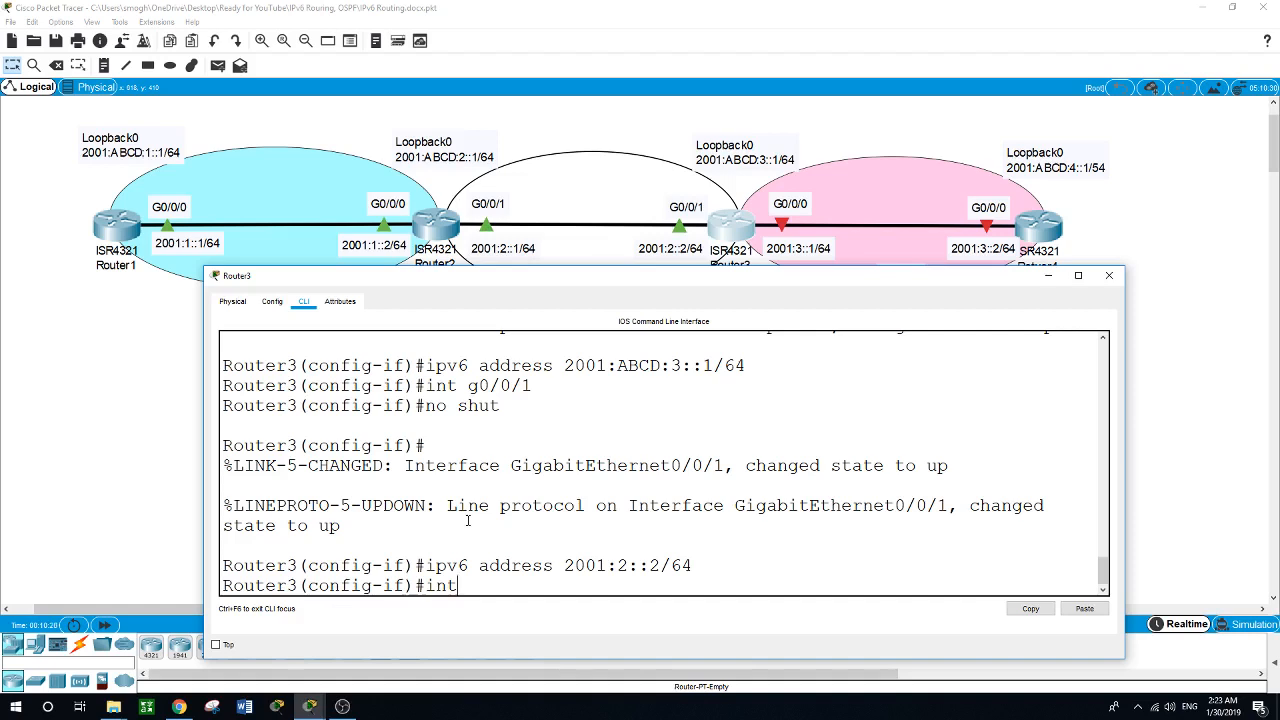
text( g0/0/0)
key(Return)
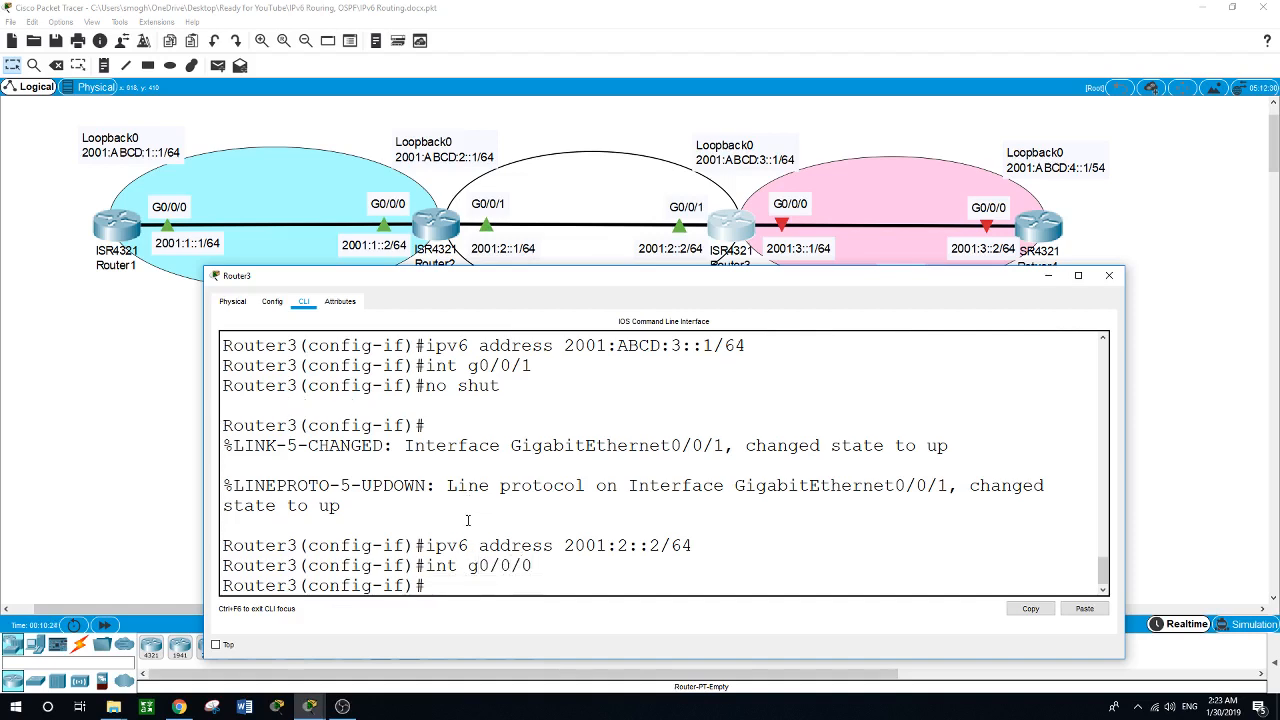
text(no shut)
key(Return)
key(Return)
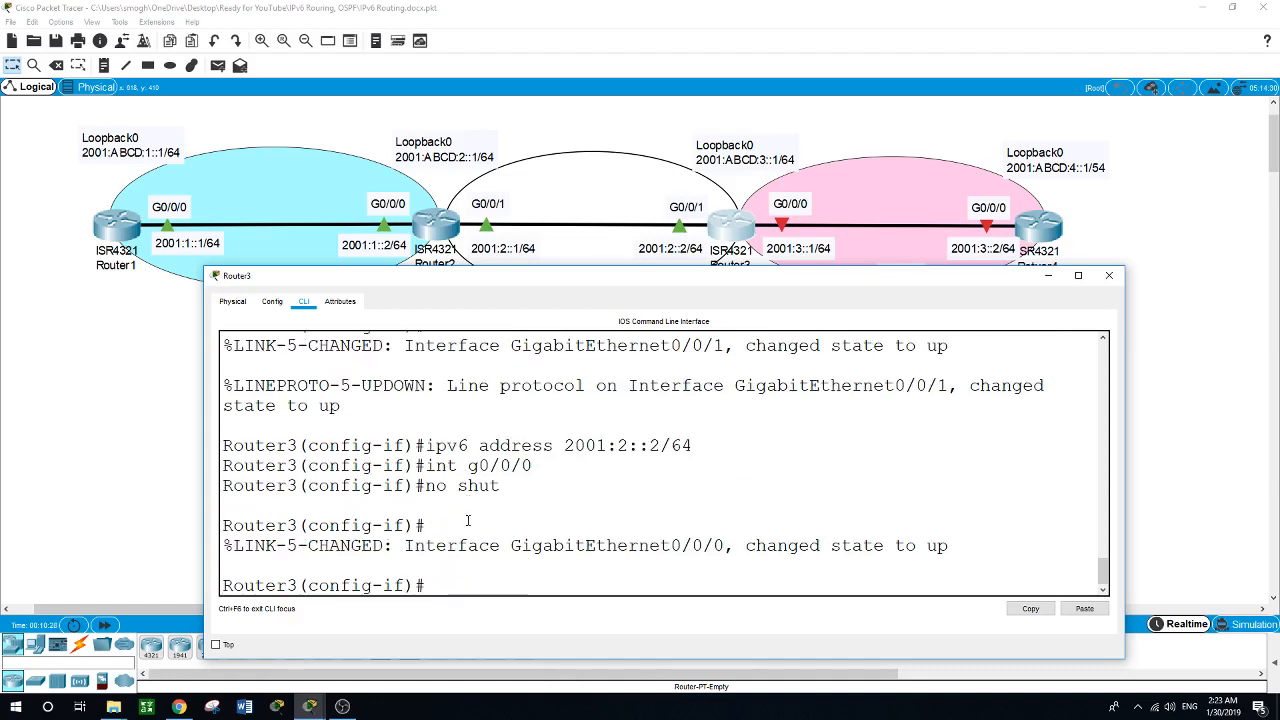
Assign the IPv6 address 2001:3::1/64 to Router3's g0/0/0 interface.
text(ipv6 address)
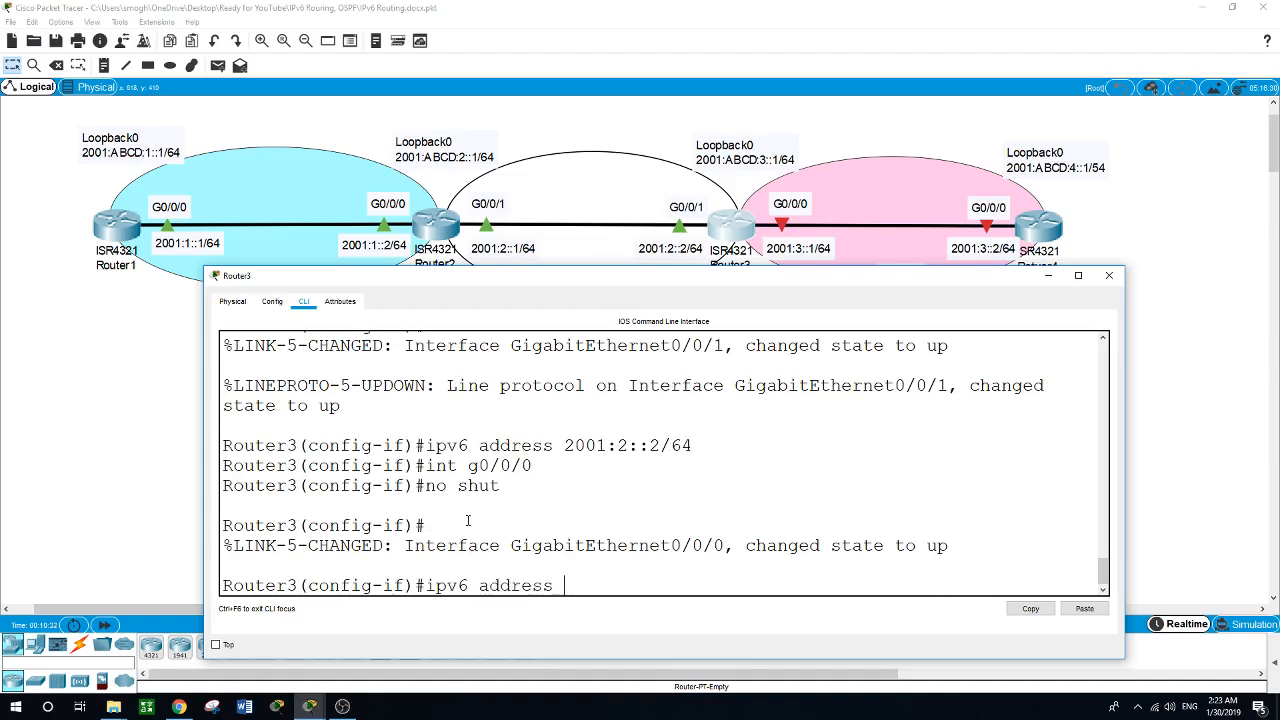
text( 2001:3::1/64)
key(Return)
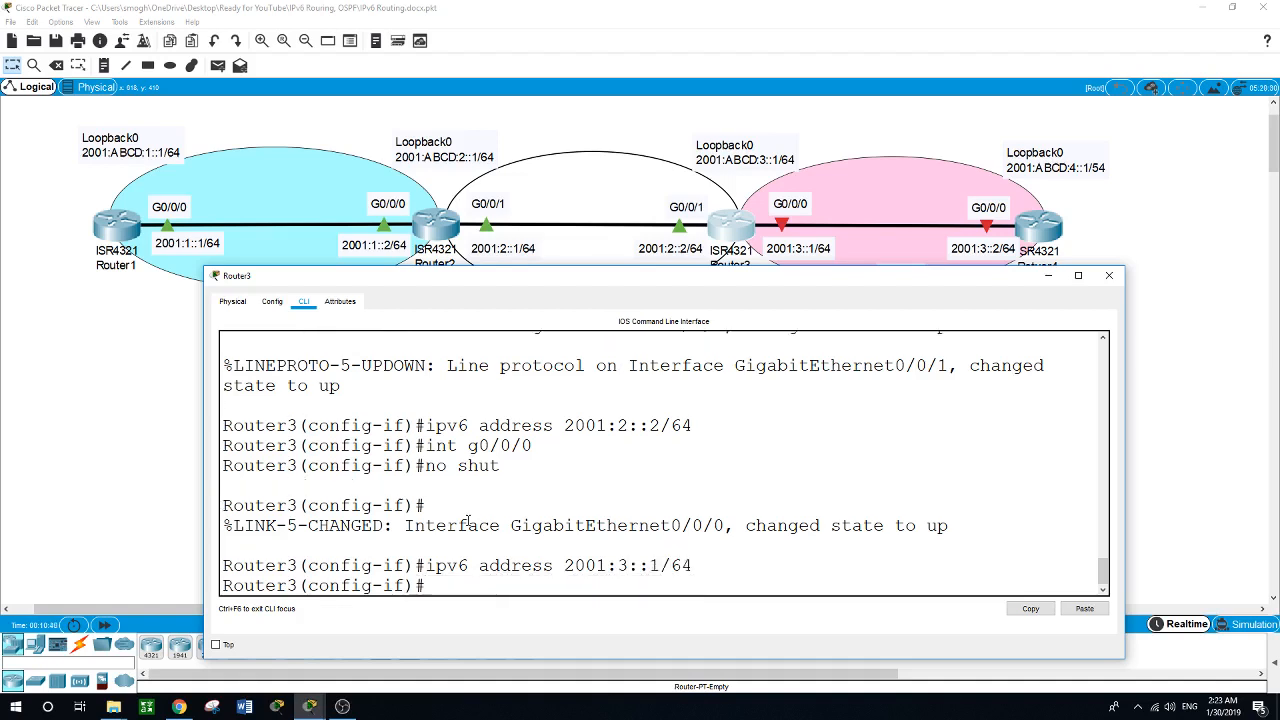
Open Router4's command line in an enlarged device window and enter global configuration mode.
click(1182, 305)
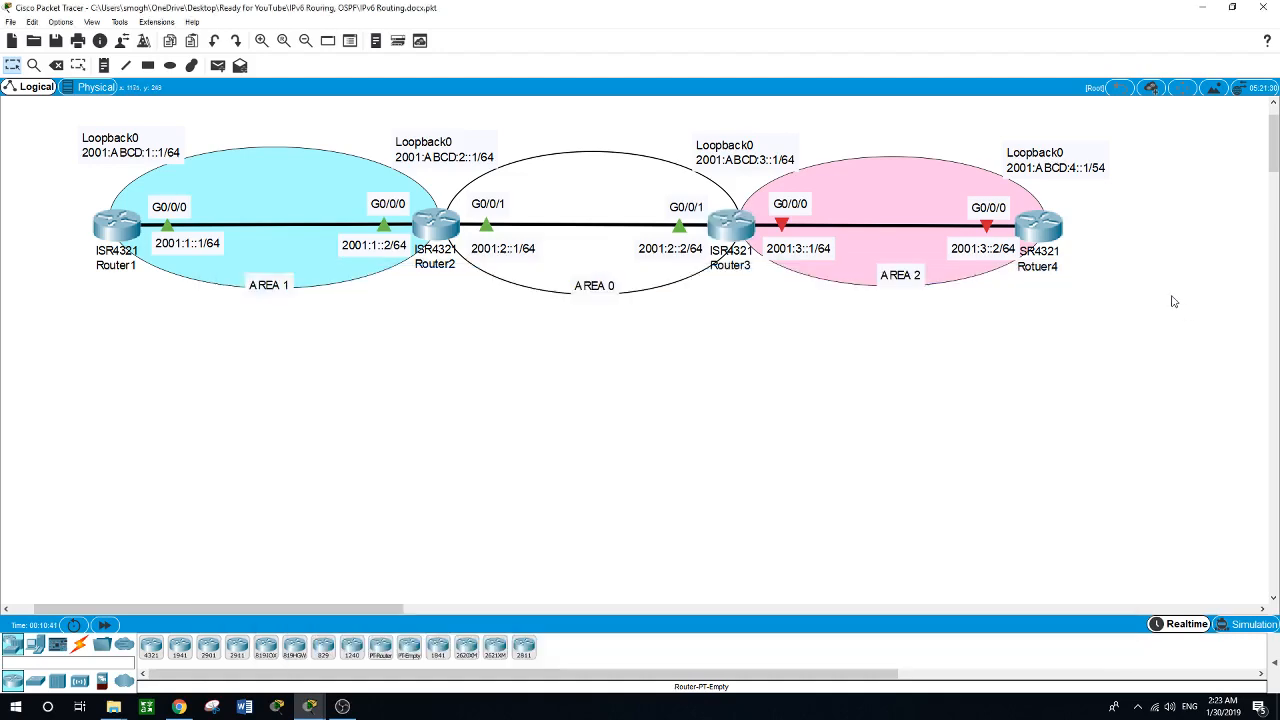
click(1050, 240)
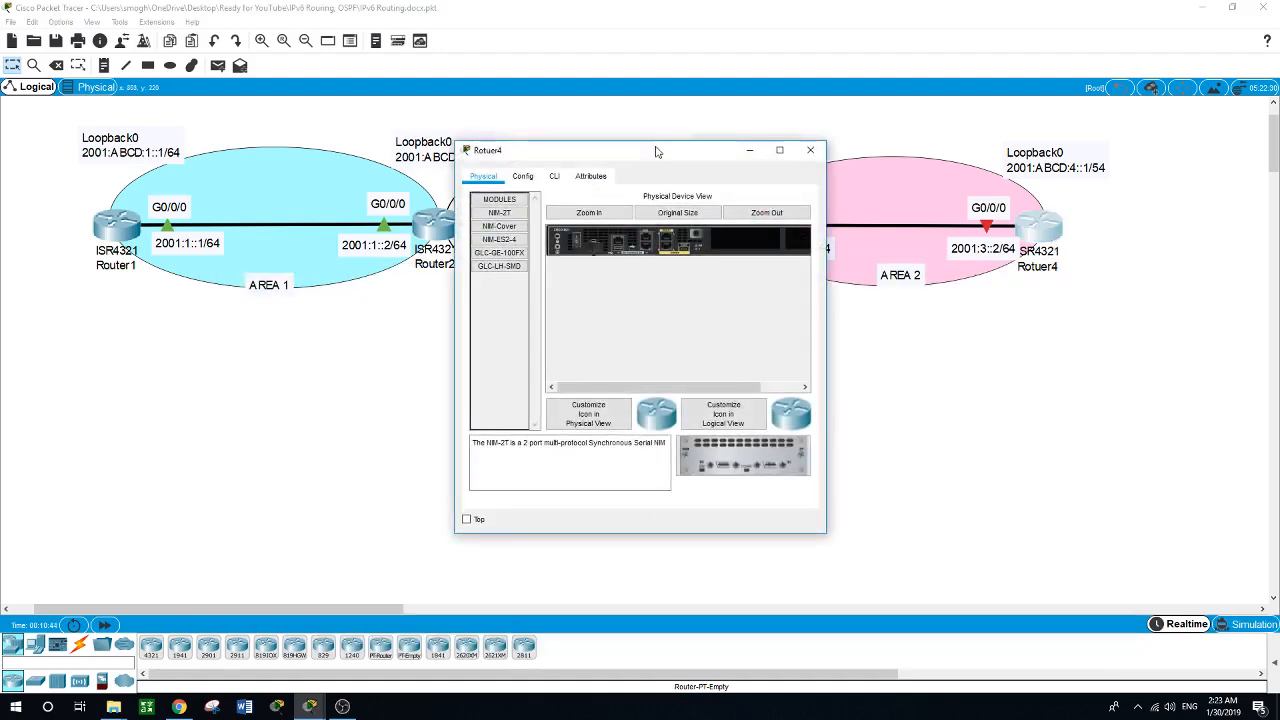
drag(656, 152, 437, 309)
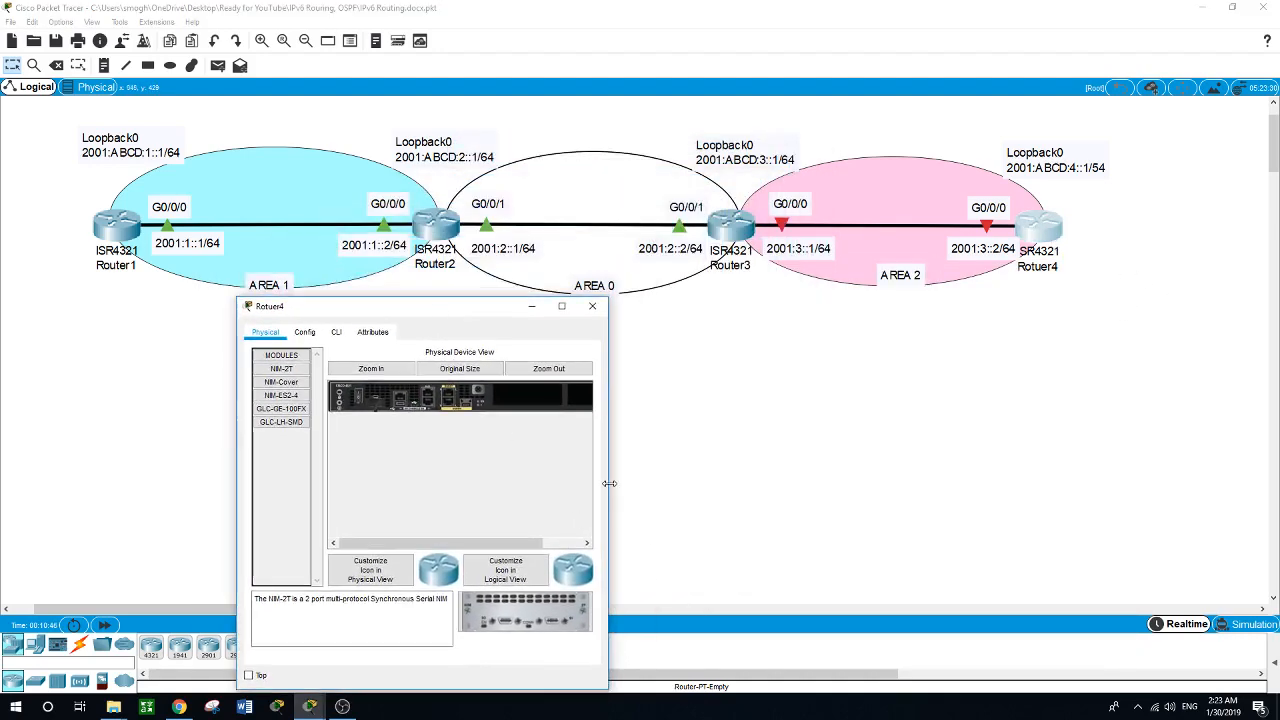
drag(607, 484, 1173, 509)
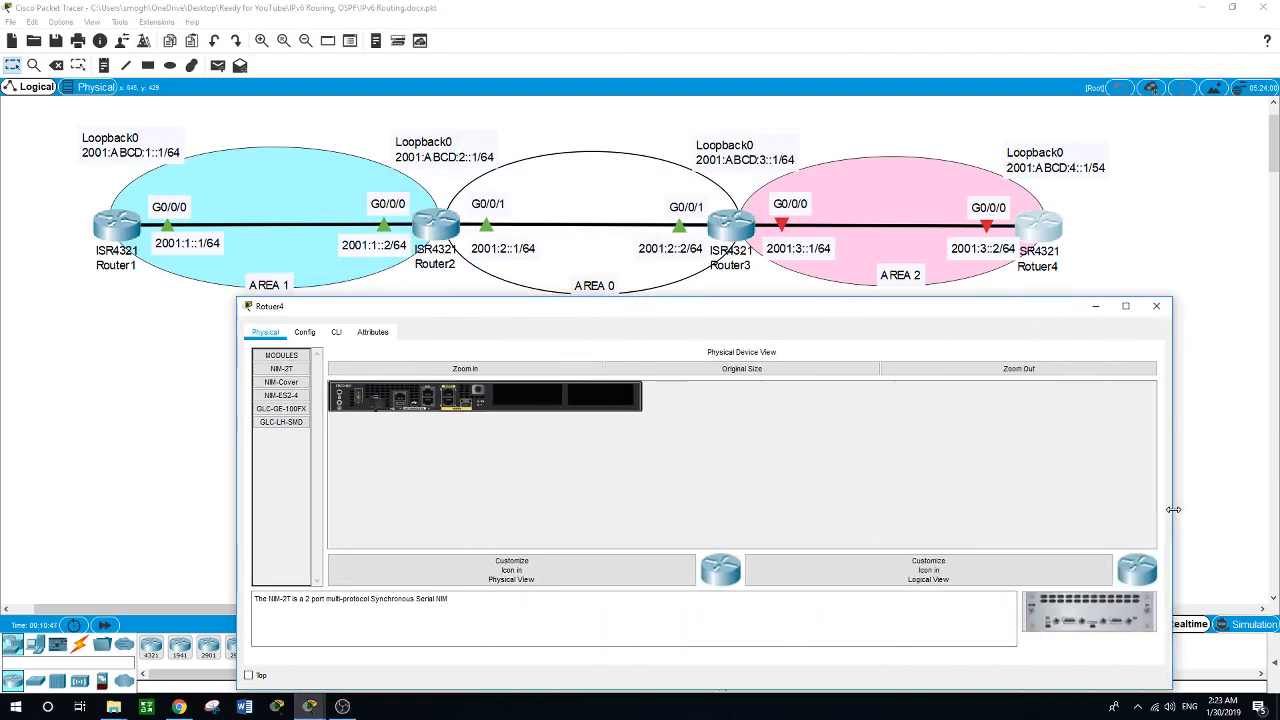
click(745, 245)
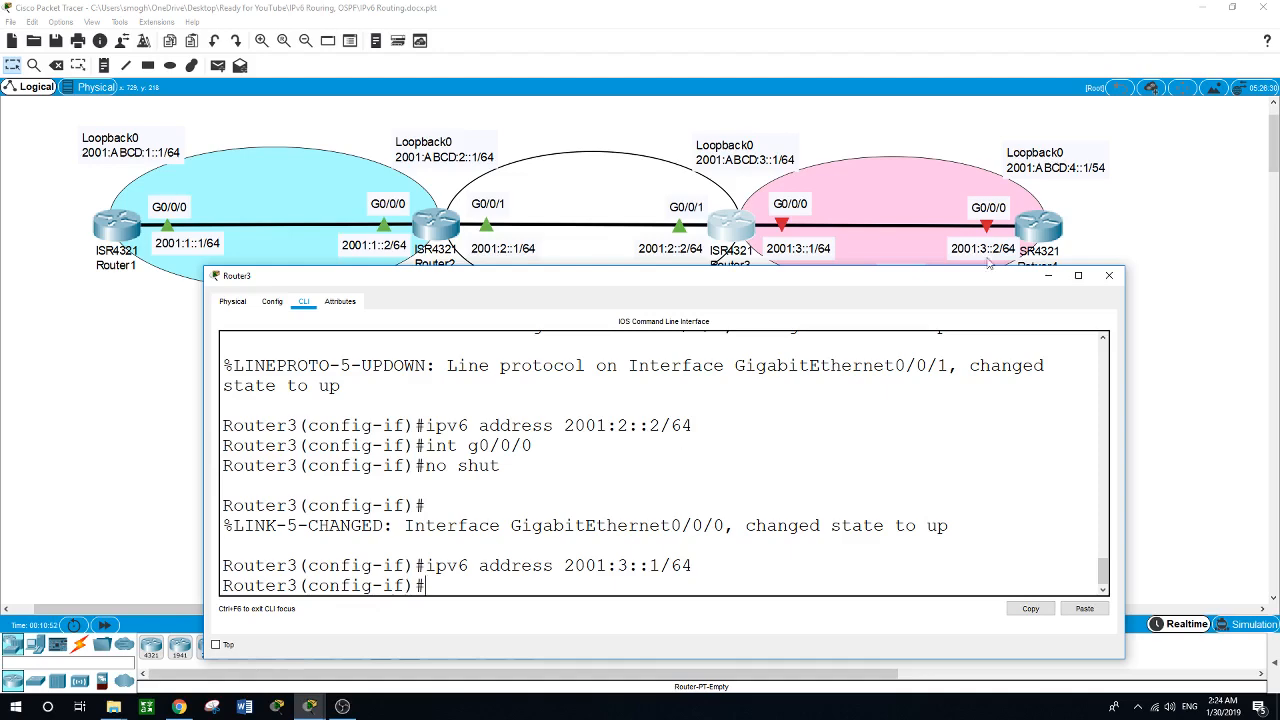
click(1036, 231)
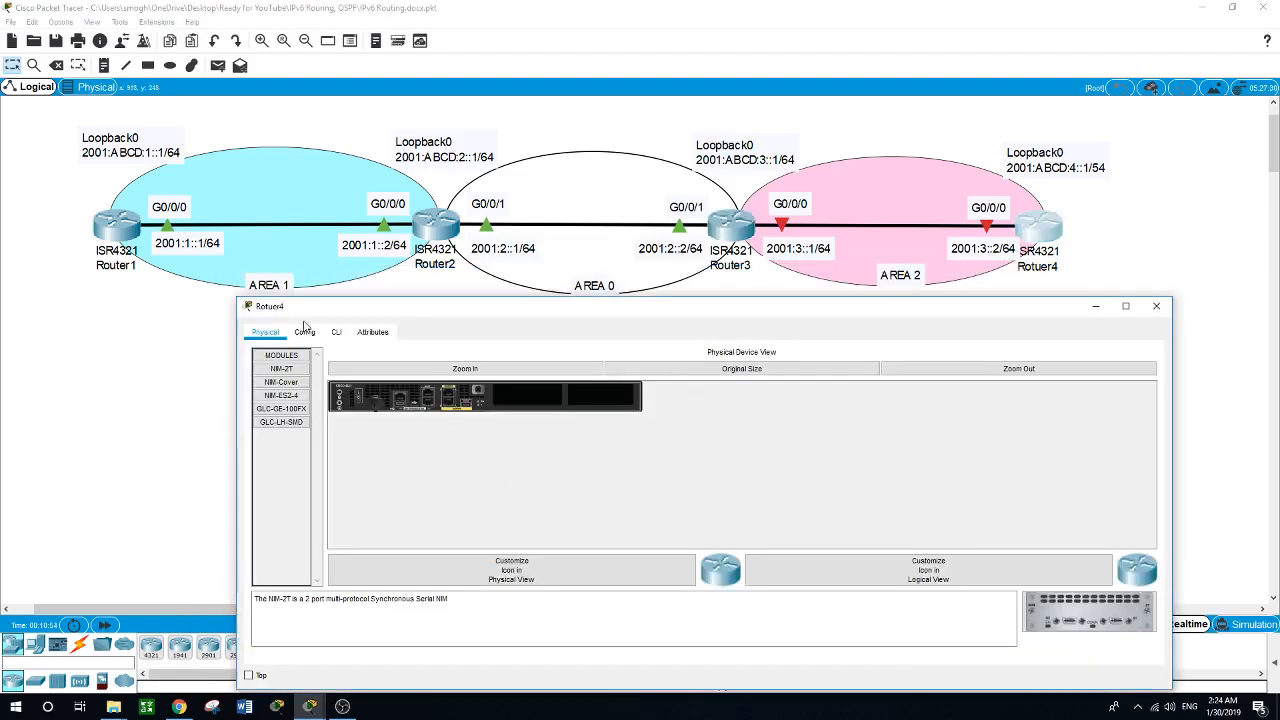
click(337, 333)
key(Return)
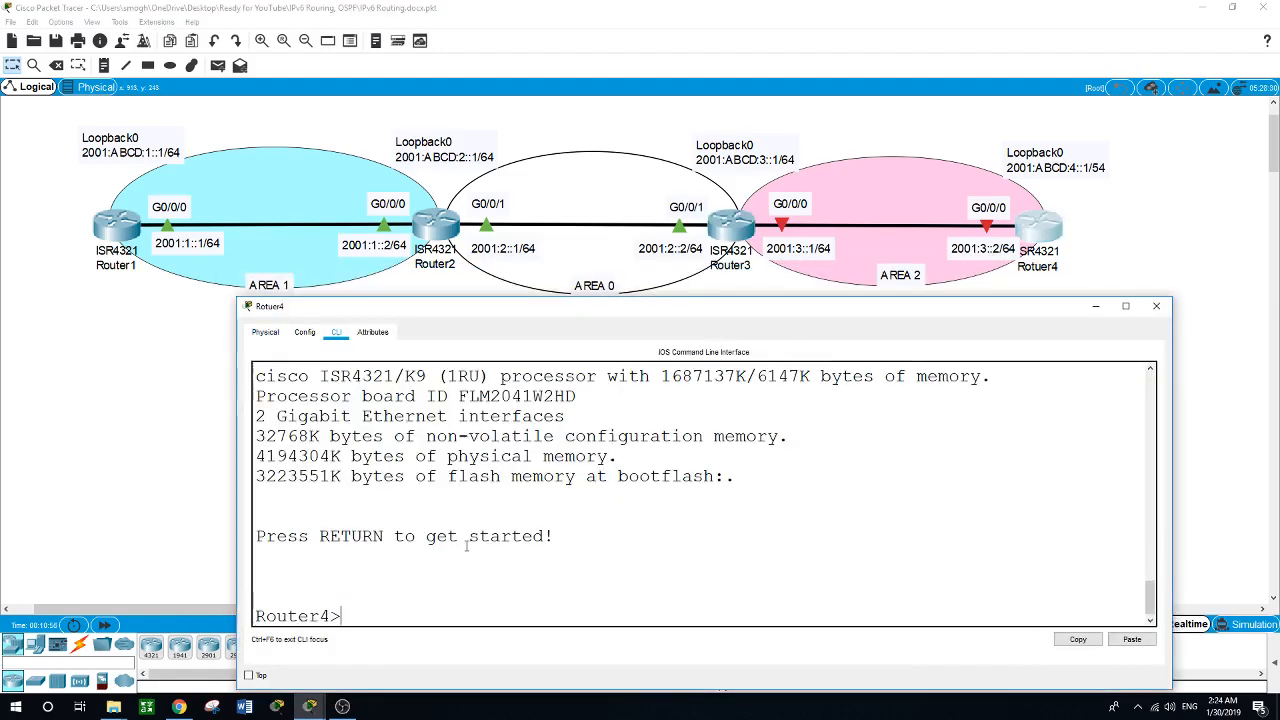
text(en)
key(Return)
text(conf t)
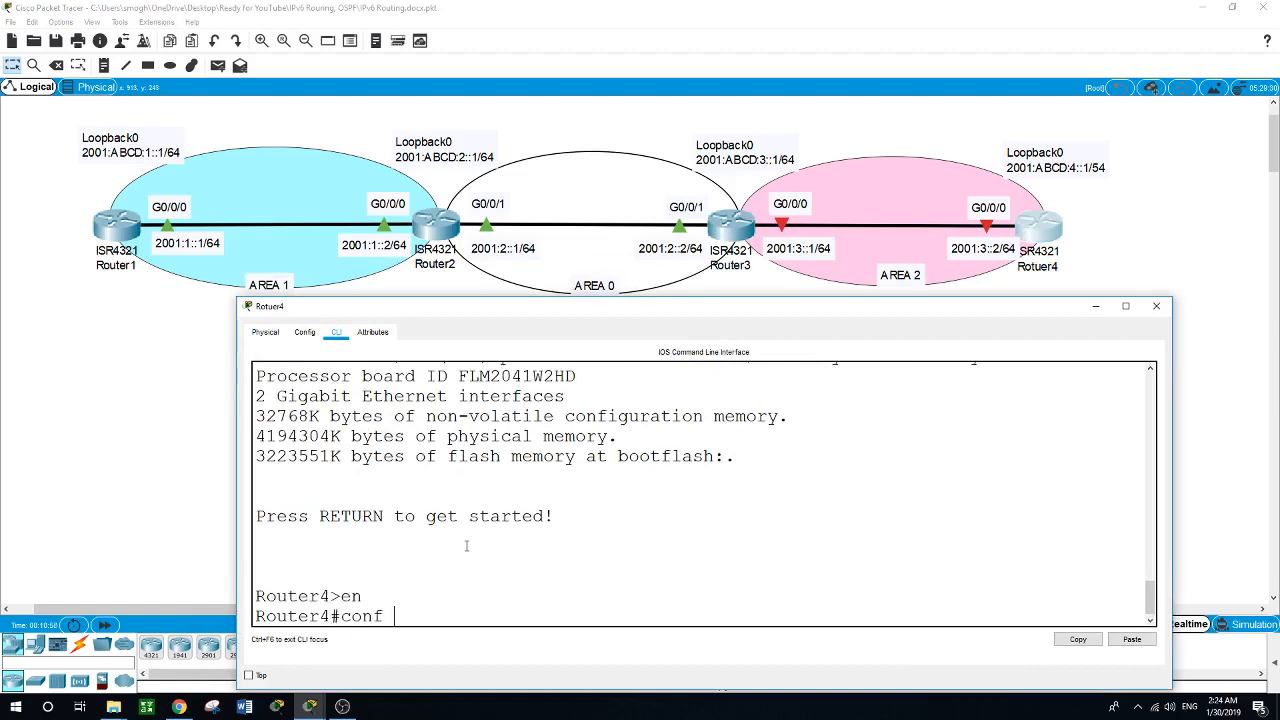
key(Return)
Create the Loopback0 interface on Router4.
text(int)
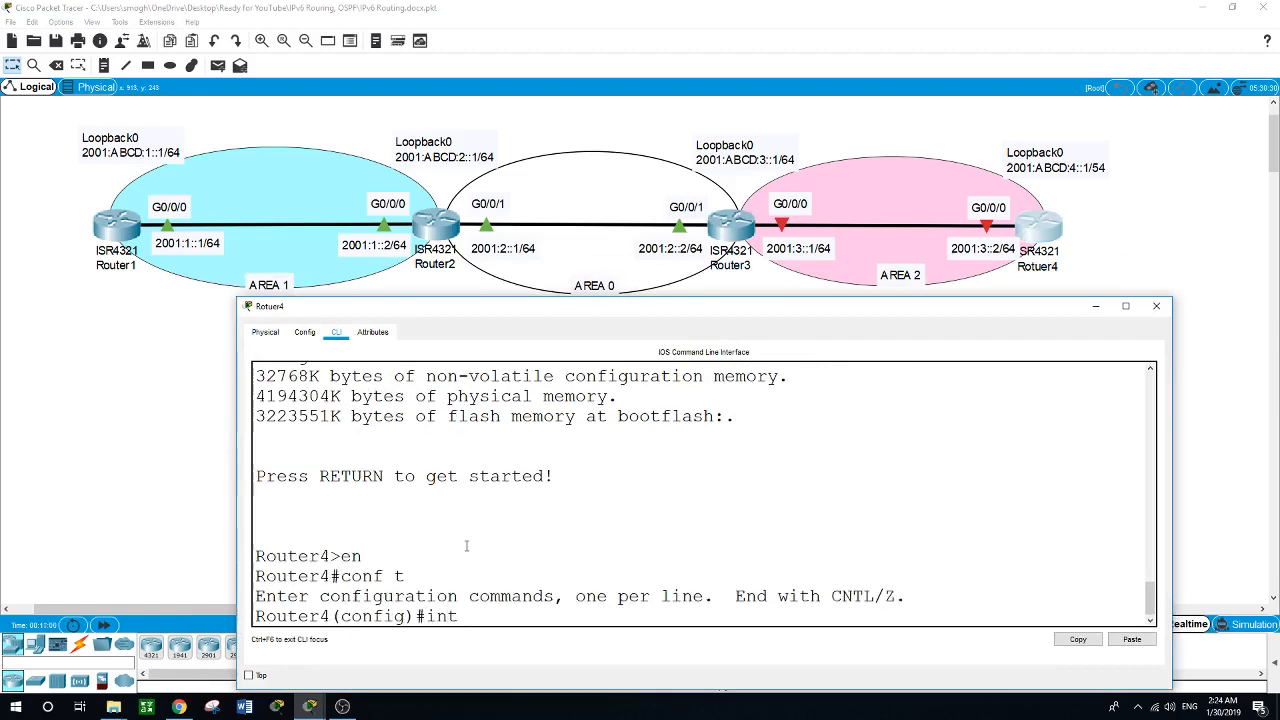
text( loopback0)
key(Return)
key(Return)
Assign the IPv6 address 2001:ABCD:4::1/64 to Router4's Loopback0 interface.
text(ip)
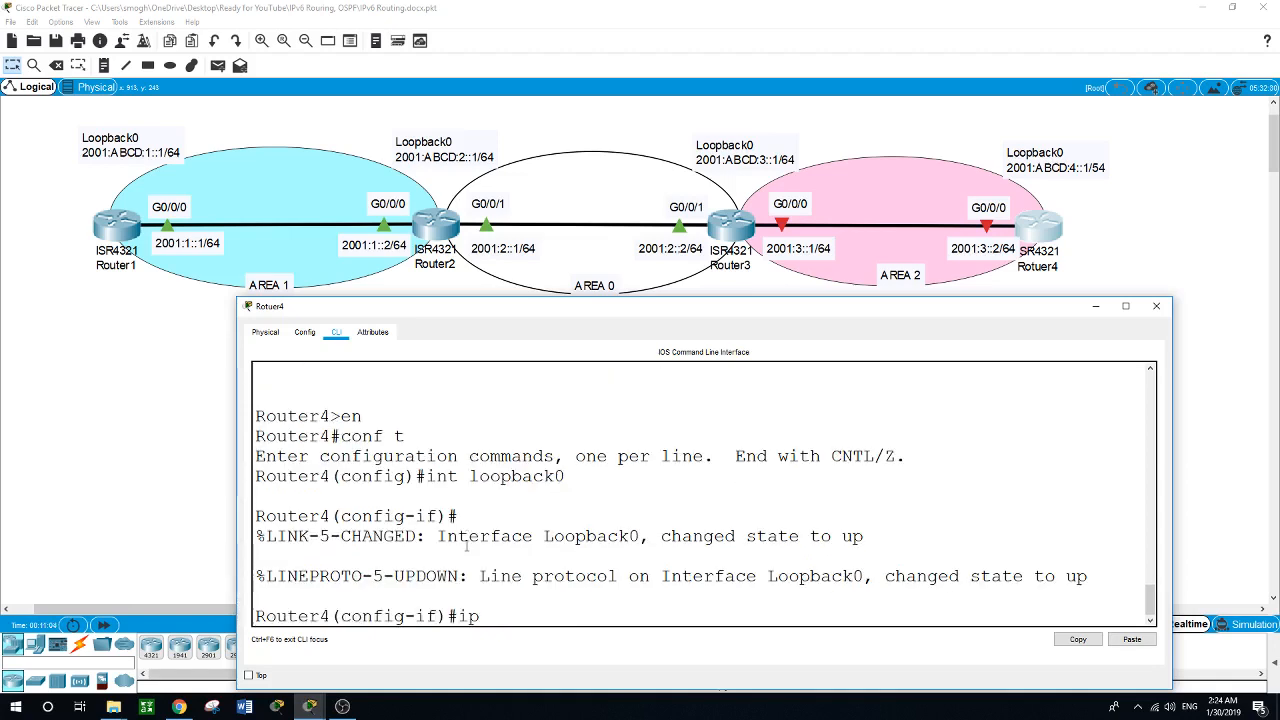
text(v6 address 2001:)
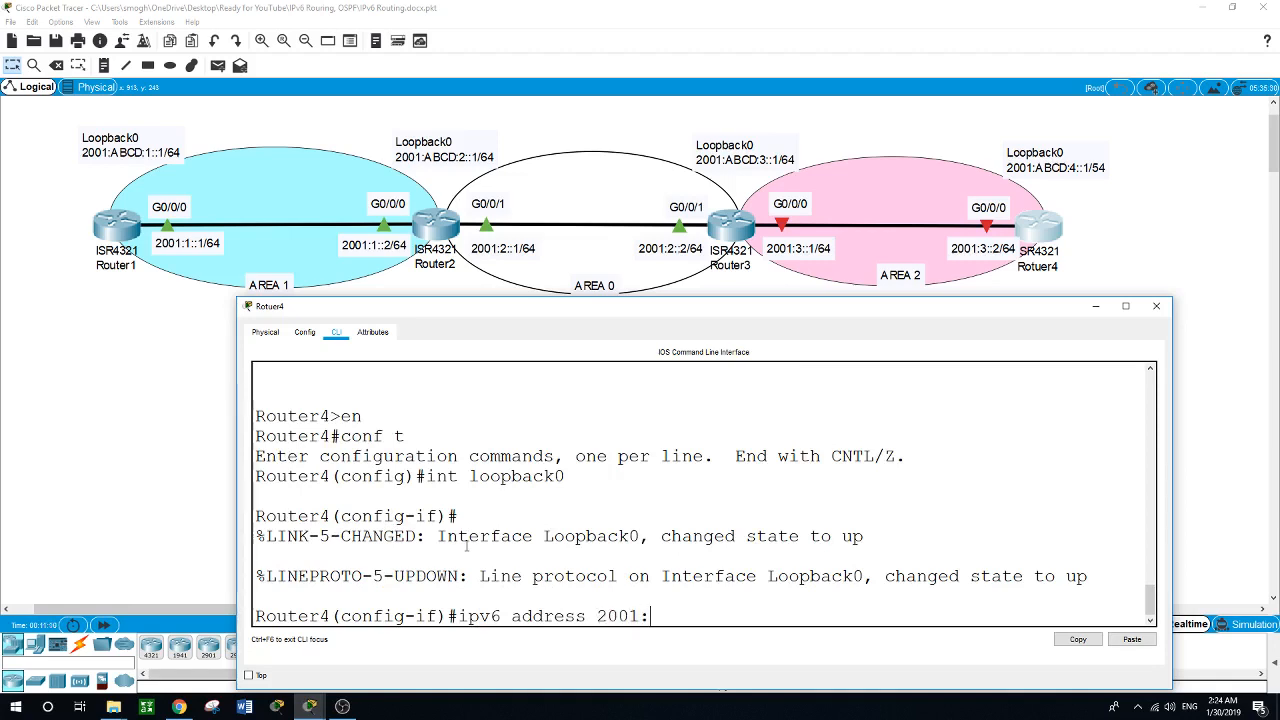
text(ABCD:4::1)
key(Return)
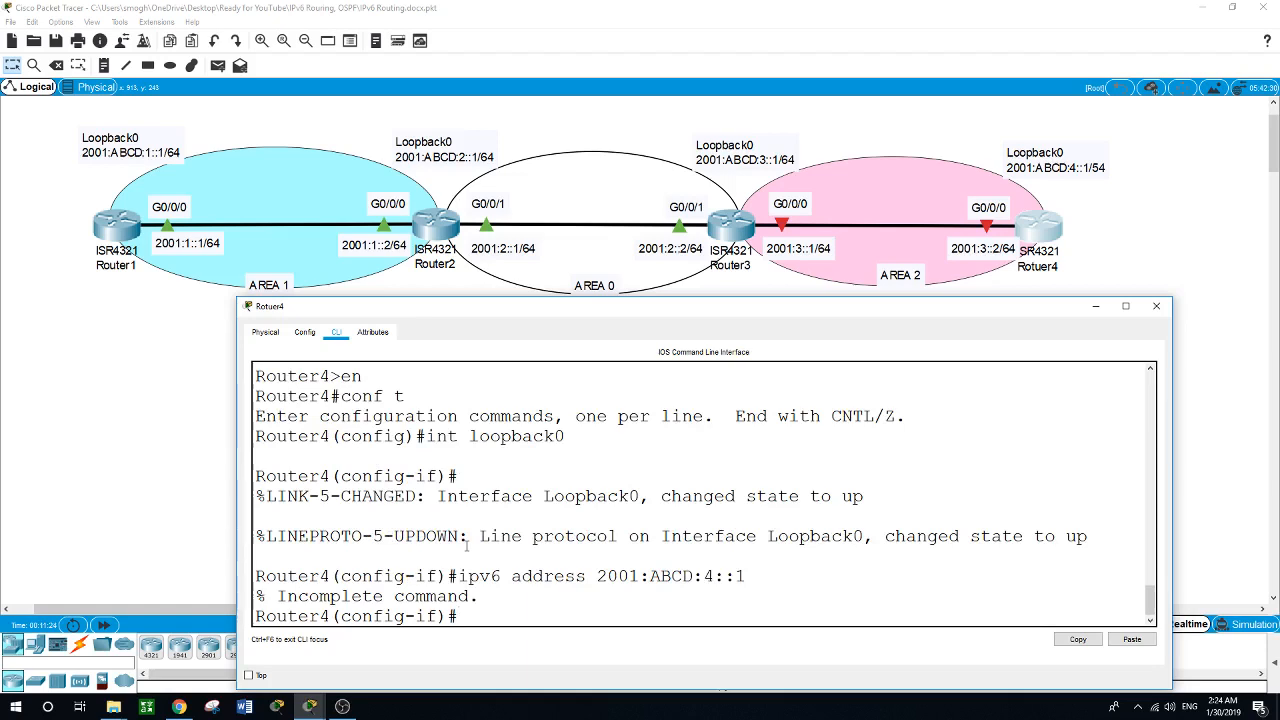
key(Up)
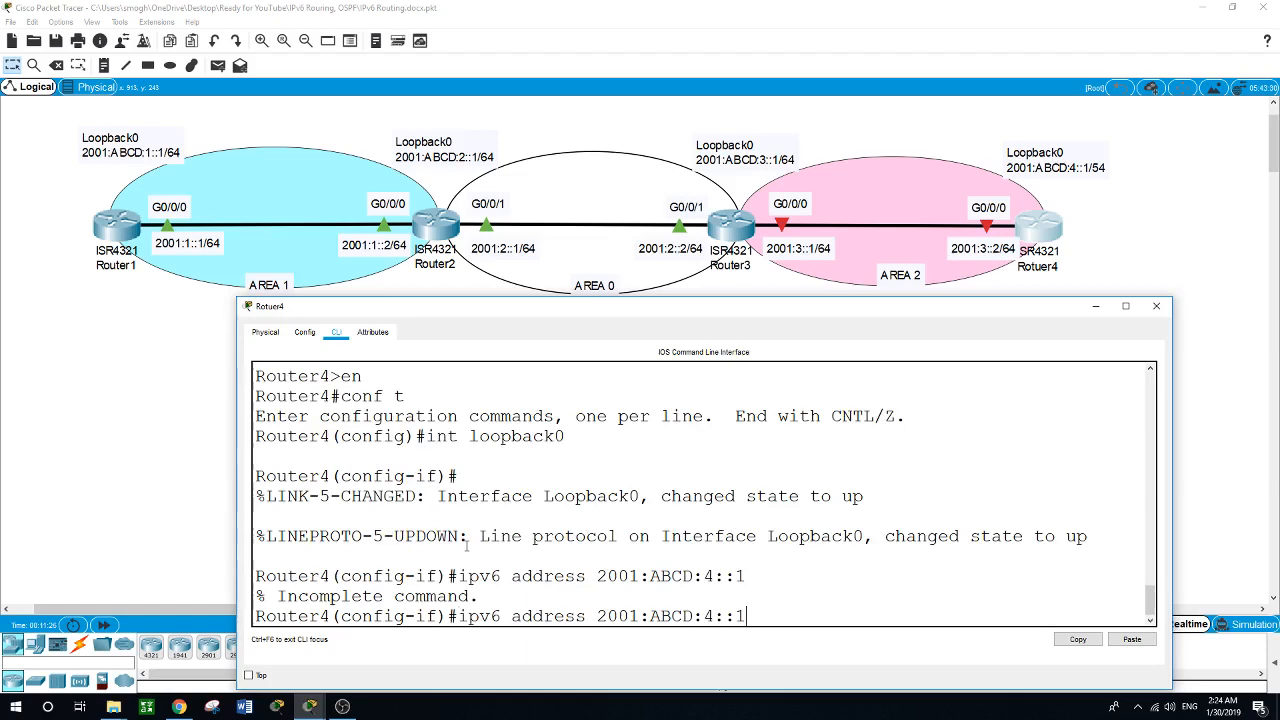
text(/64)
key(Return)
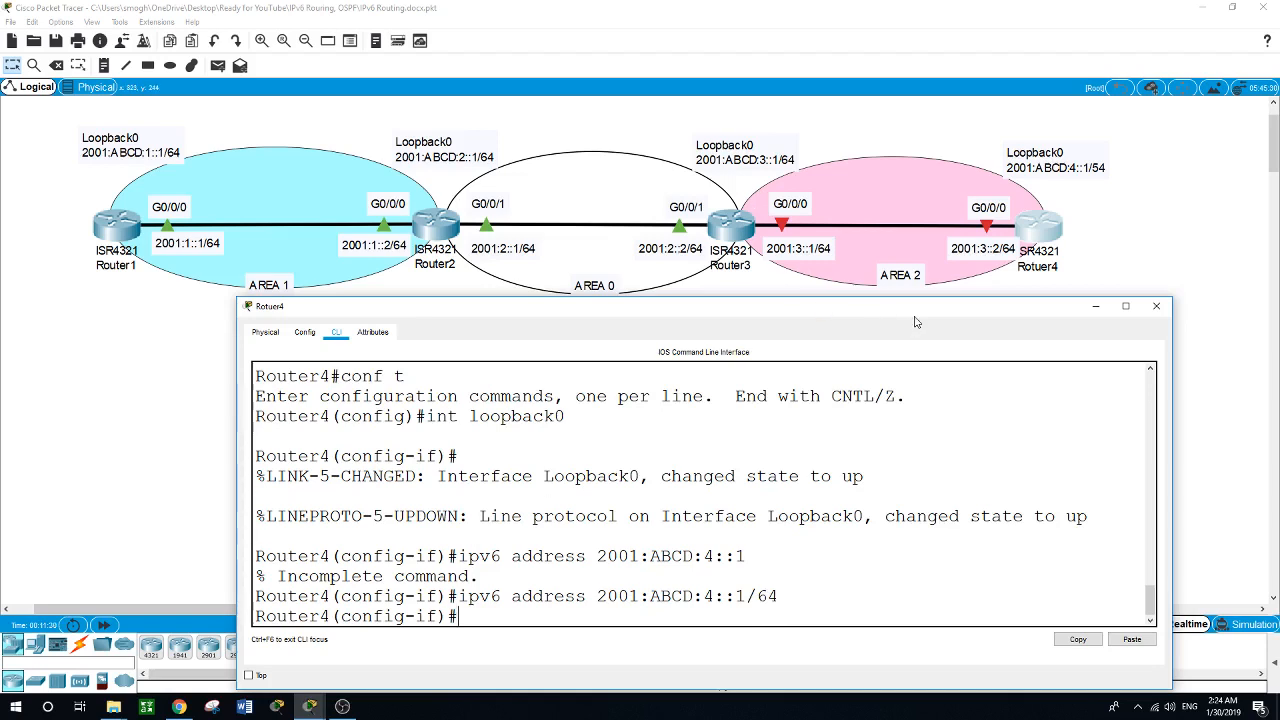
Correct the prefix length in Router4's Loopback0 label on the topology to /64.
click(1088, 170)
click(1088, 166)
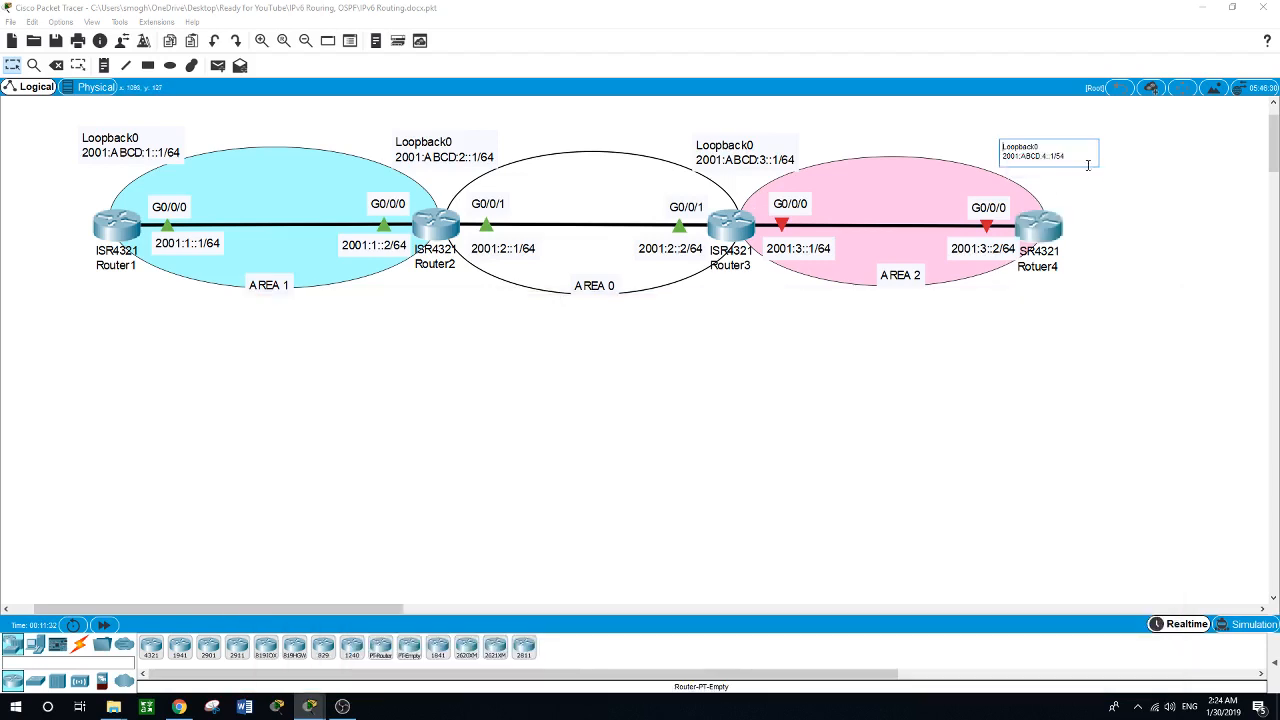
key(BackSpace)
key(BackSpace)
text(64)
click(1012, 377)
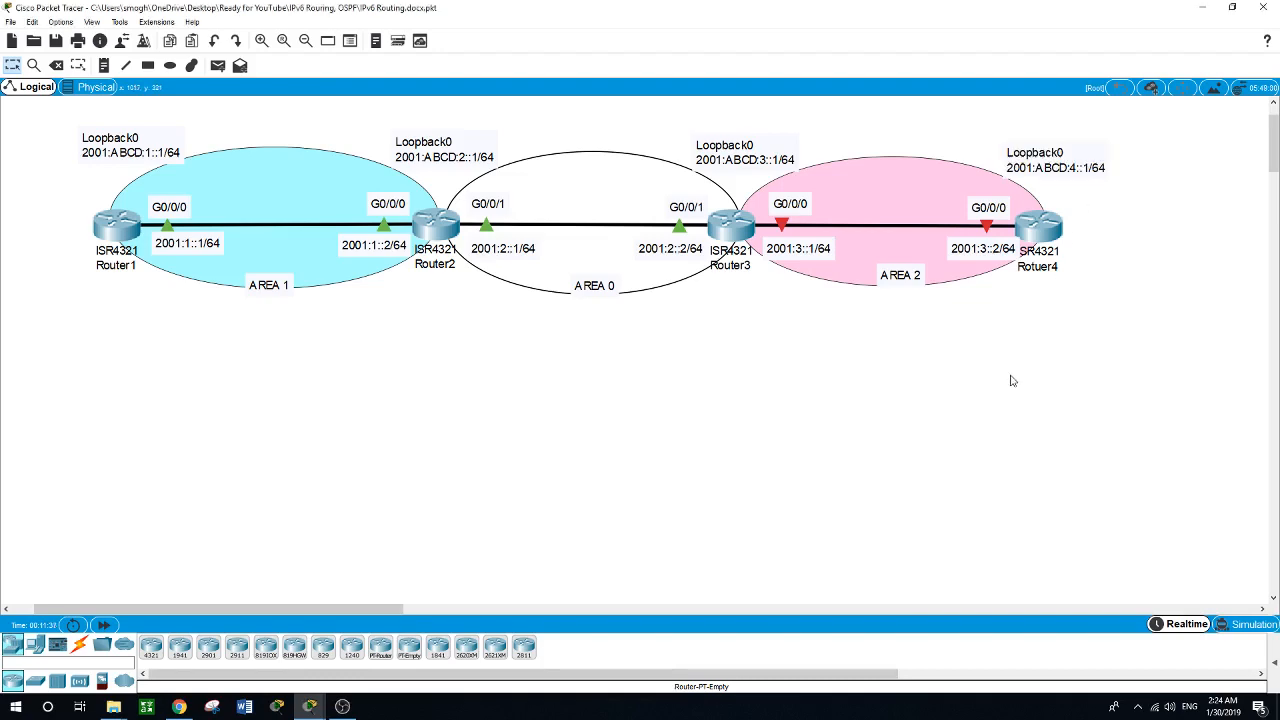
Reopen Router4's command line, enter the GigabitEthernet0/0/0 interface and enable it with no shut.
click(1038, 222)
drag(756, 310, 714, 272)
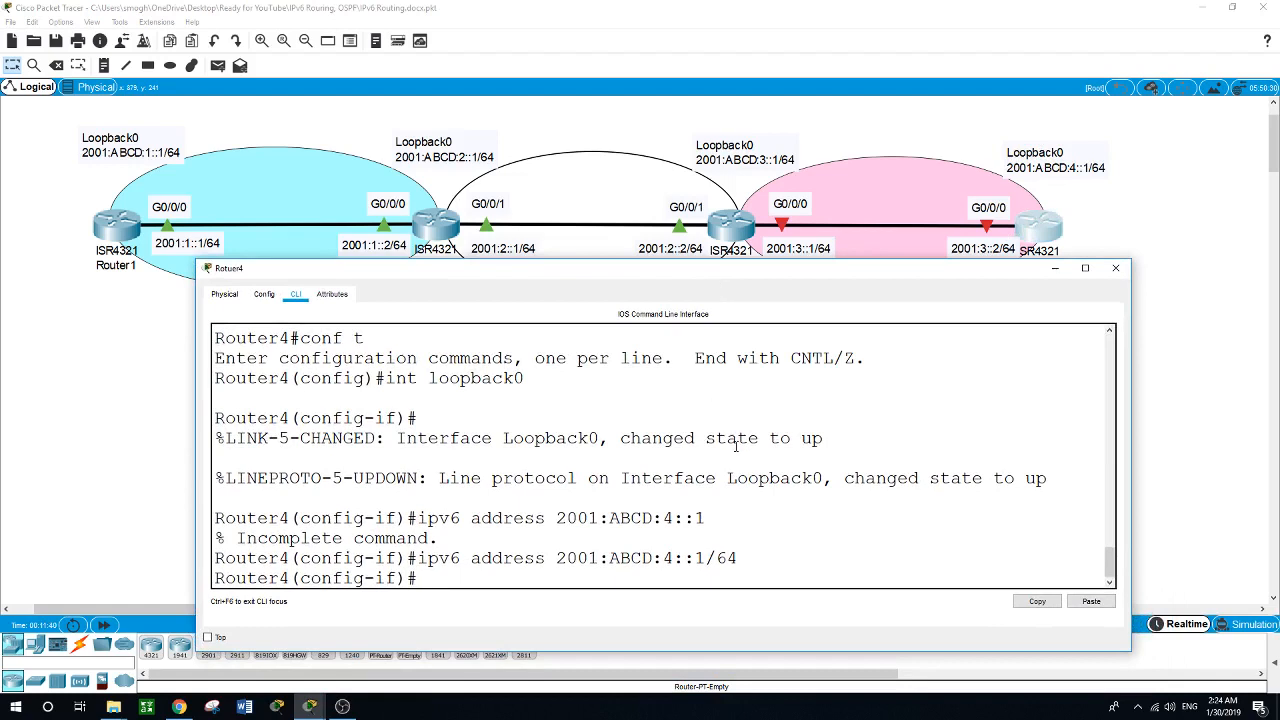
text(int g0/0/0)
key(Return)
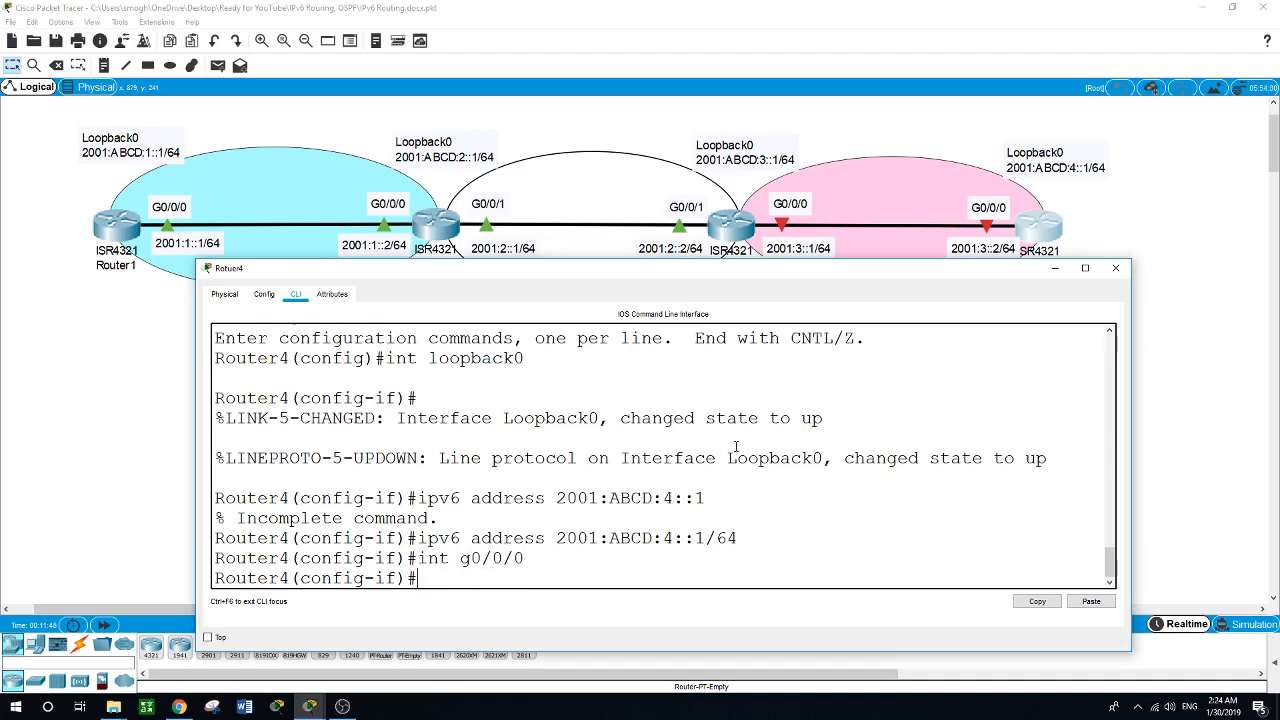
text(no shut)
key(Return)
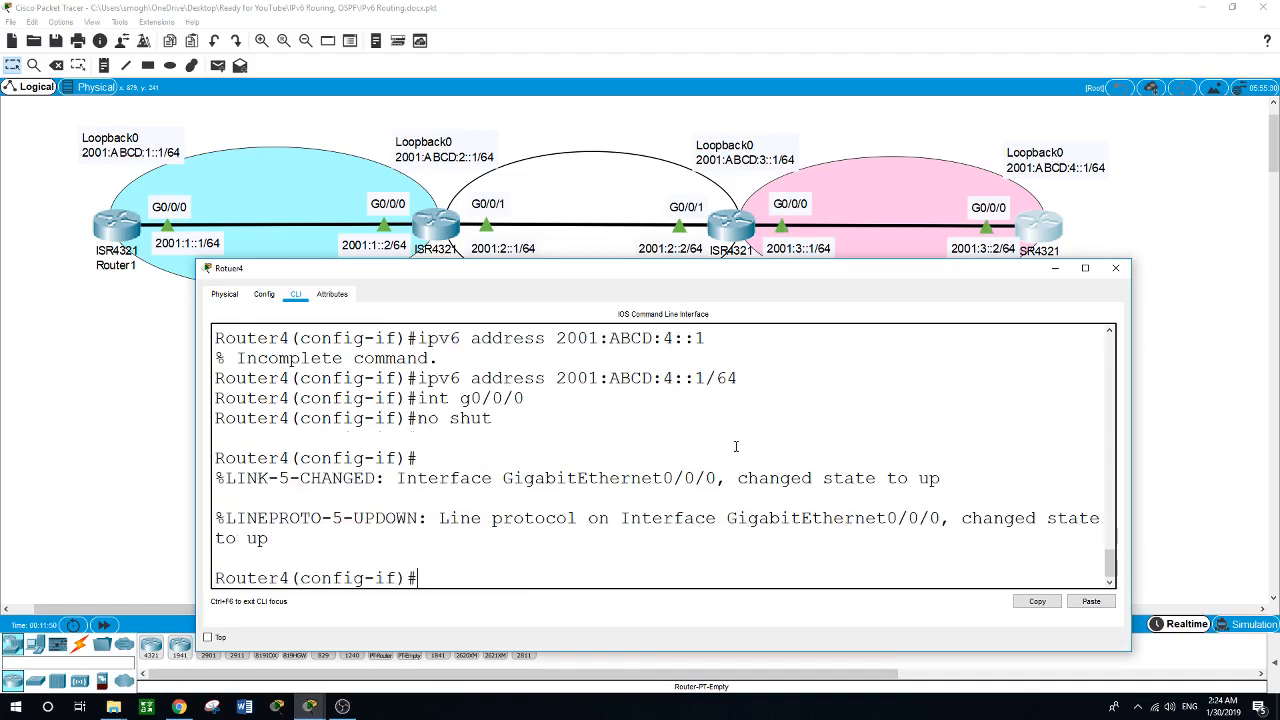
Assign the IPv6 address 2001:3::2/64 to Router4's GigabitEthernet0/0/0 interface and issue no shut again.
text(ipv6 address 2)
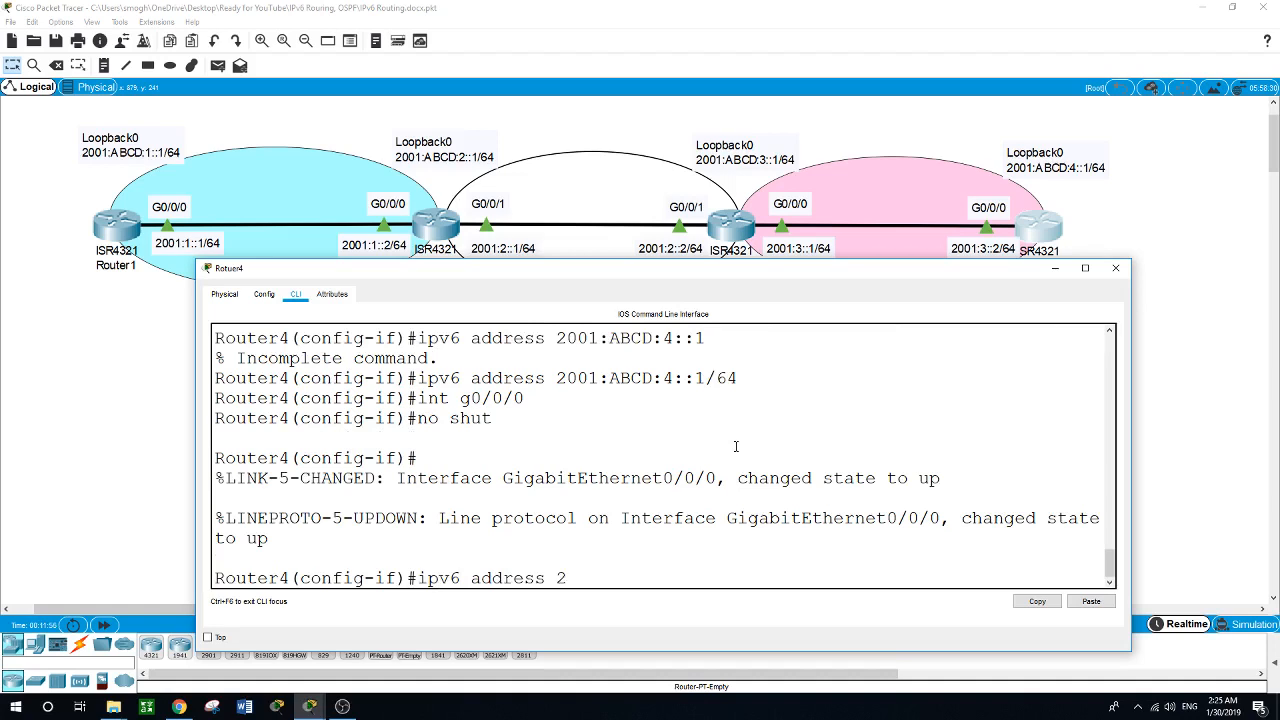
text(001:3::2/64)
key(Return)
text(n)
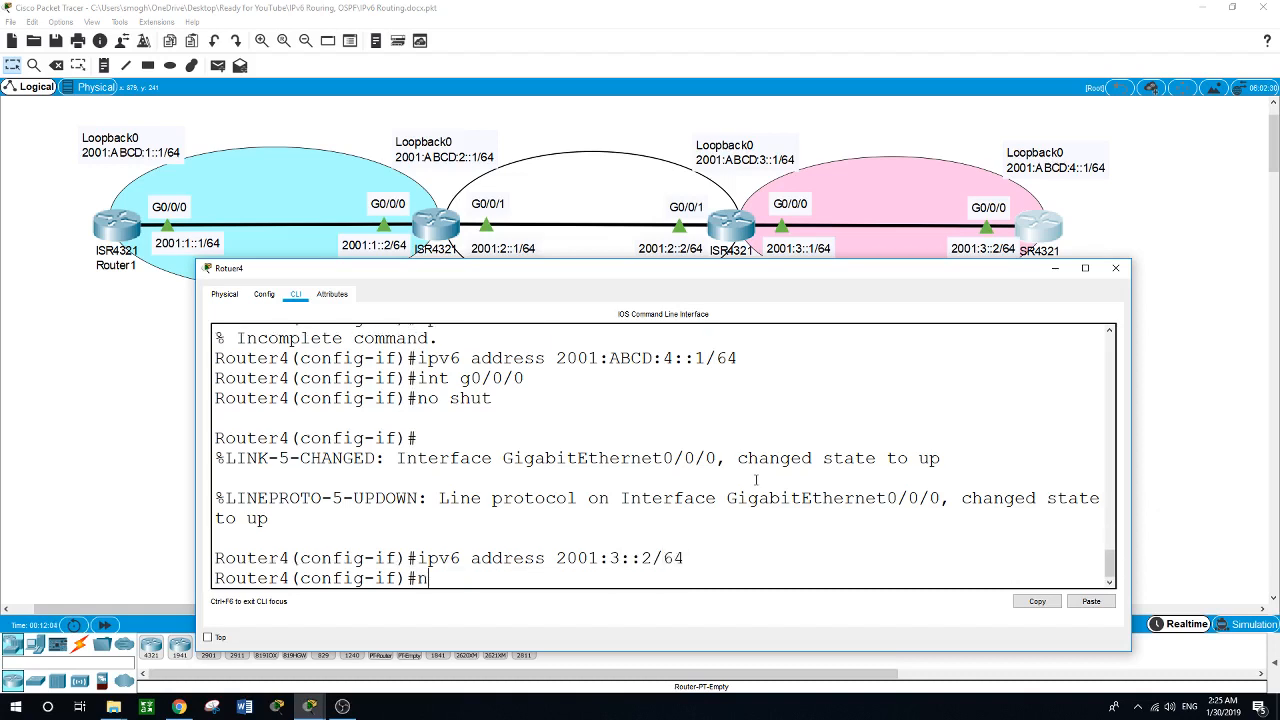
text(o shut)
key(Return)
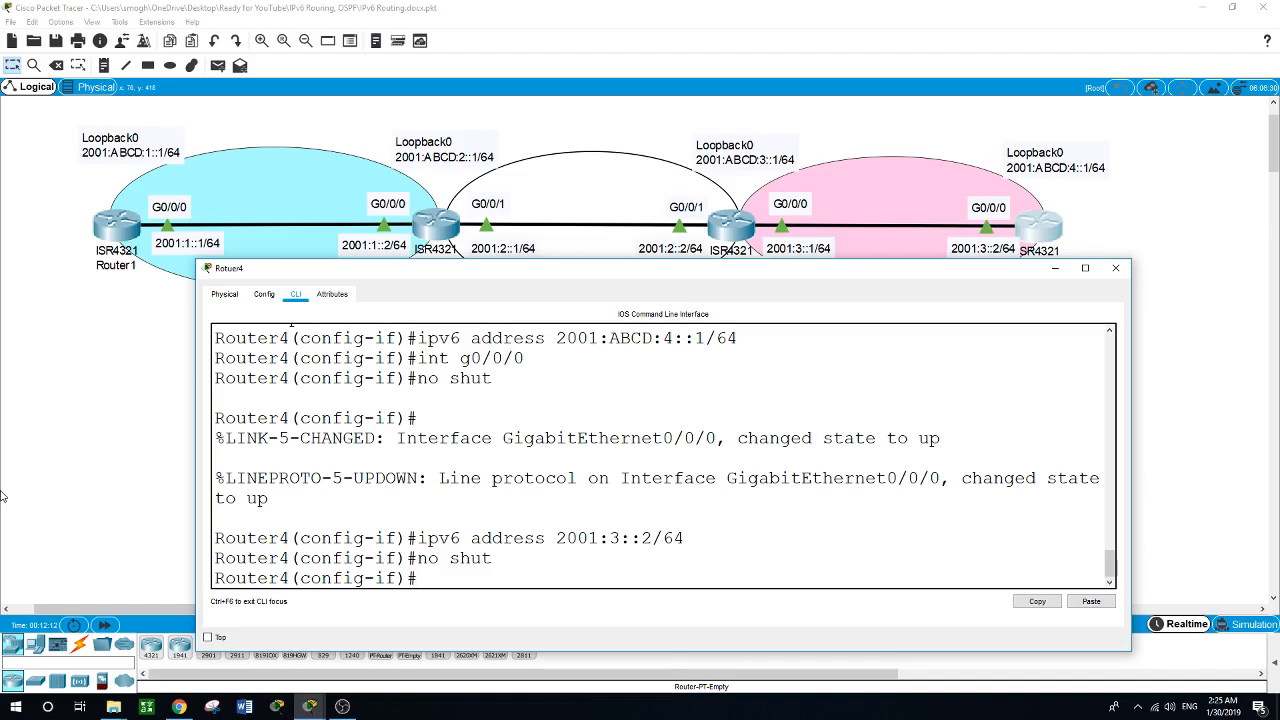
click(107, 411)
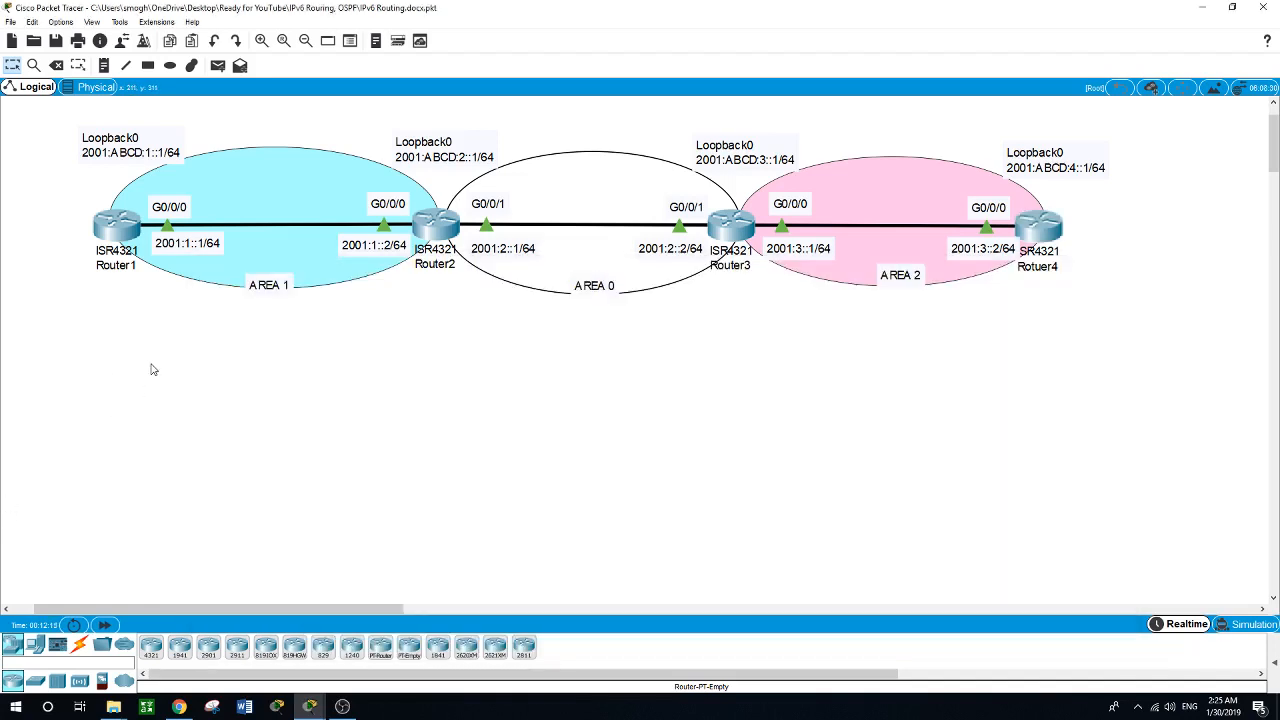
Leave interface configuration on Router1 and enable IPv6 unicast routing globally.
click(122, 228)
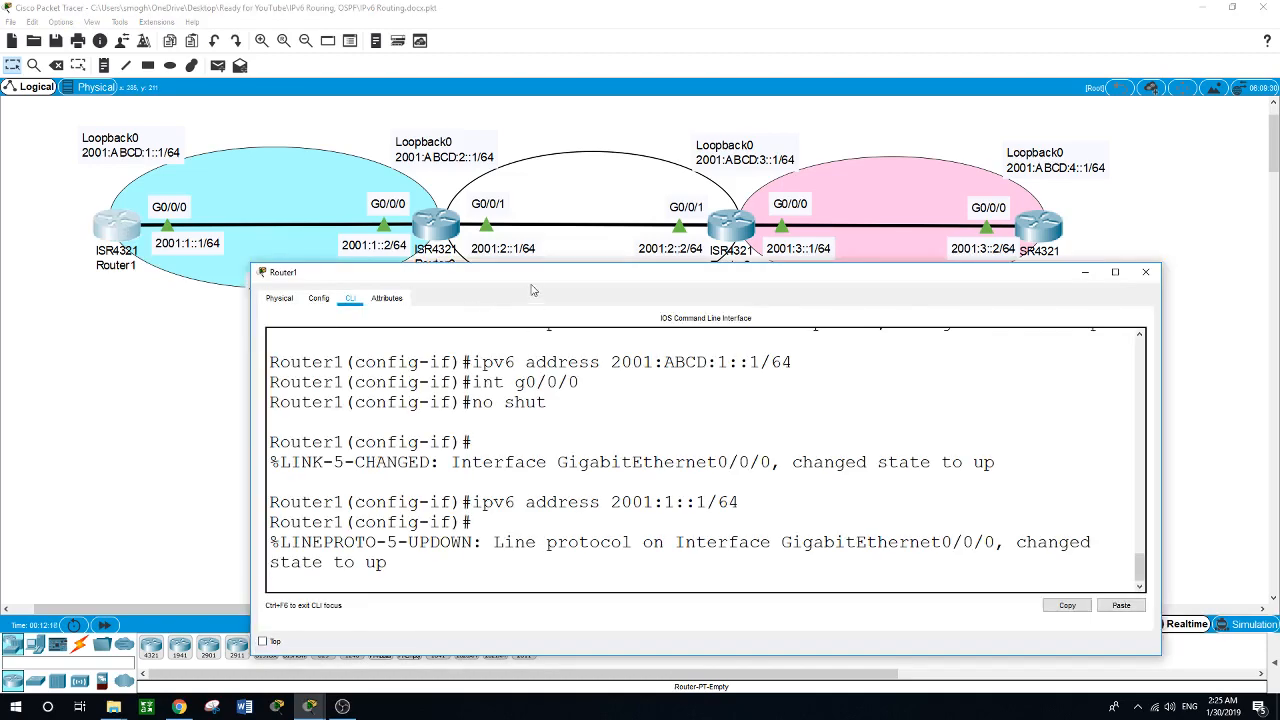
drag(531, 285, 465, 286)
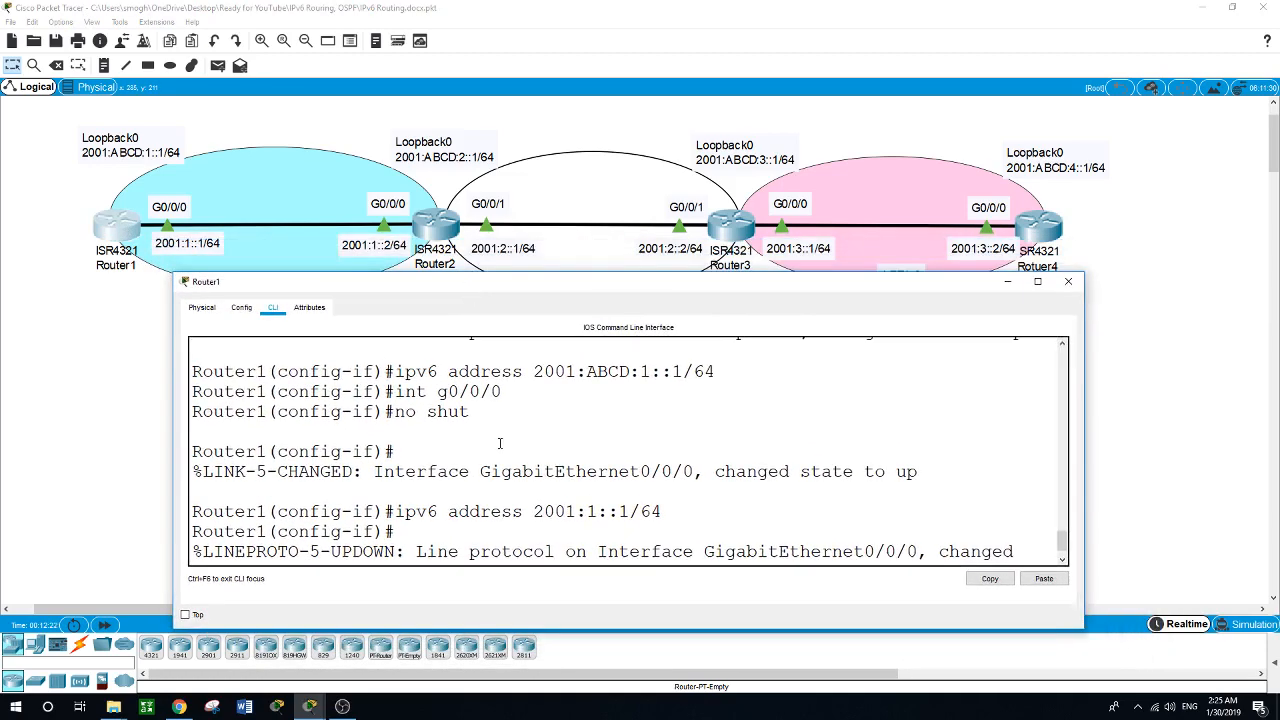
key(Return)
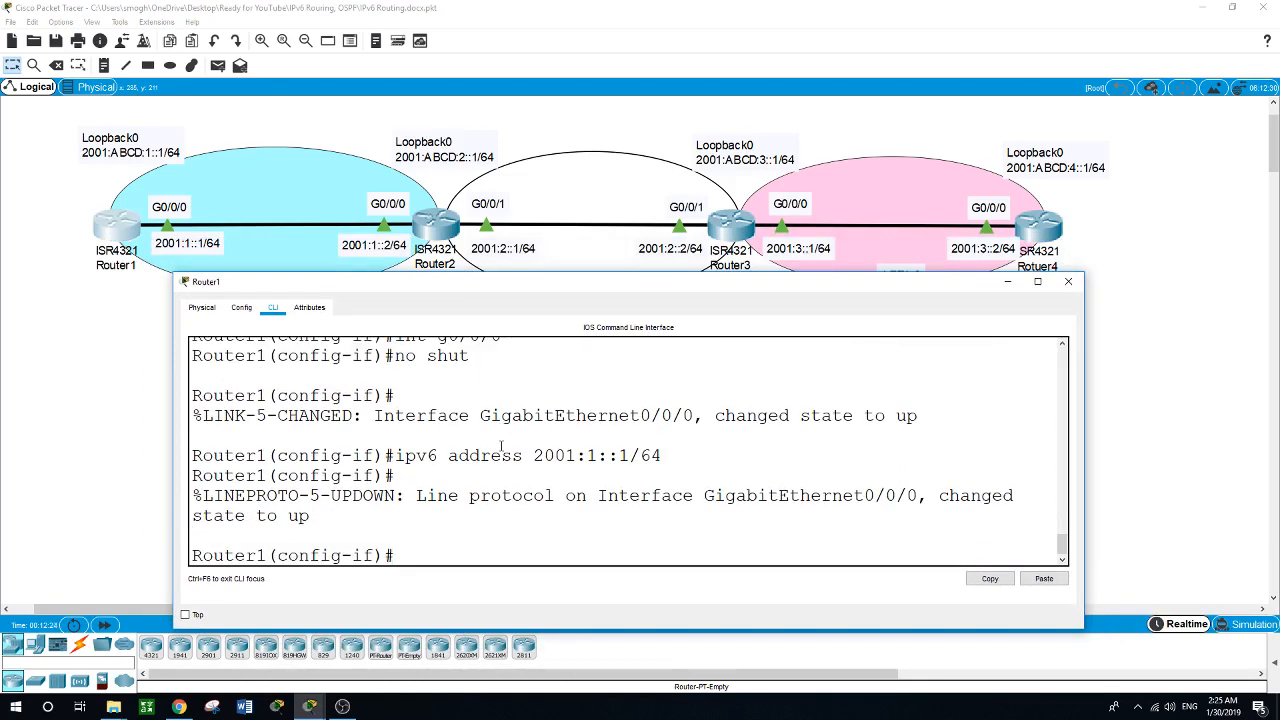
text(exit)
key(Return)
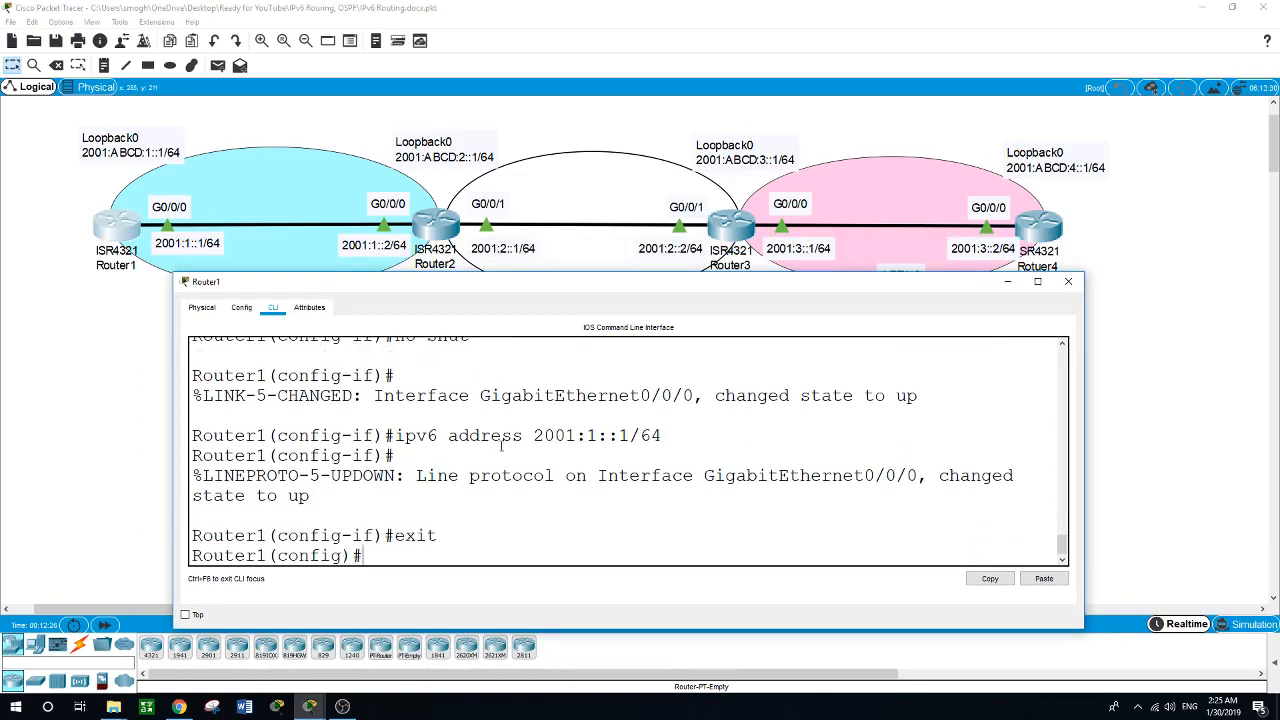
text(ipv6 uni)
key(Tab)
key(Return)
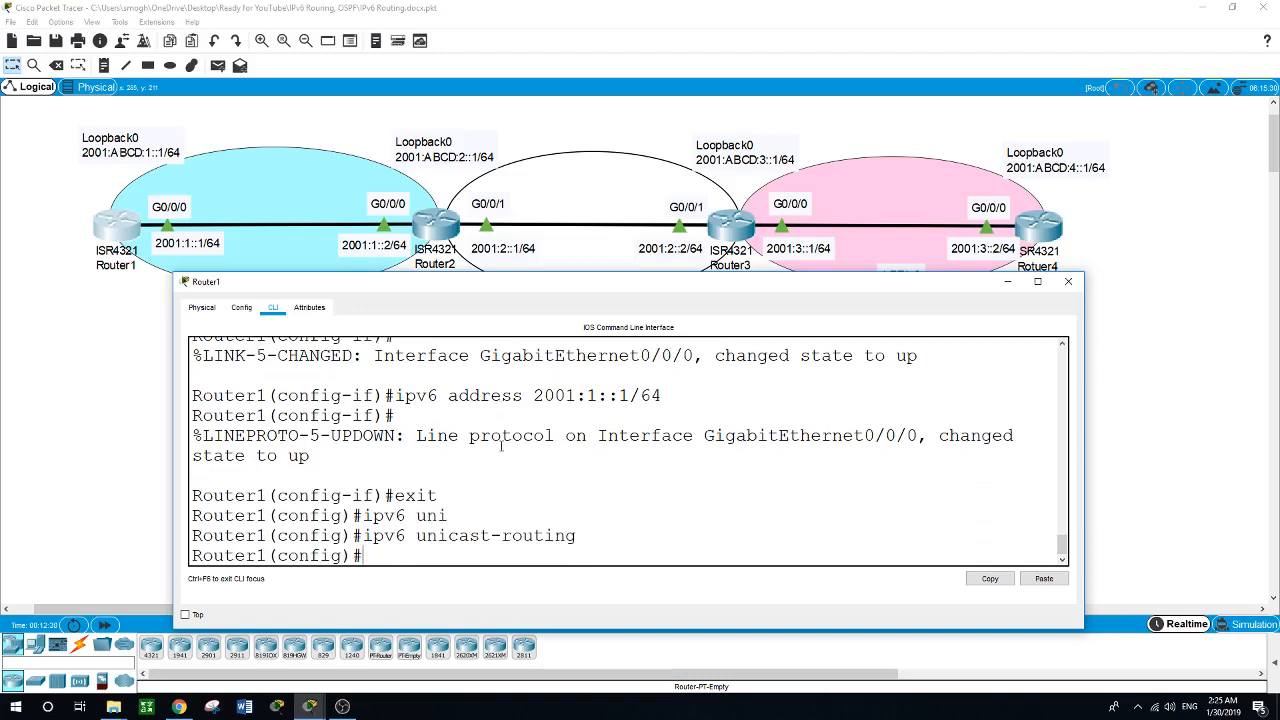
Leave interface configuration on Router2 and enable IPv6 unicast routing globally.
click(440, 242)
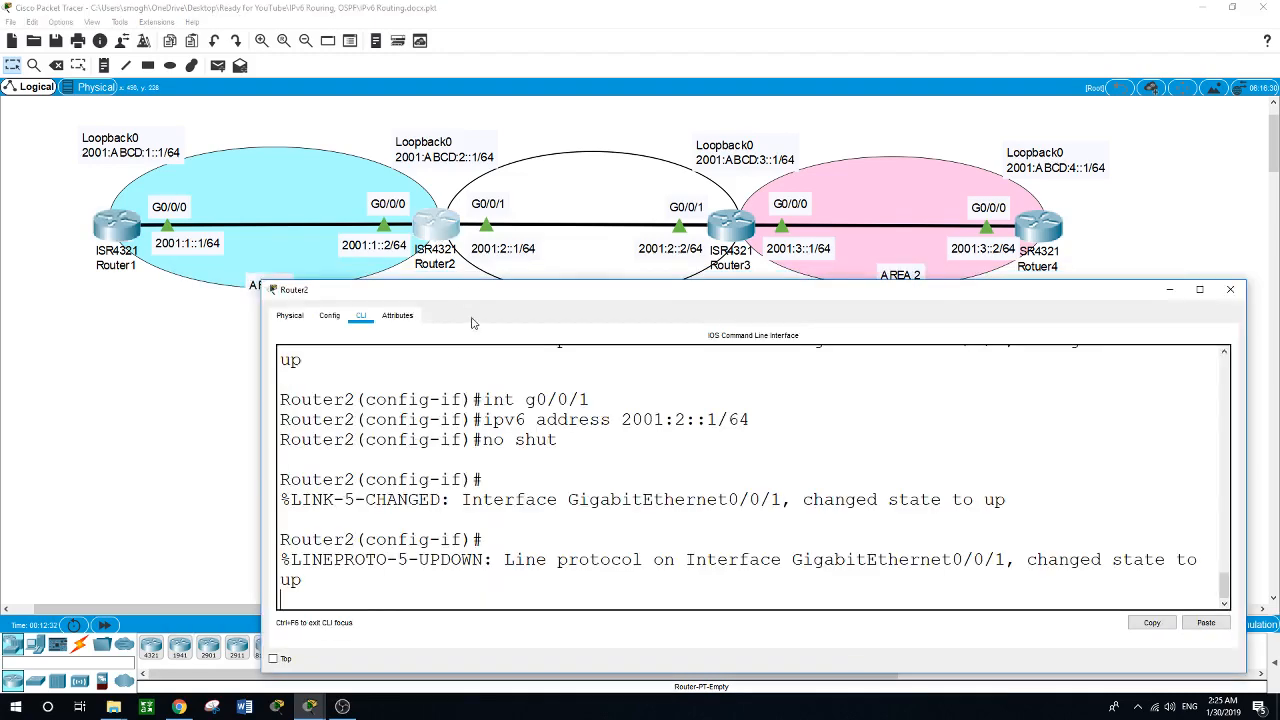
drag(488, 293, 403, 280)
key(Return)
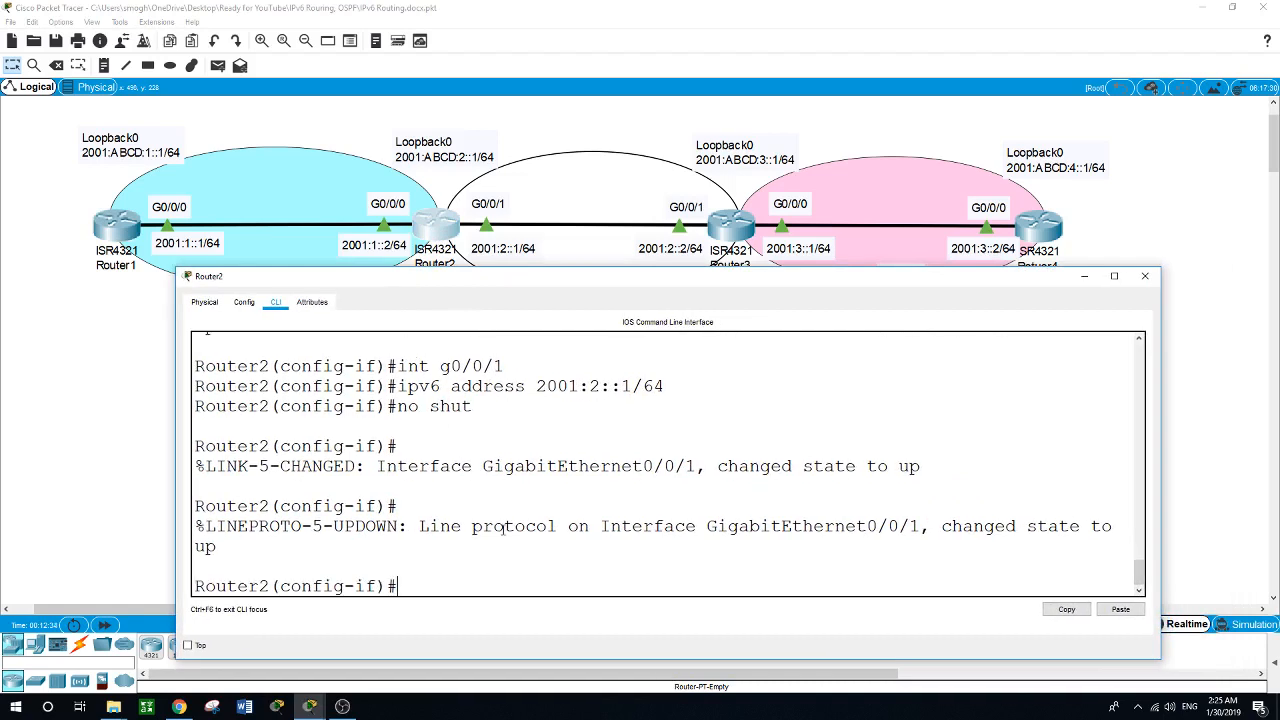
text(exit)
key(Return)
text(ip)
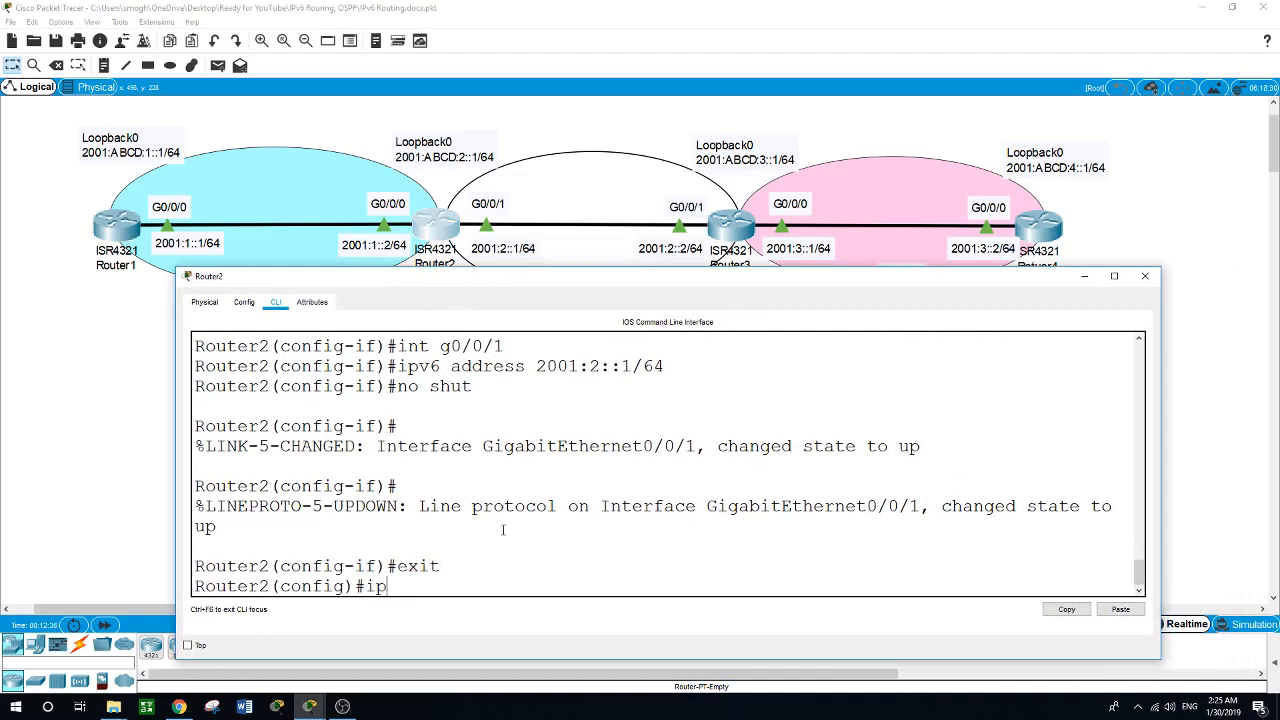
text(v6 uni)
key(Tab)
key(Return)
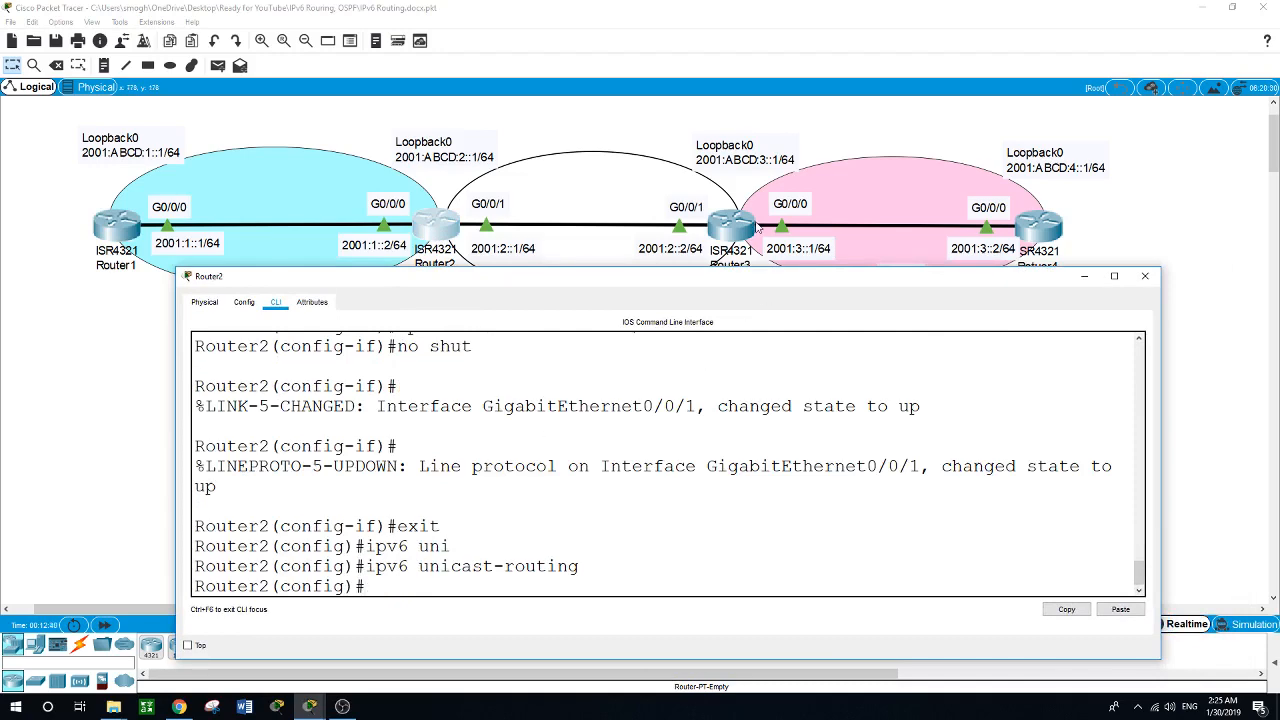
Leave interface configuration on Router3 and enable IPv6 unicast routing globally.
click(728, 229)
drag(677, 277, 624, 279)
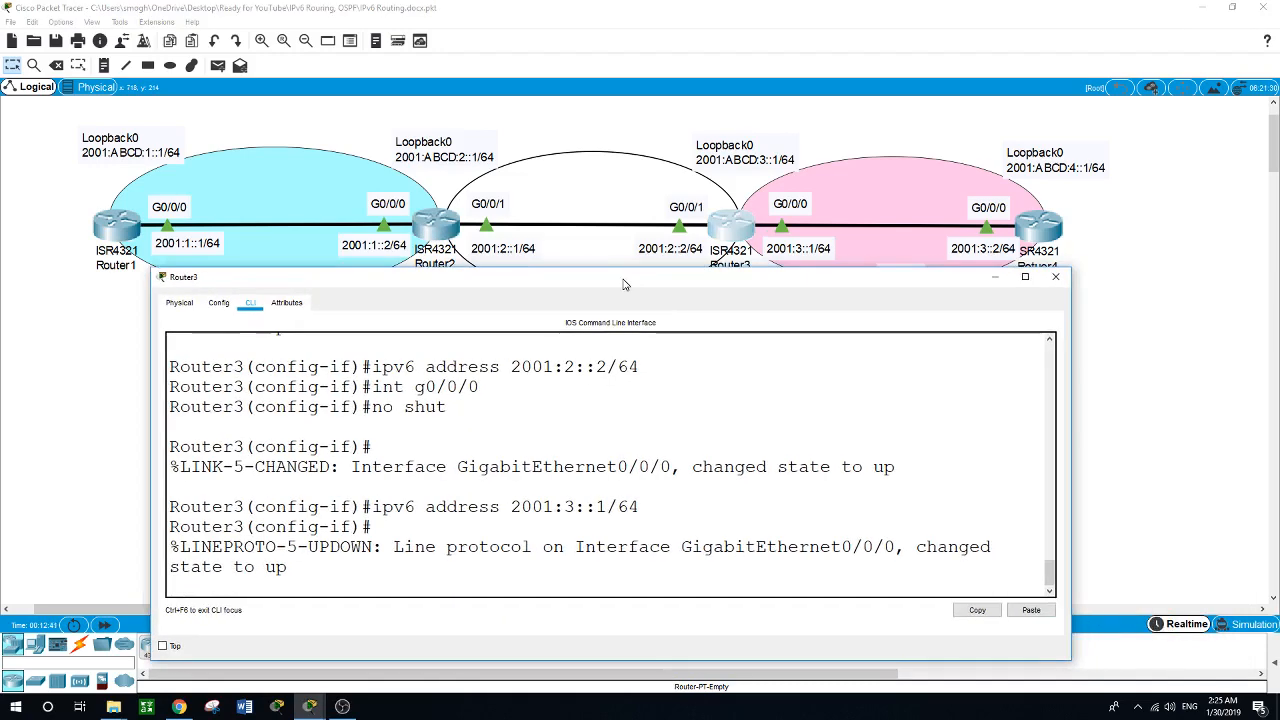
click(705, 575)
key(Return)
text(exit)
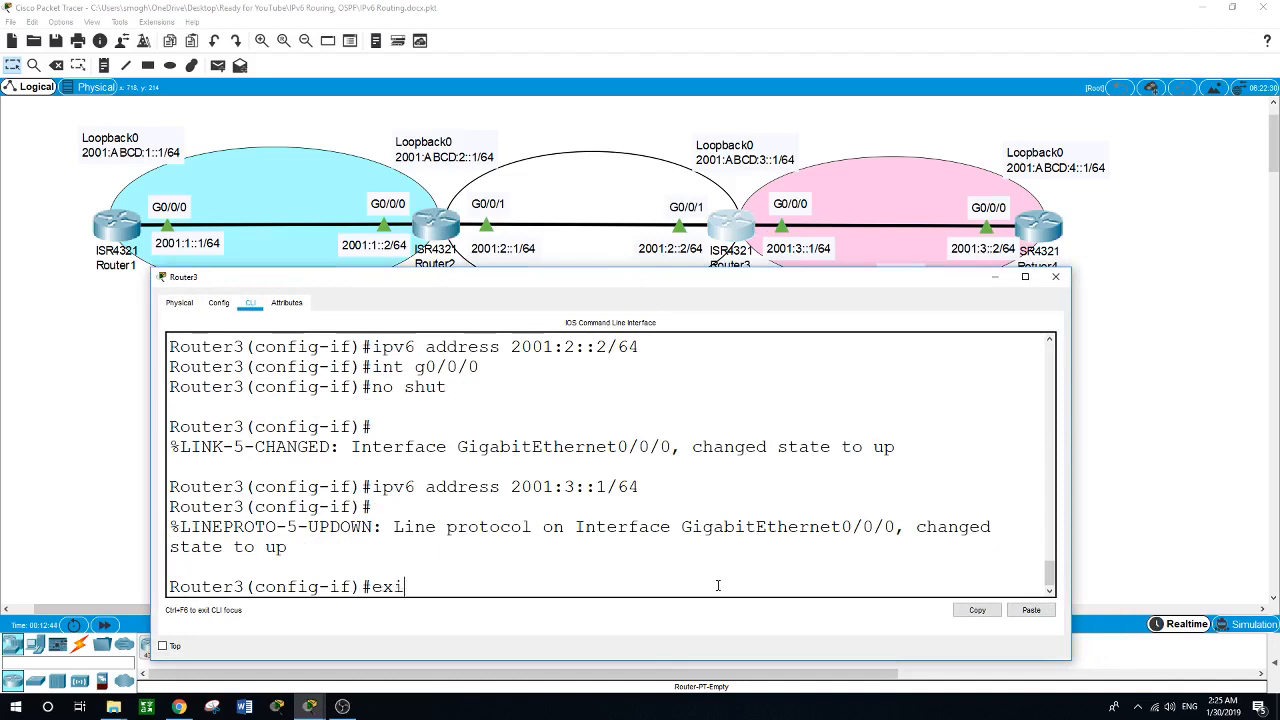
key(Return)
text(ipv6)
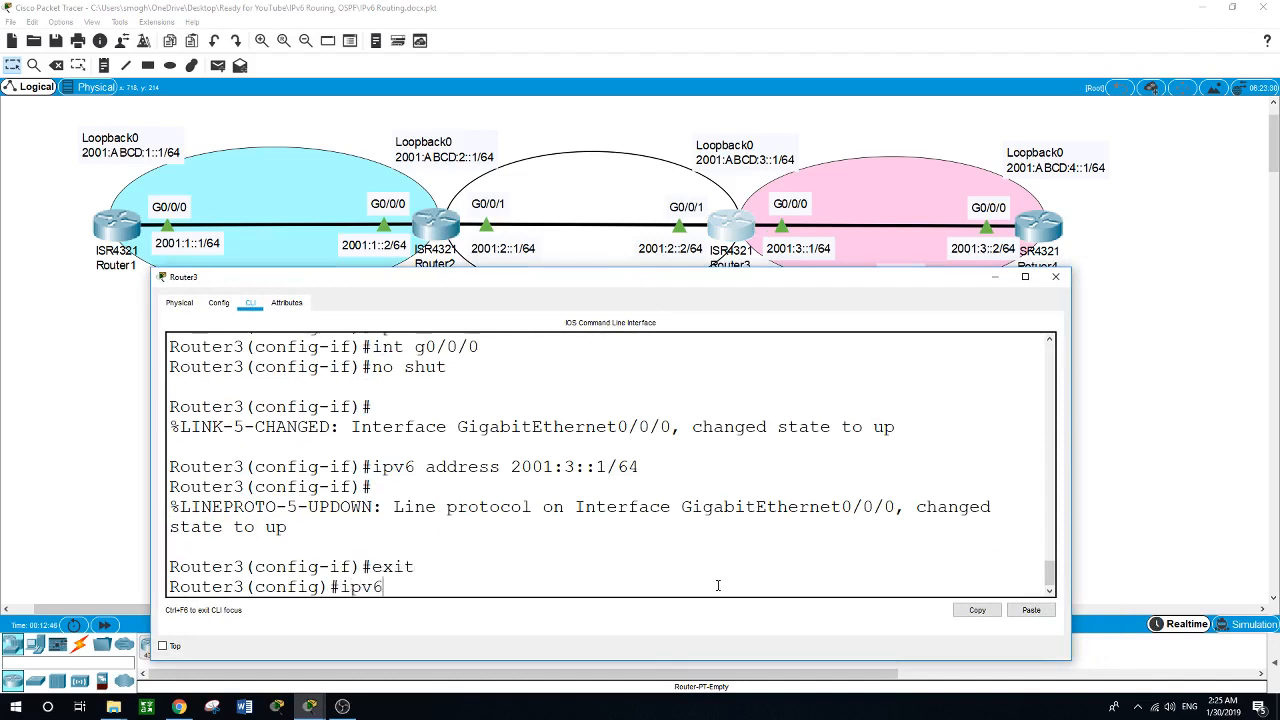
text( uni)
key(Tab)
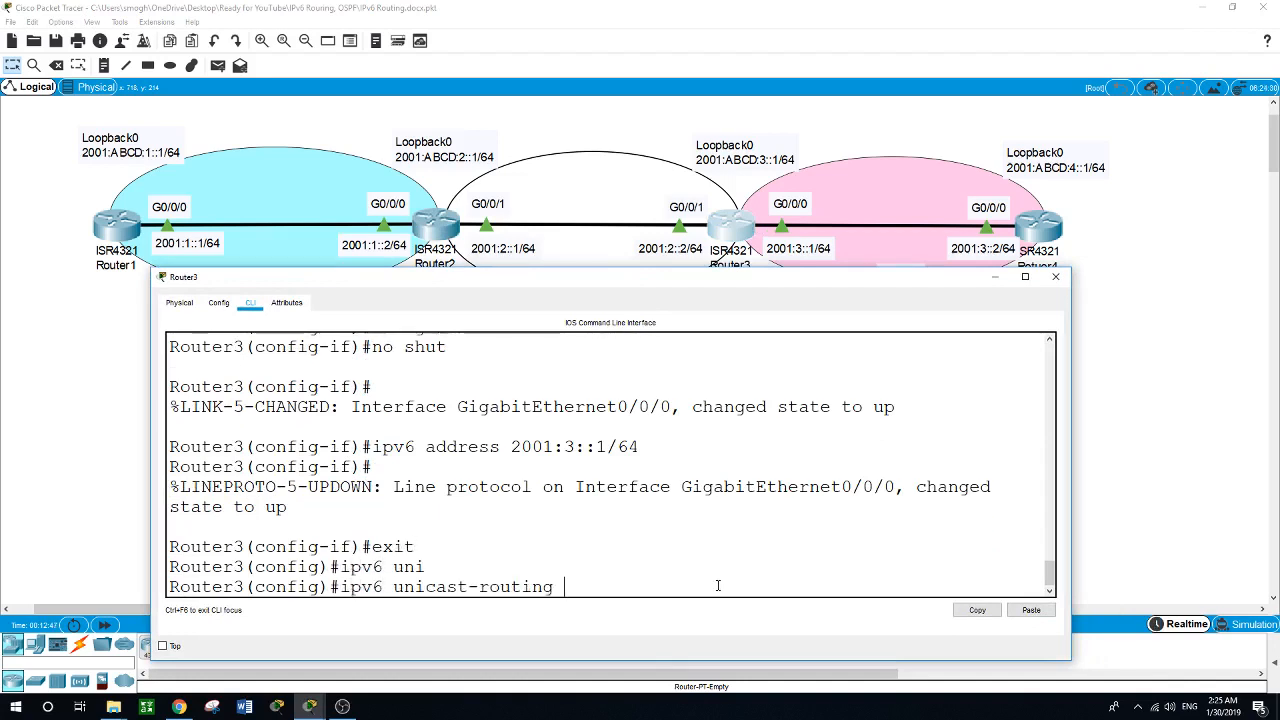
key(Return)
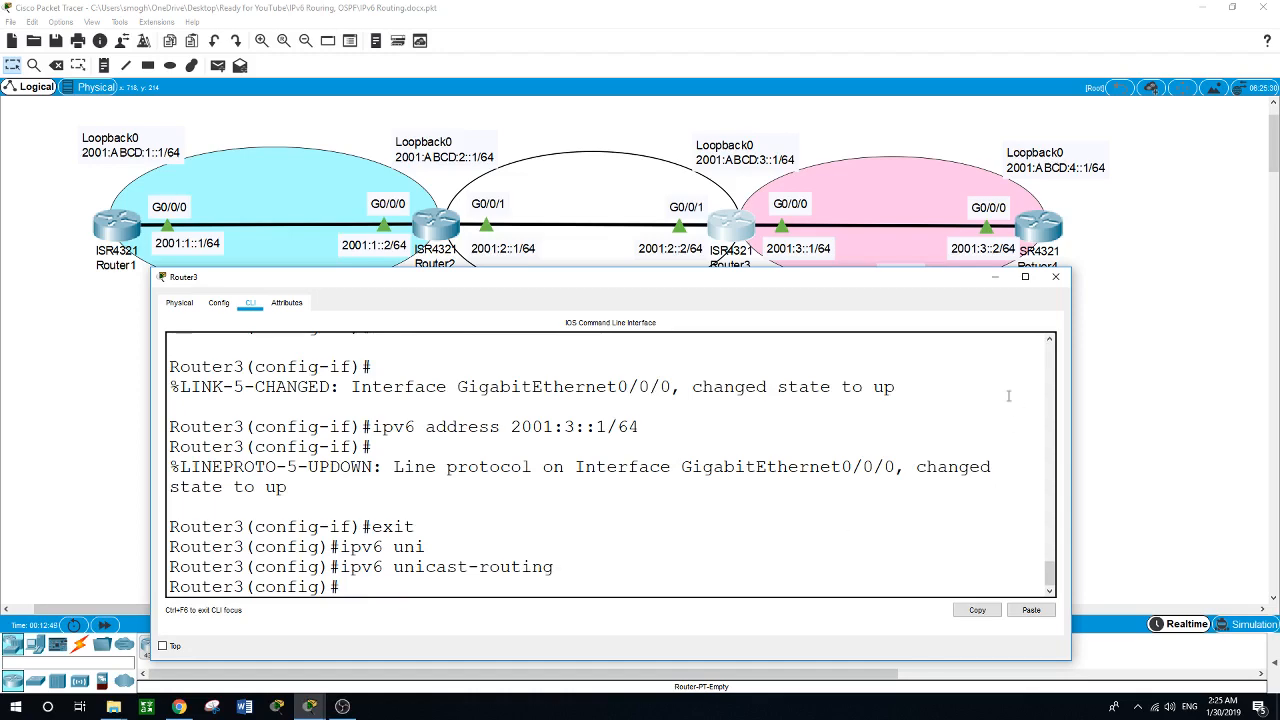
Leave interface configuration on Router4 and enable IPv6 unicast routing globally.
click(1052, 232)
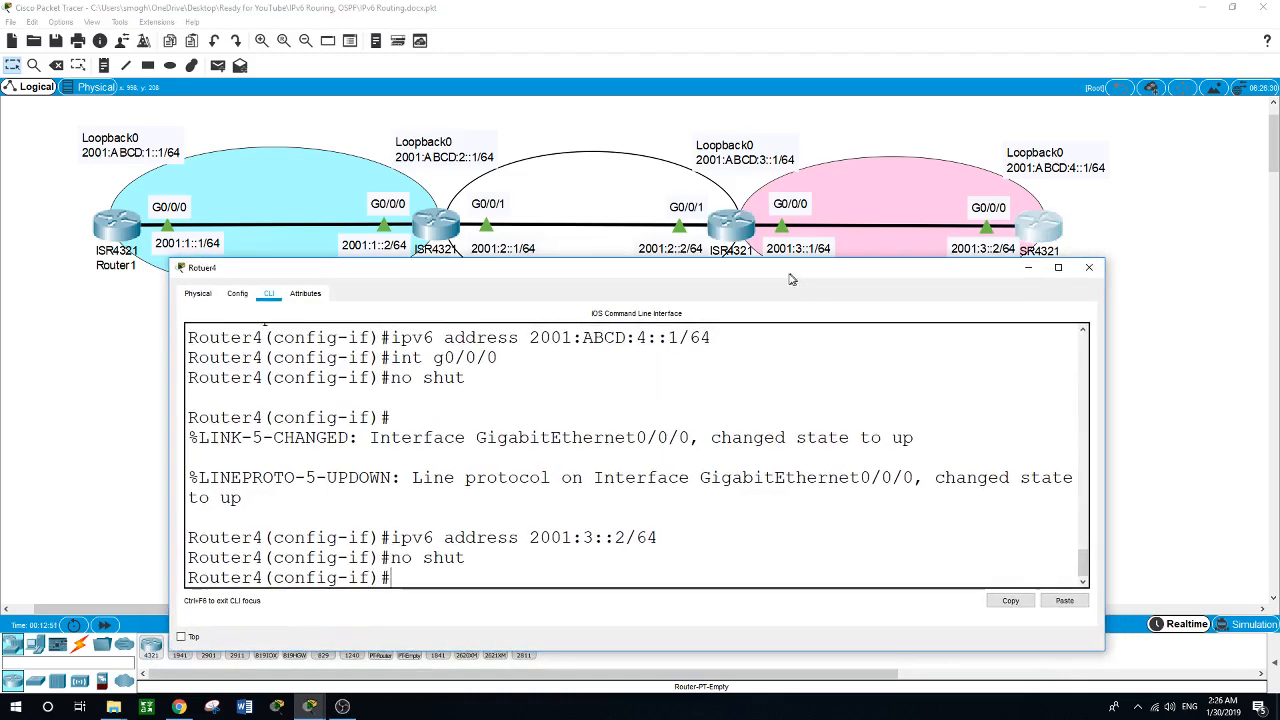
mouse_move(748, 274)
mouse_down()
mouse_move(744, 304)
mouse_move(735, 279)
mouse_up()
click(599, 503)
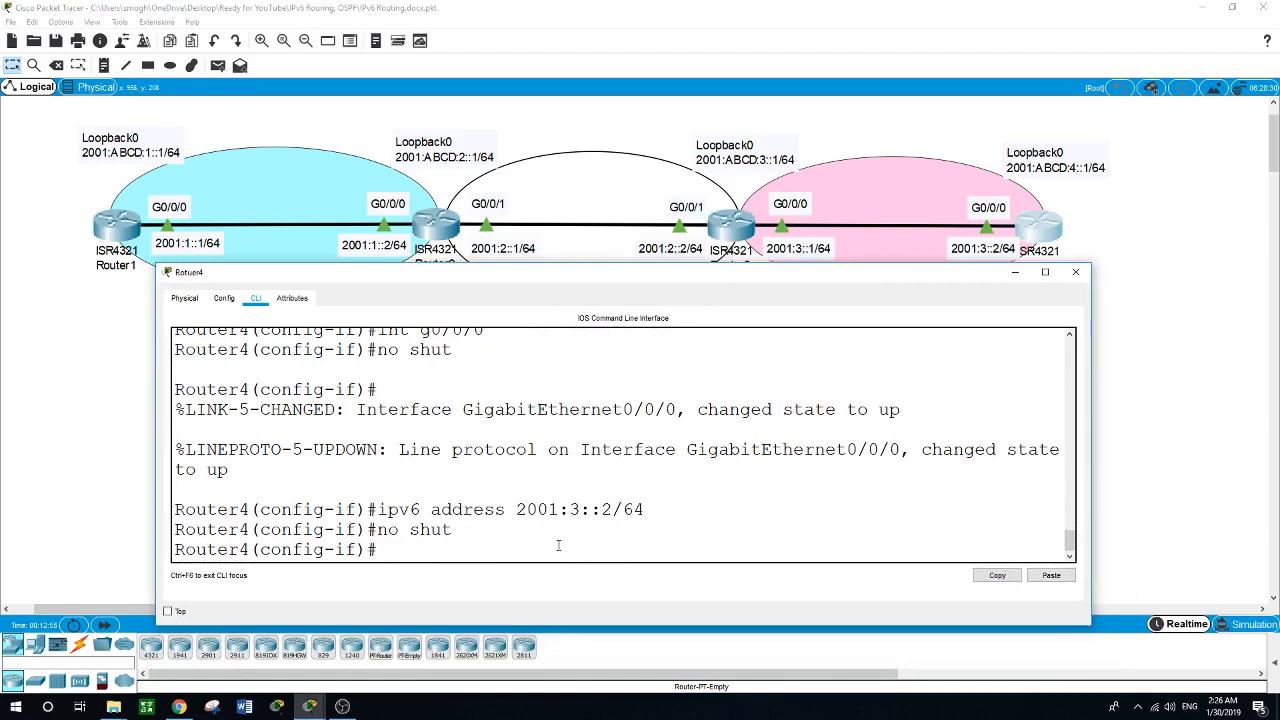
text(exit)
key(Return)
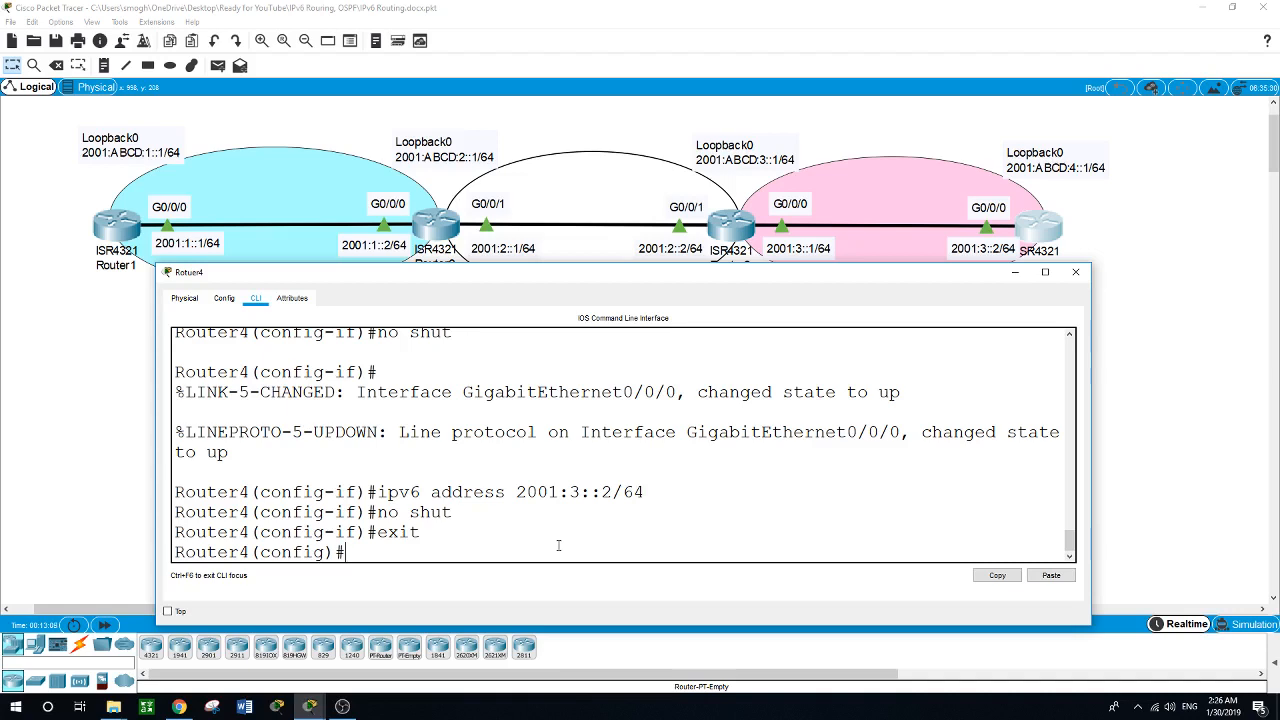
text(ipv6 uni)
key(Tab)
key(Return)
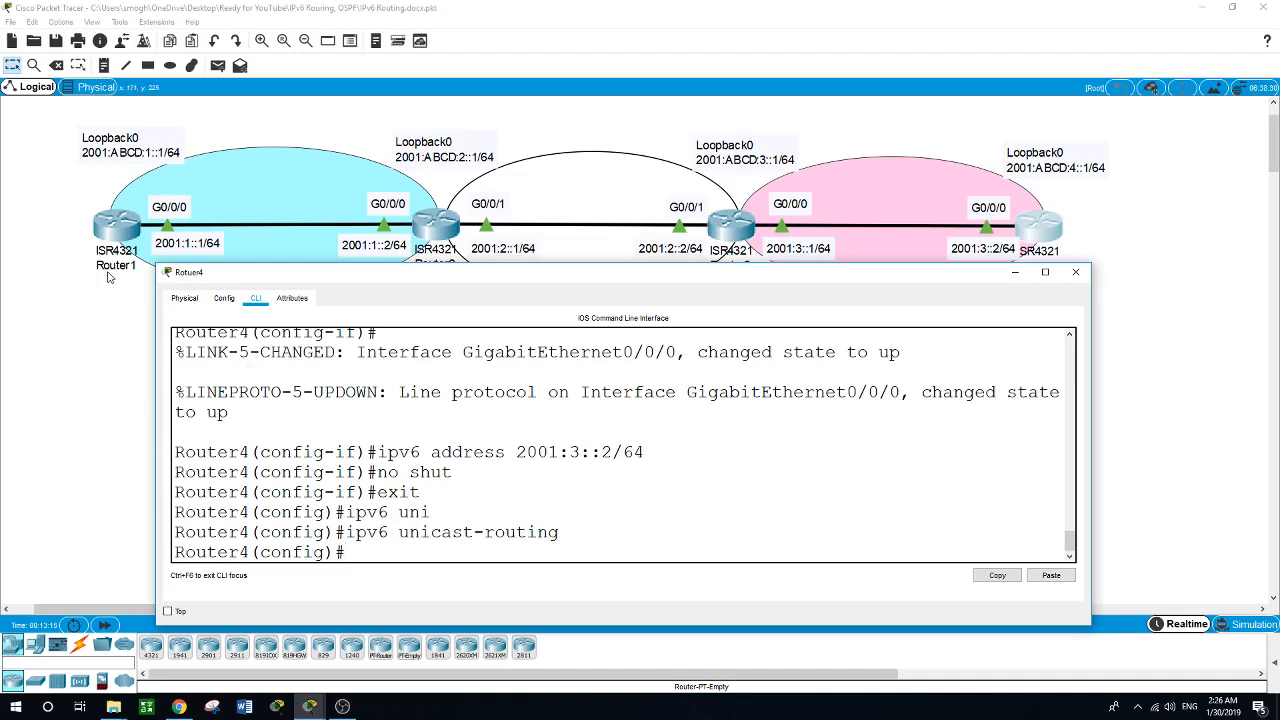
Return to Router1's command line and create the IPv6 OSPF routing process 1.
click(103, 238)
drag(432, 289, 414, 277)
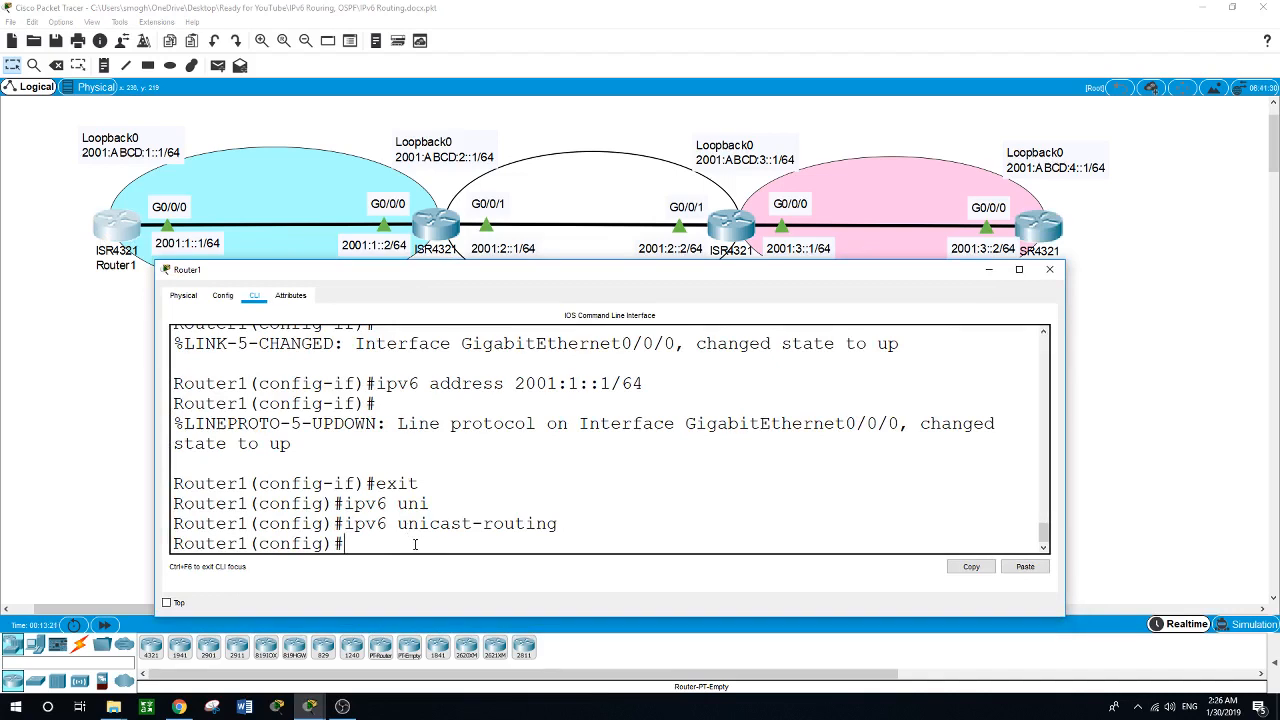
text(pv6 router ospf)
text(1)
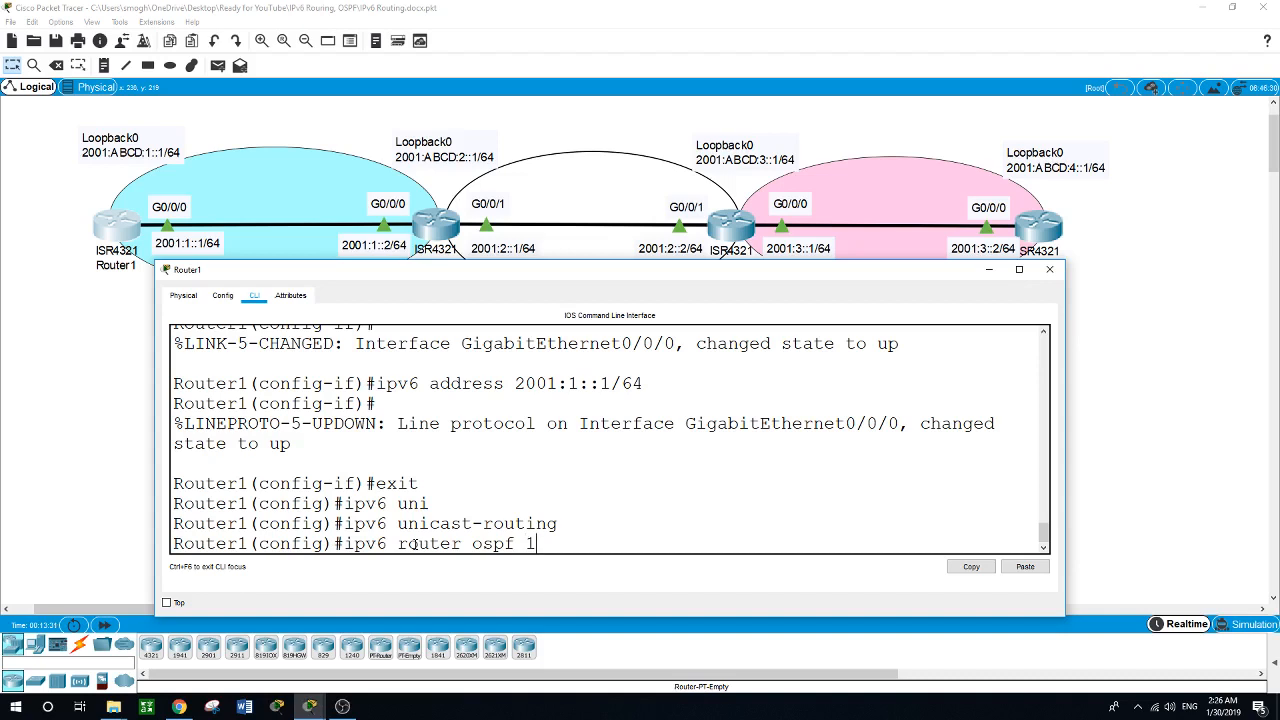
key(Return)
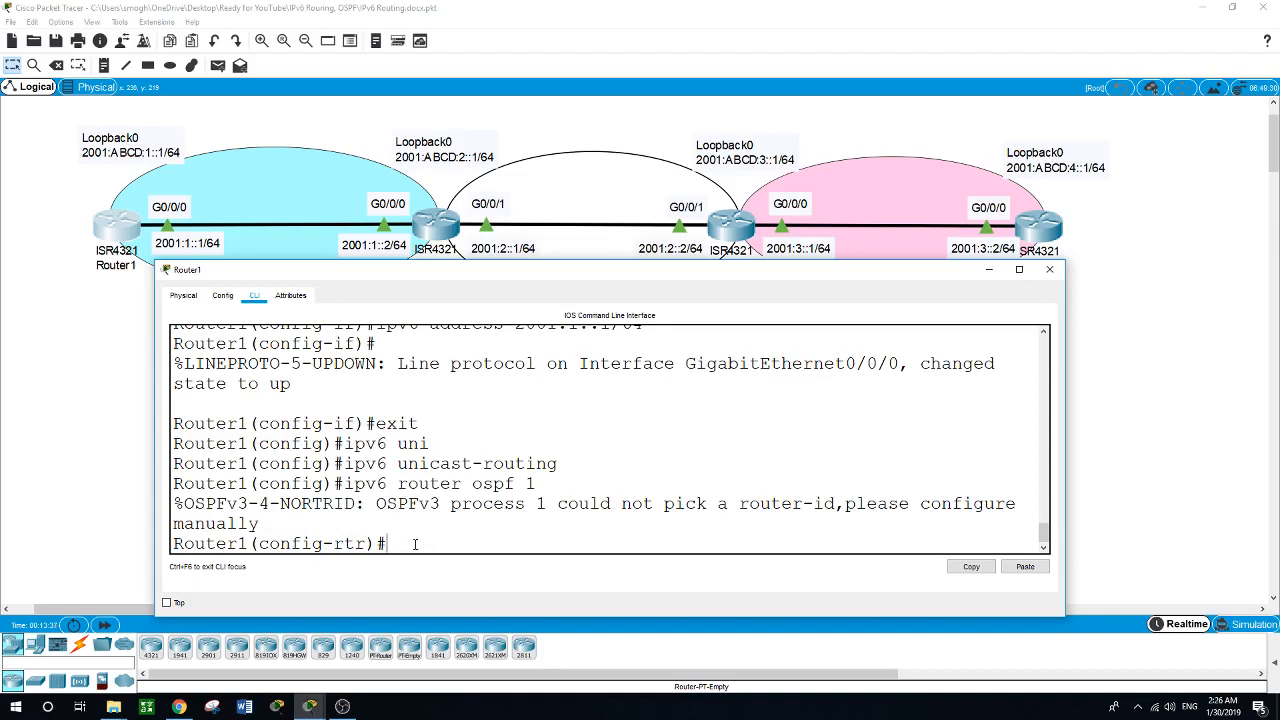
Set the router ID of Router1's IPv6 OSPF process to 1.1.1.1.
text(rout)
key(Tab)
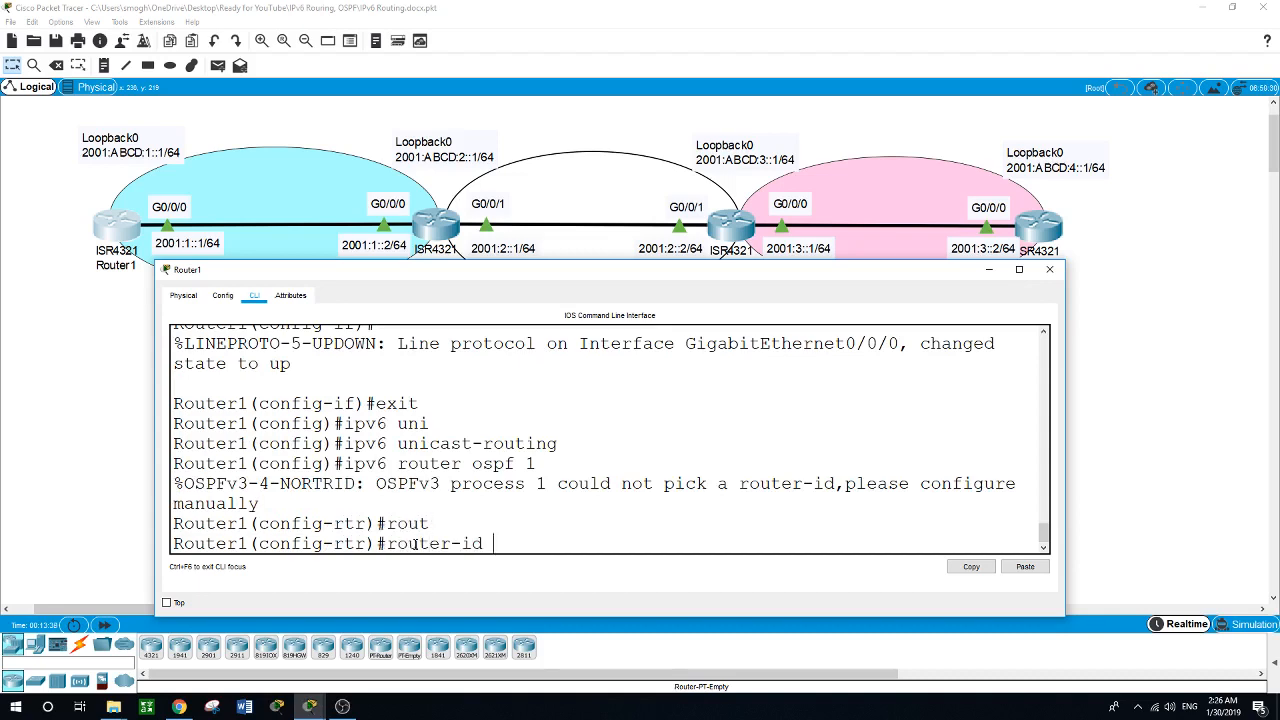
text(1.1)
key(BackSpace)
key(BackSpace)
text(1.1.1)
key(Return)
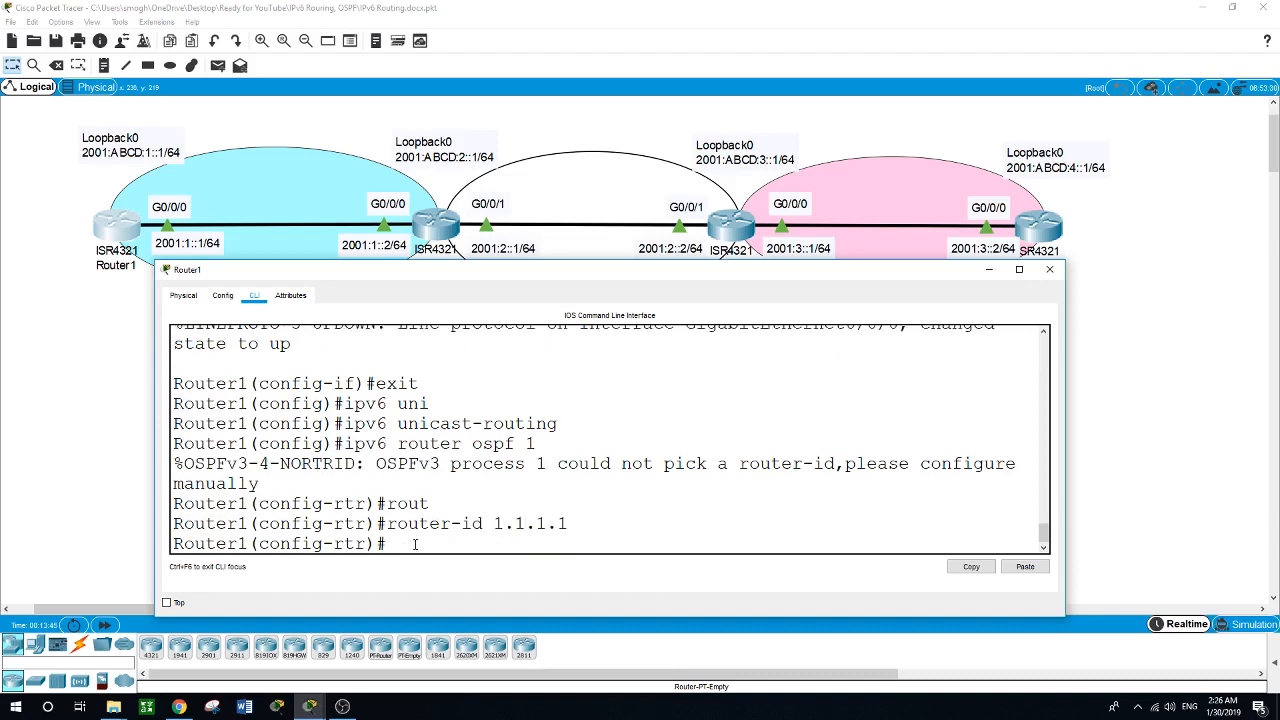
Enable IPv6 OSPF process 1 in area 1 on Router1's Loopback0 interface.
text(int loopback0)
key(Return)
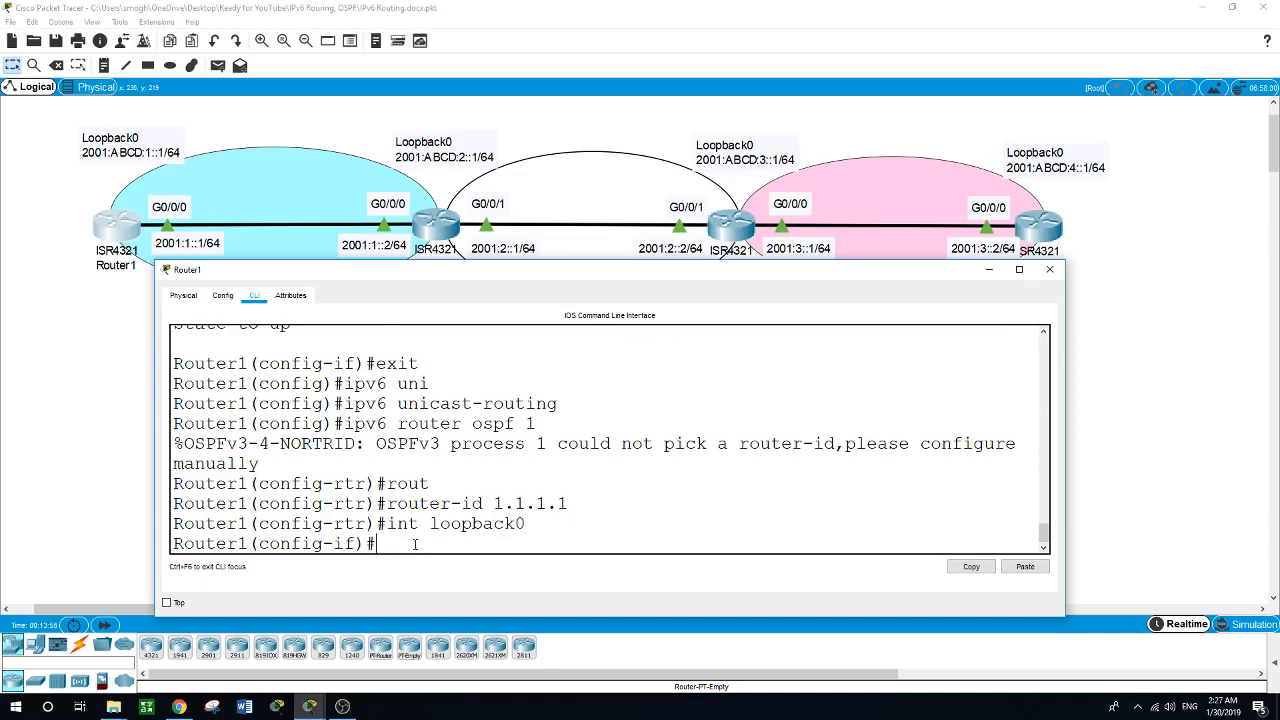
text(ipv6 ospf 1 area)
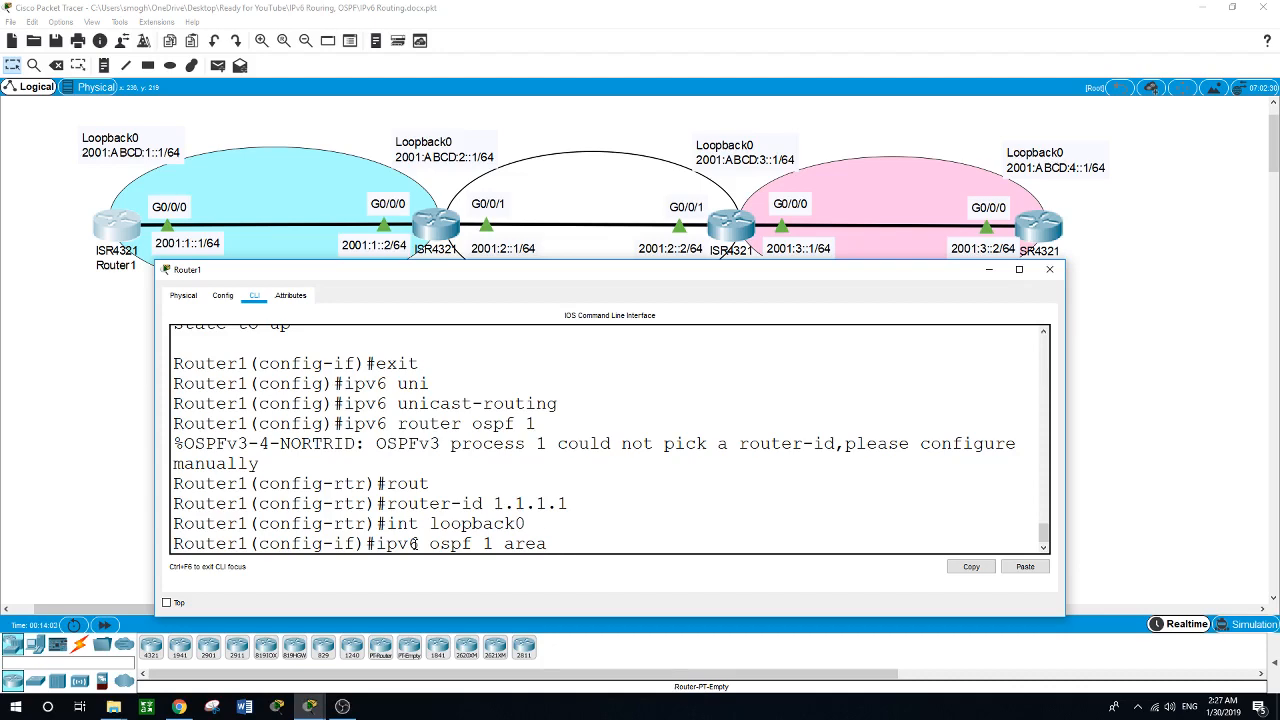
drag(516, 276, 488, 308)
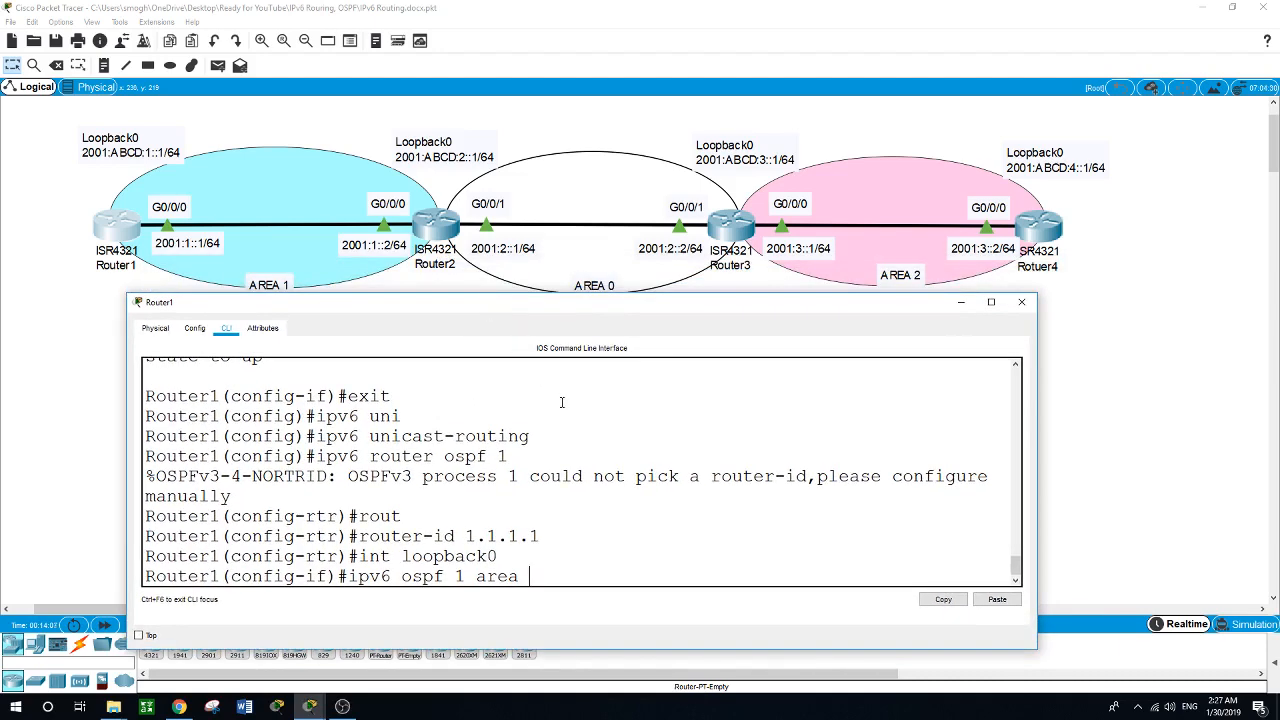
text(1)
key(Return)
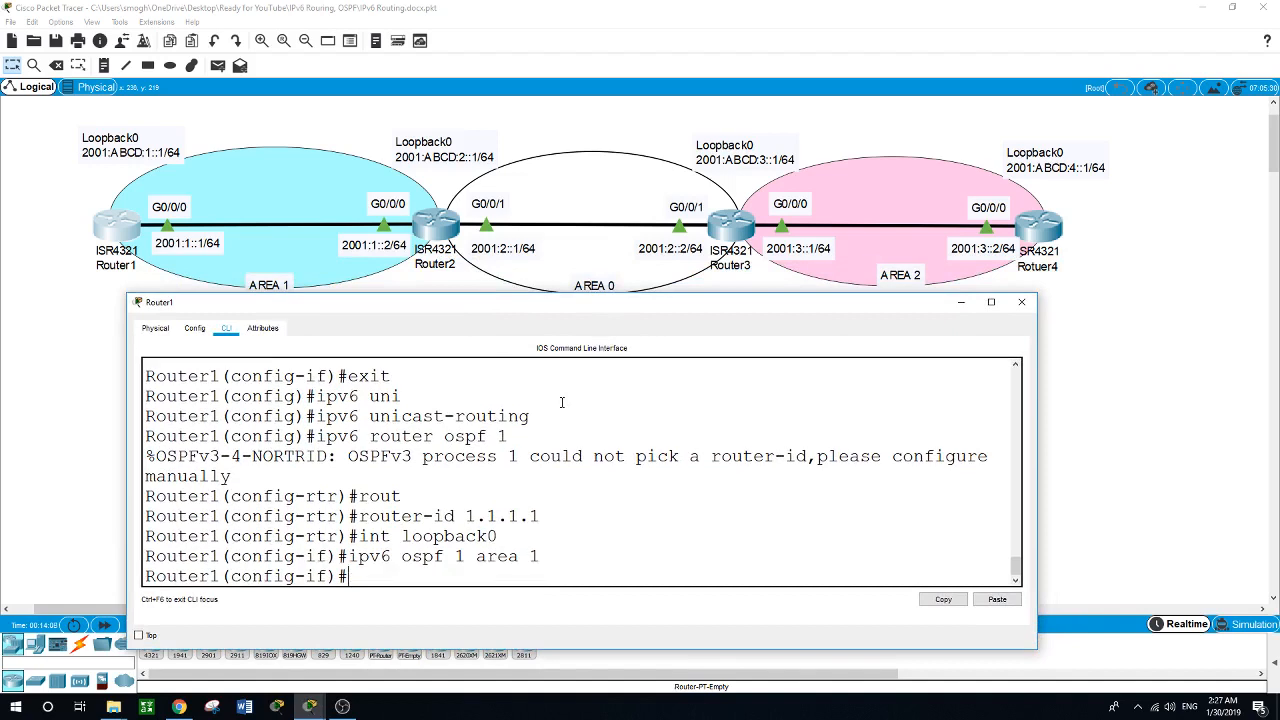
Enable IPv6 OSPF process 1 in area 1 on Router1's g0/0/0 interface.
text(int g0/0/0)
key(Return)
text(ipv6 o)
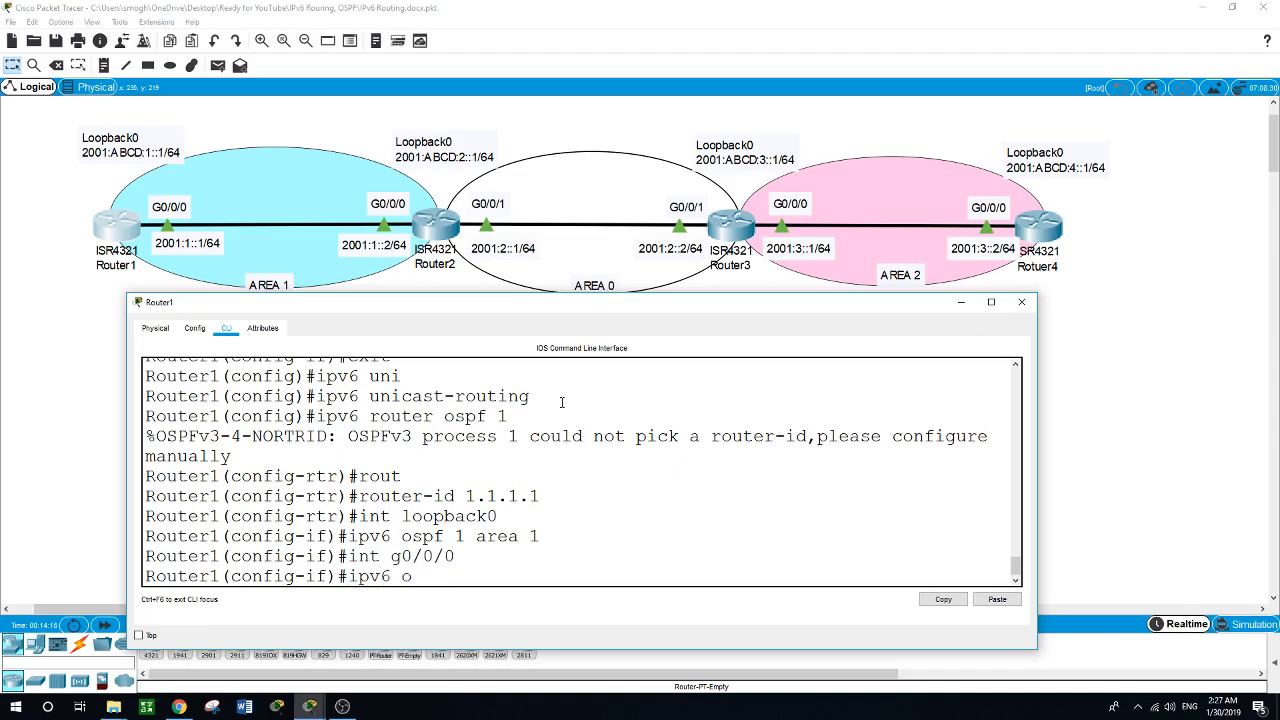
text(spf 1 area 1)
key(Return)
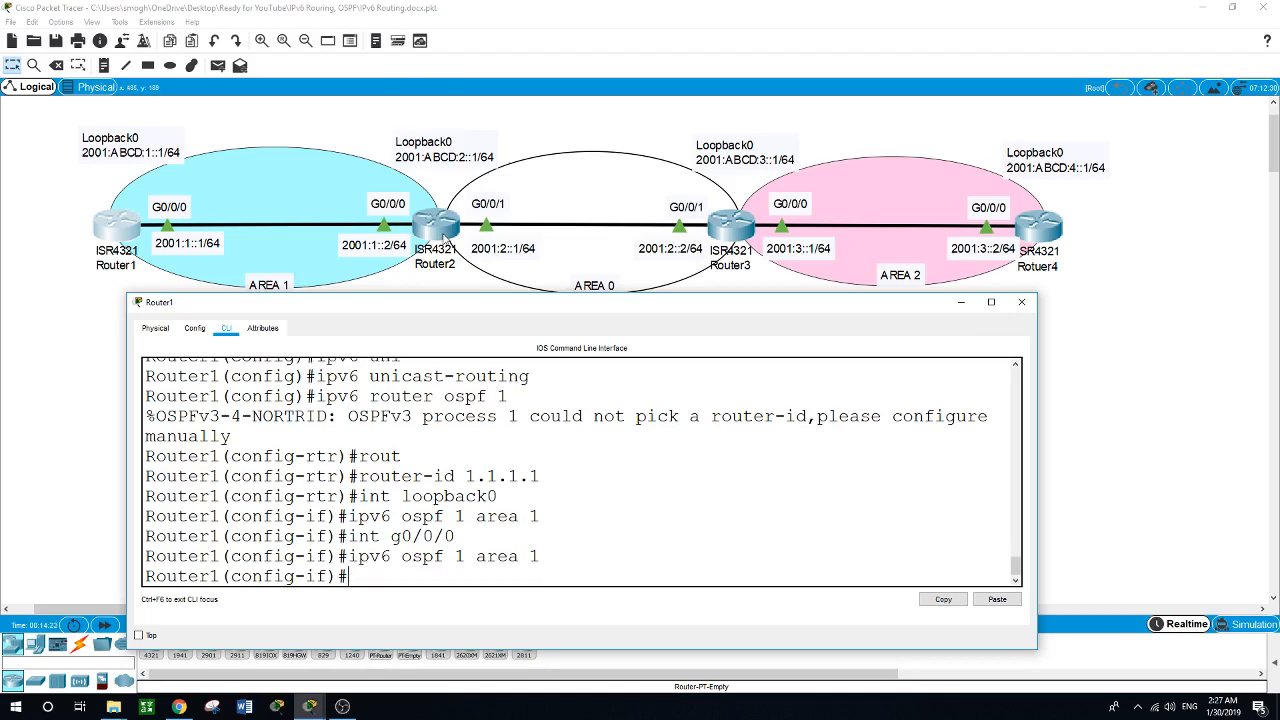
Switch to Router2's command line and create the IPv6 OSPF routing process 1.
click(444, 237)
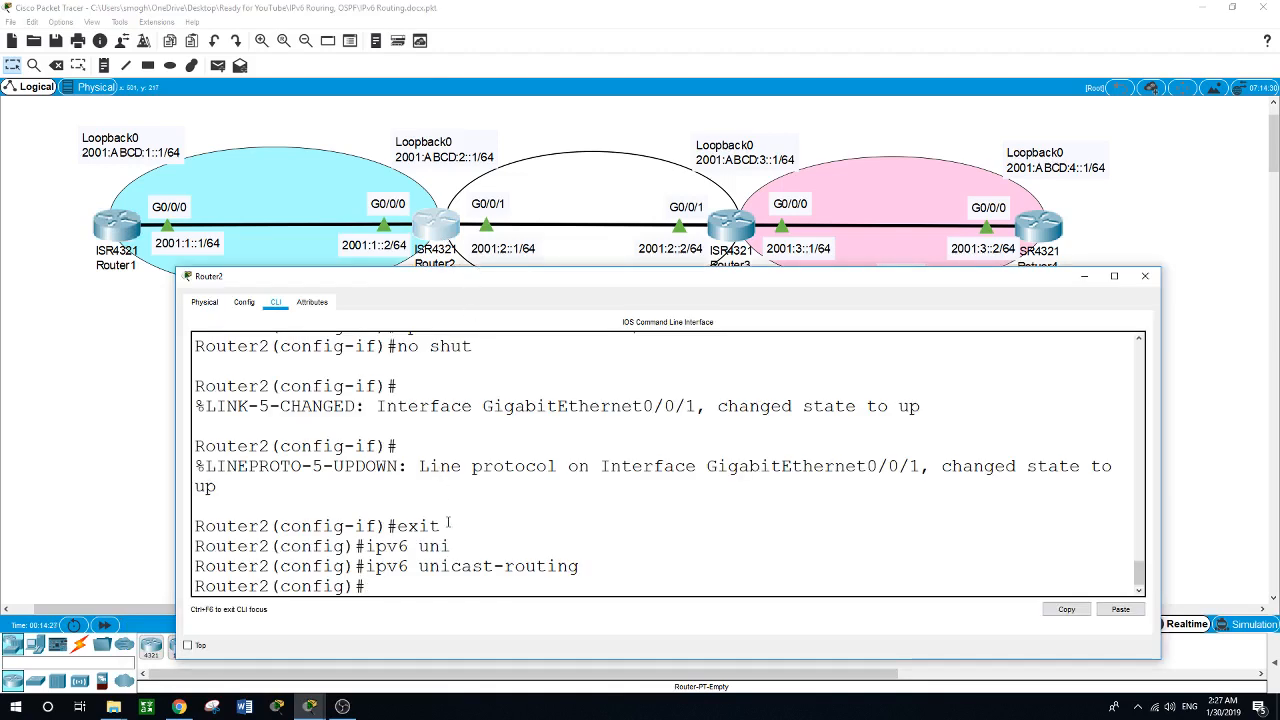
text(ipv6)
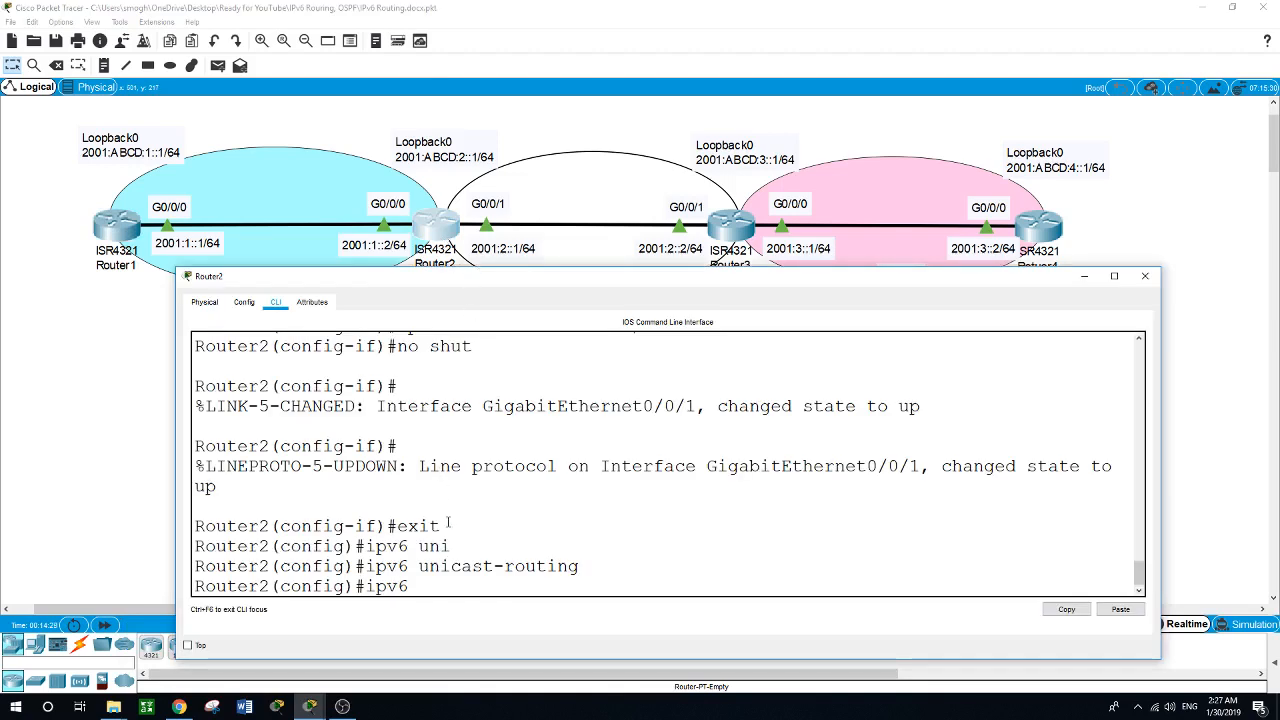
text( router osp)
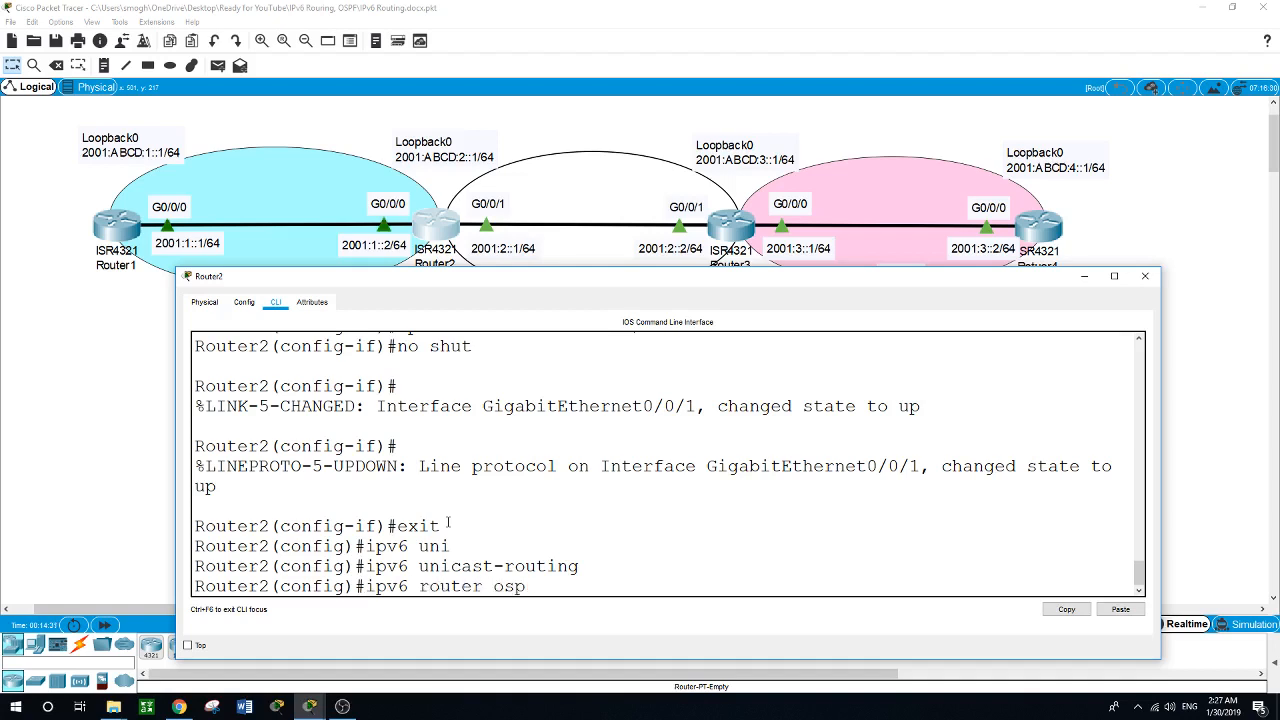
text(f 1)
key(Return)
Set the router ID of Router2's IPv6 OSPF process to 2.2.2.2.
text(router)
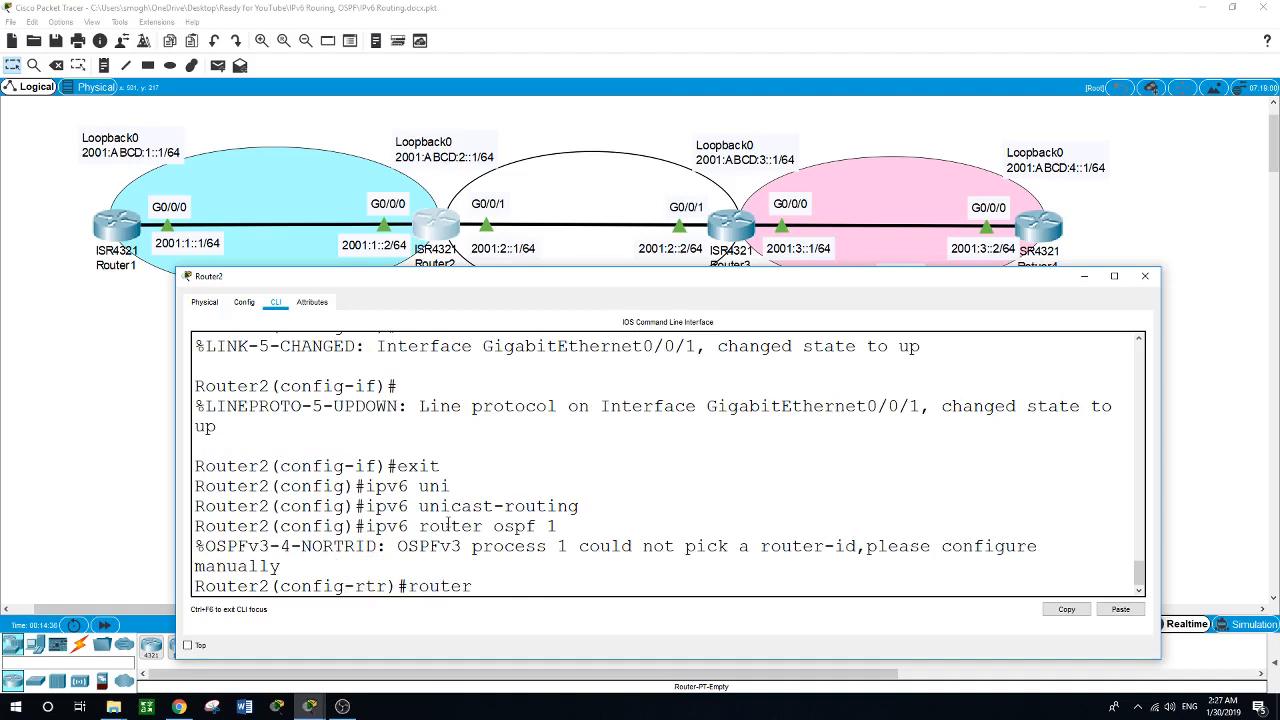
key(Tab)
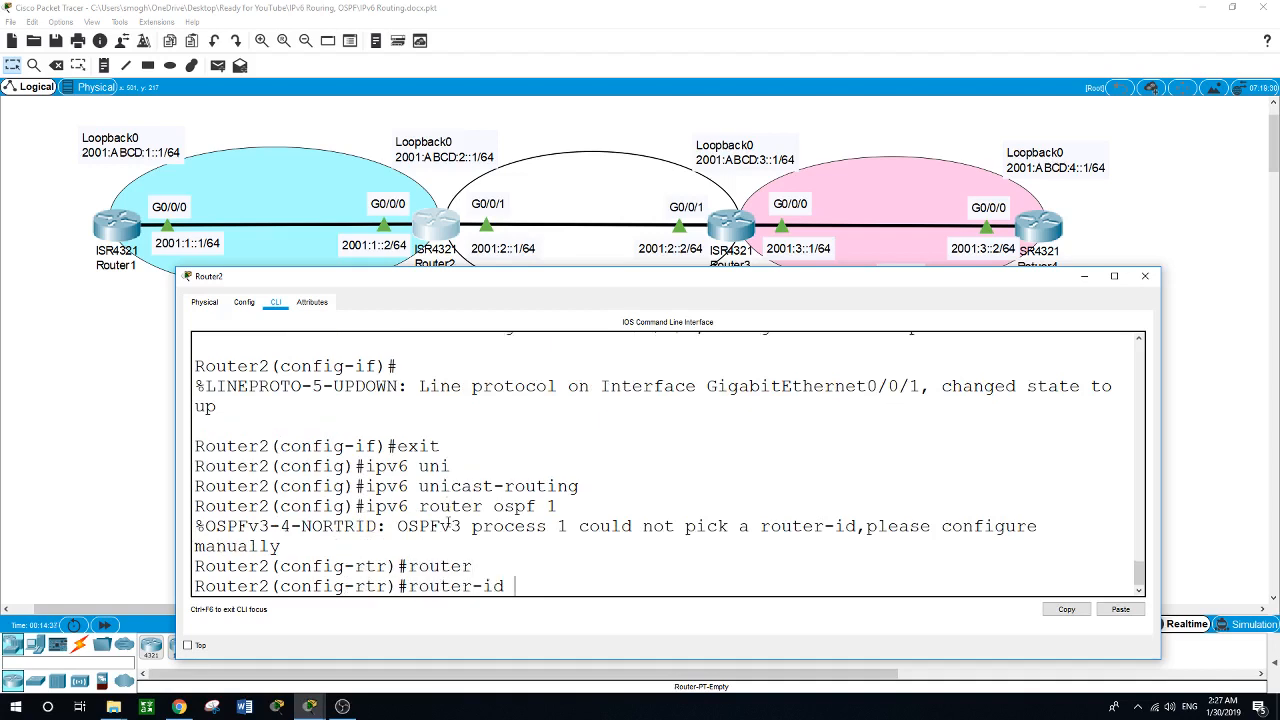
text(2.2.2.2)
key(Return)
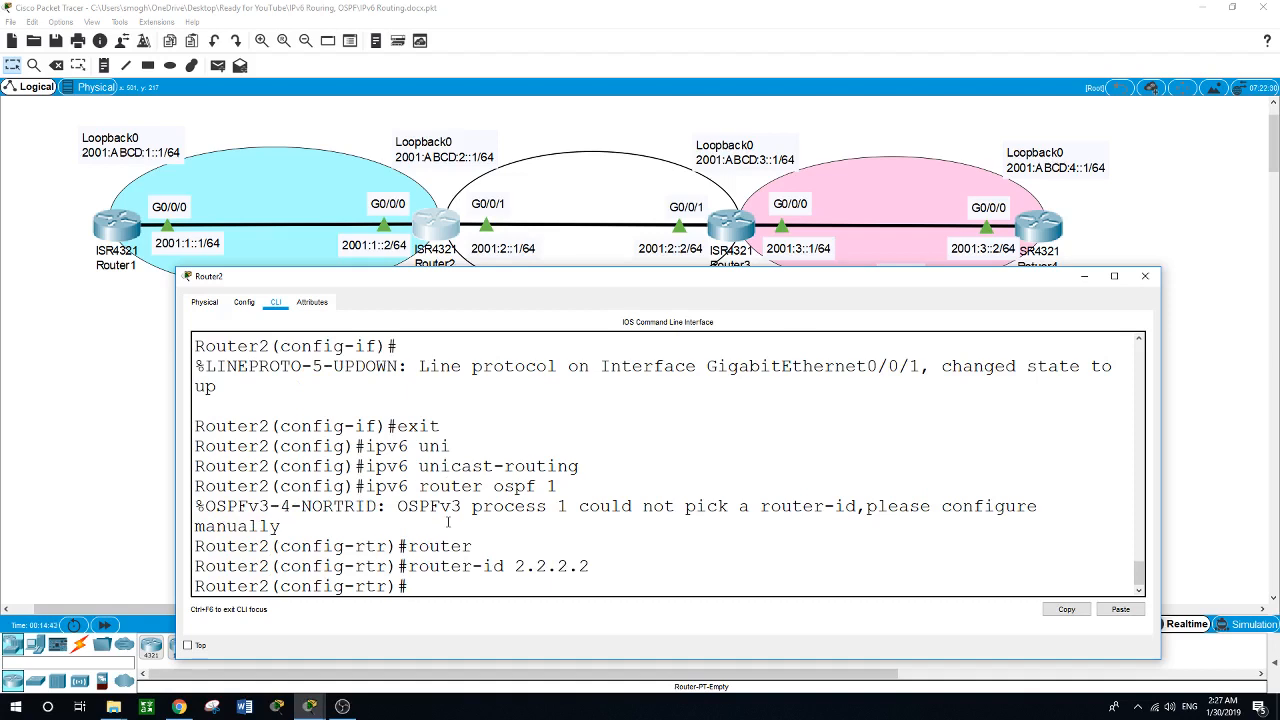
Enable IPv6 OSPF process 1 in area 1 on Router2's Loopback0, moving the router window clear of the topology's area labels.
text(int loopback0)
key(Return)
text(ipv)
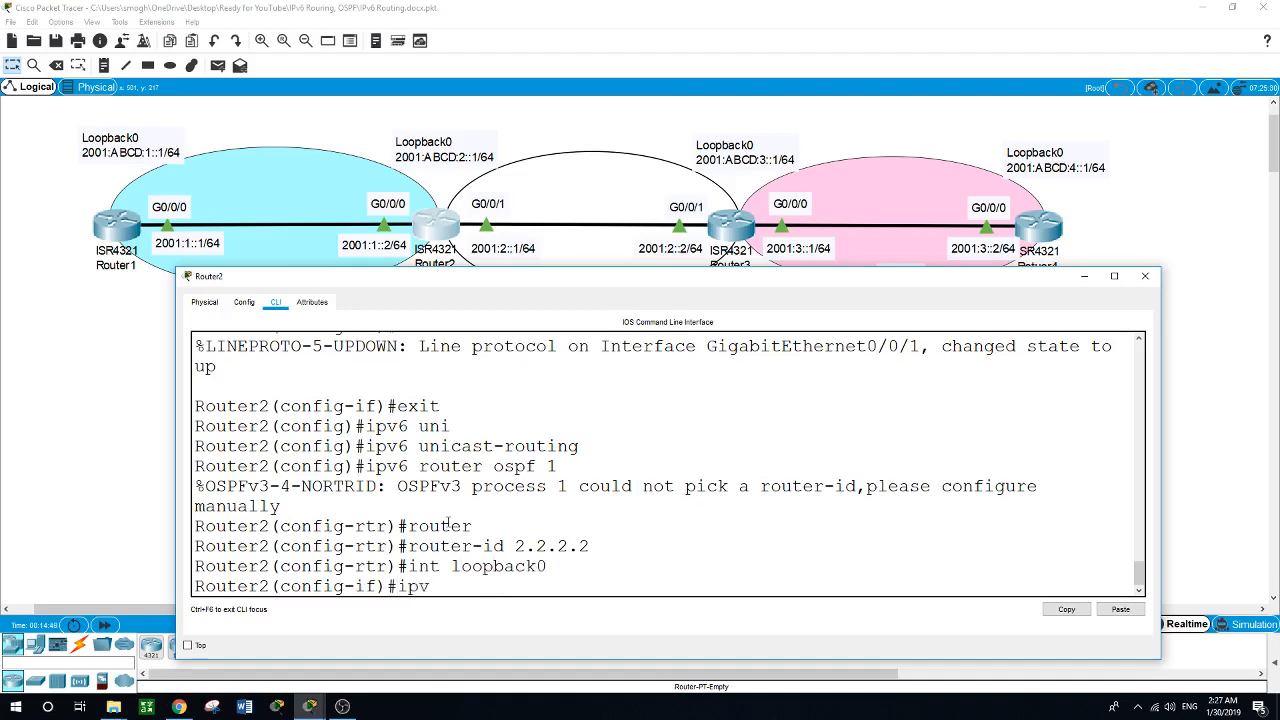
text(6 ospf 1 area)
drag(504, 285, 499, 286)
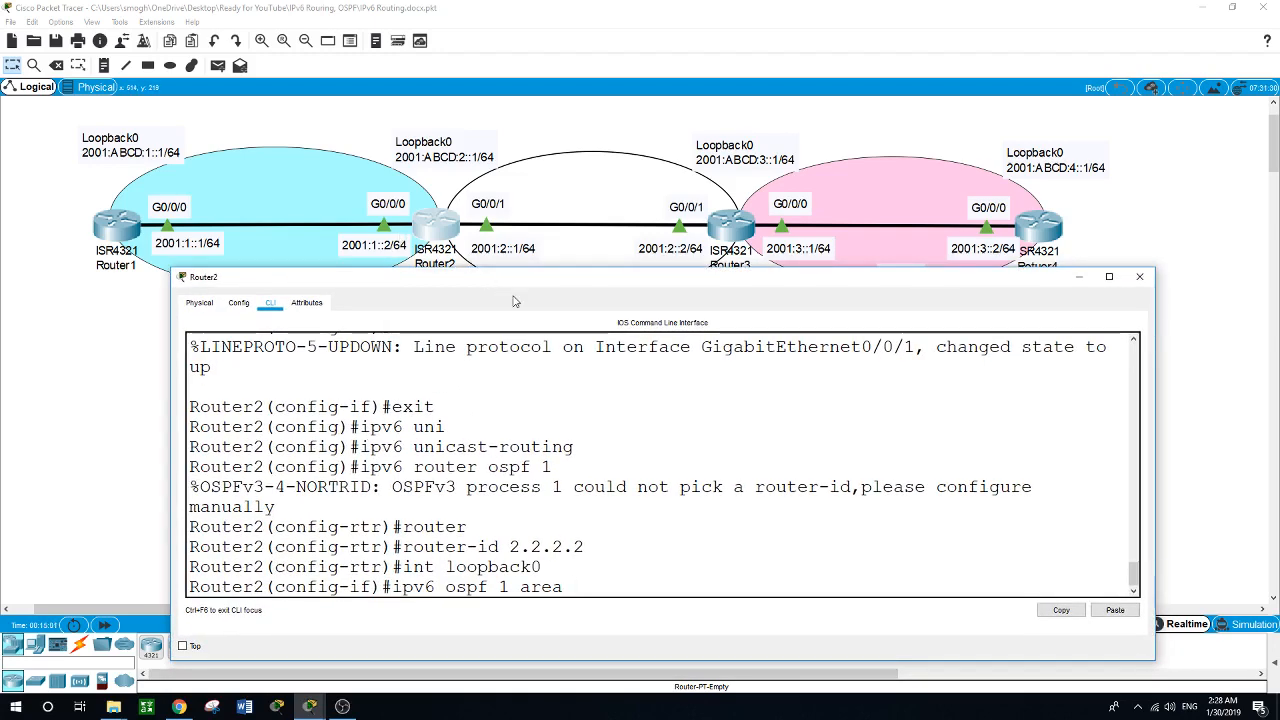
drag(517, 297, 496, 319)
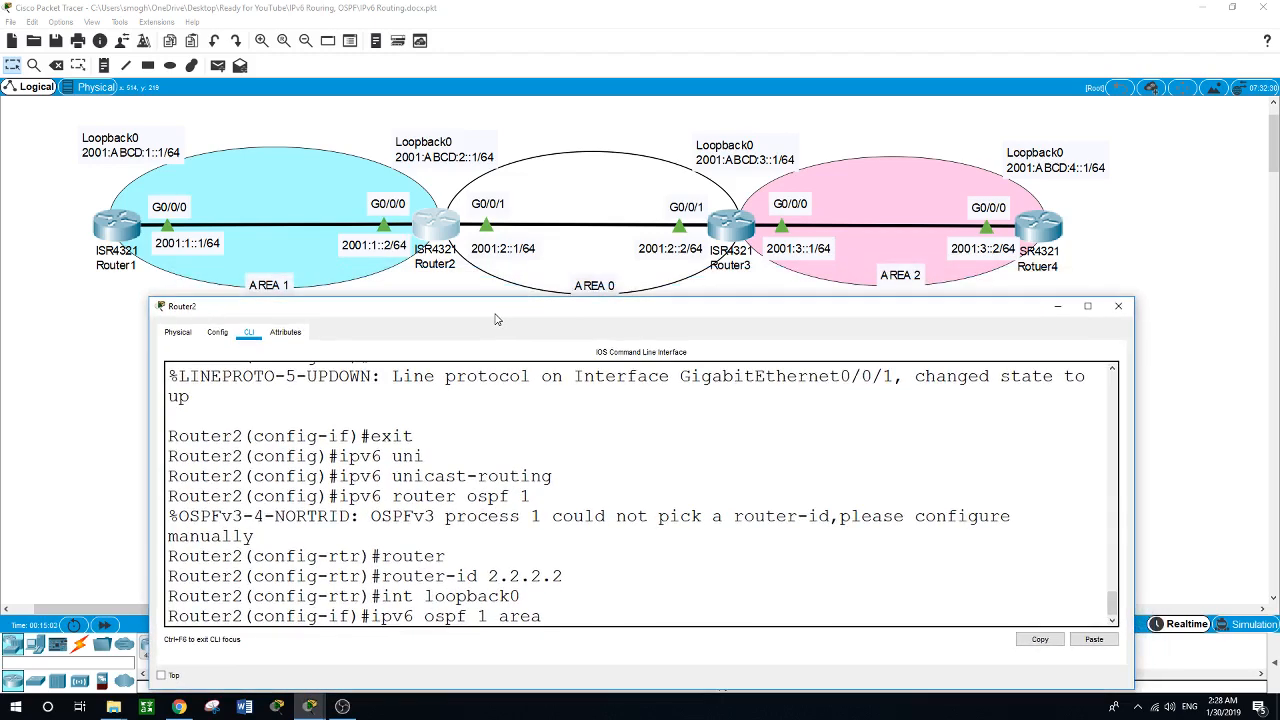
text(1)
key(Return)
Enable IPv6 OSPF process 1 in area 1 on Router2's g0/0/0 interface.
text(int)
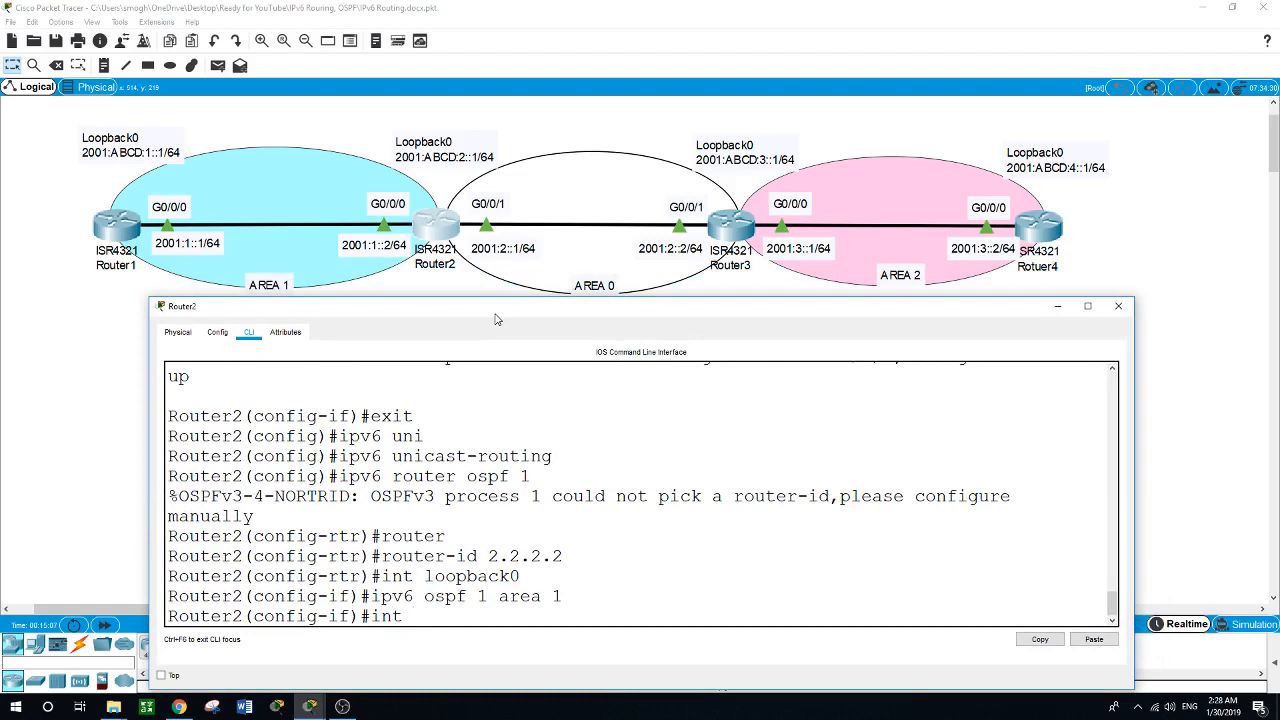
text( g0/0/0)
key(Return)
text(i)
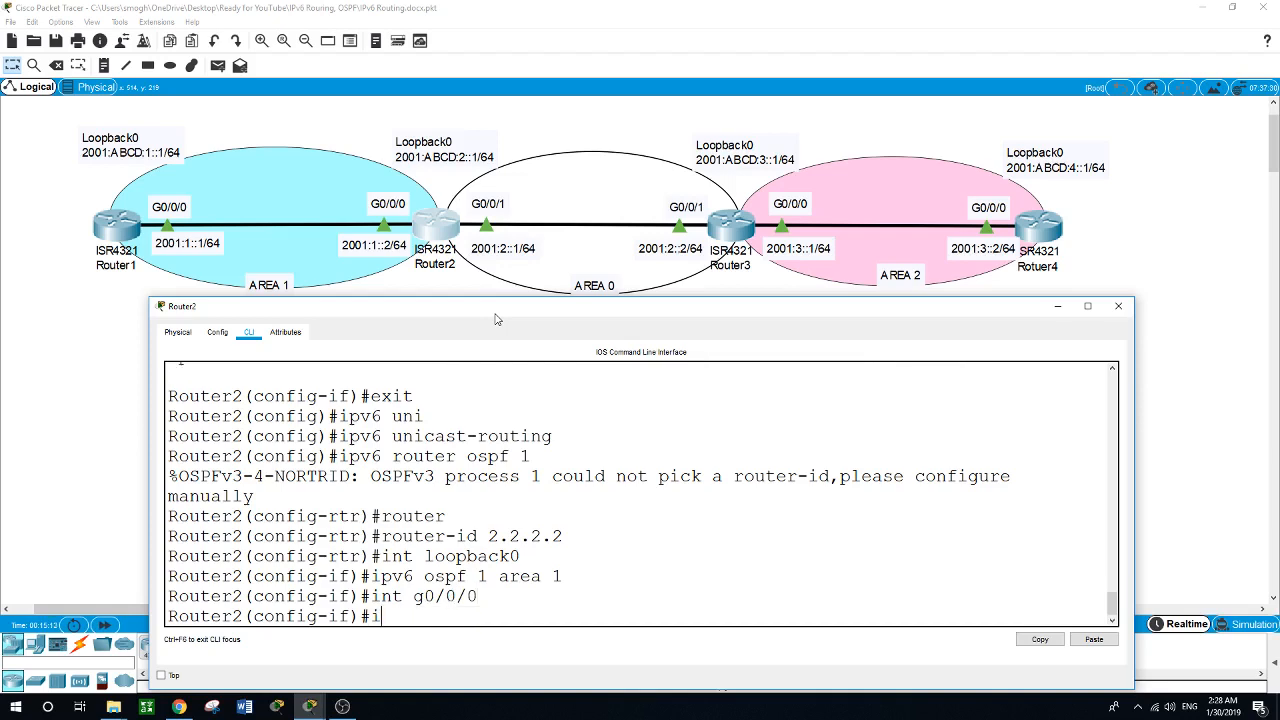
text(pv6 ospf 1 area 1)
key(Return)
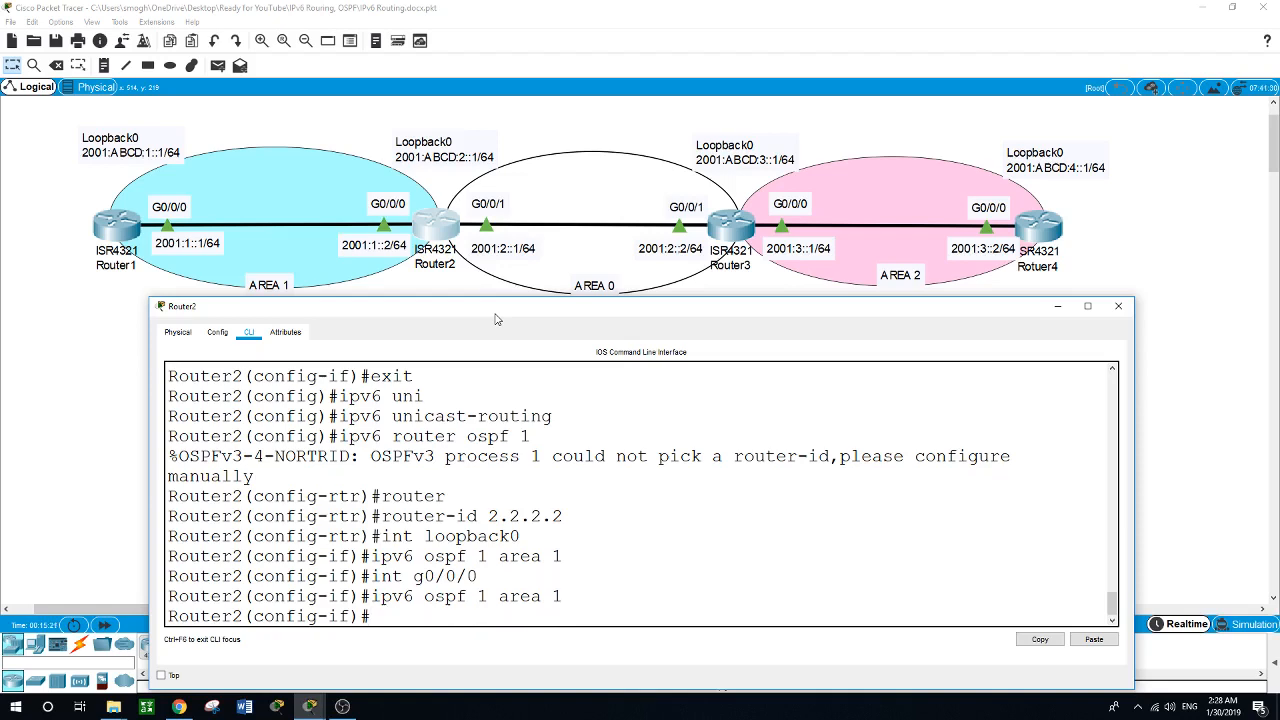
Enable IPv6 OSPF process 1 in area 0 on Router2's g0/0/1 interface.
text(int g0/0/1)
key(Return)
text(ipv)
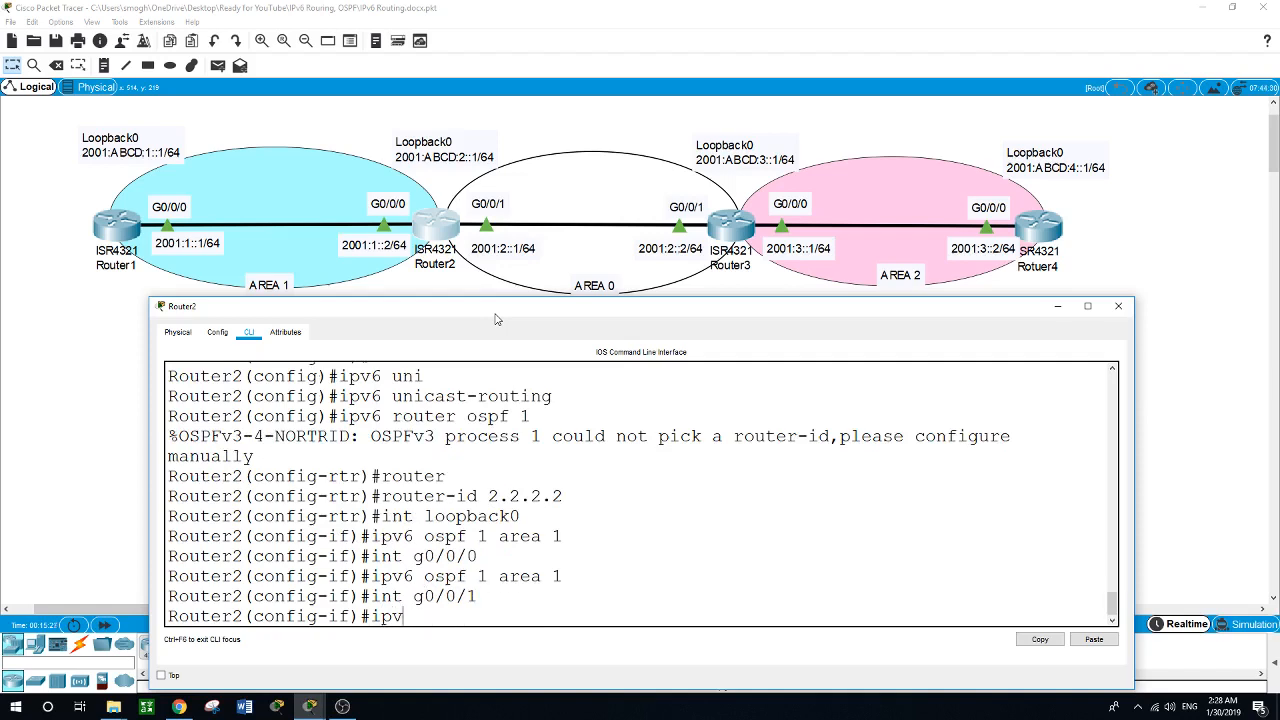
text(6 ospf 1 area 0)
key(Return)
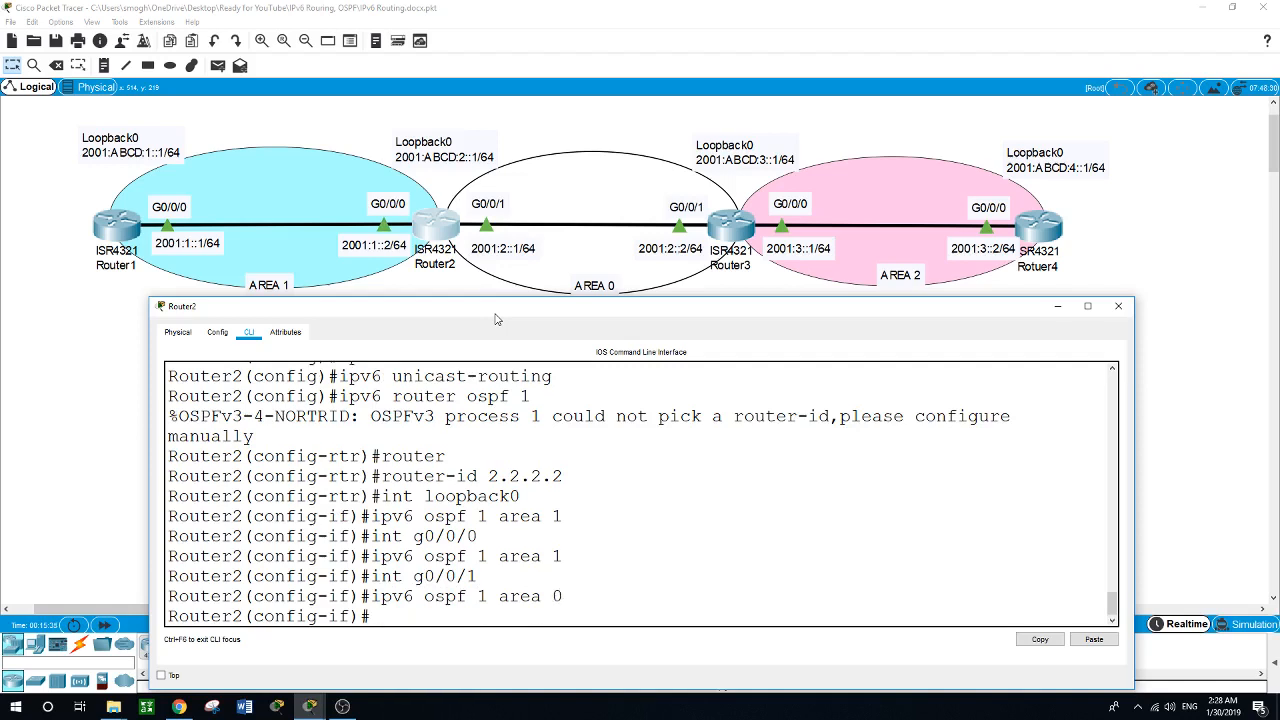
Leave interface and global configuration on Router2 to return to privileged EXEC mode.
text(exit)
key(Return)
key(Return)
text(exit)
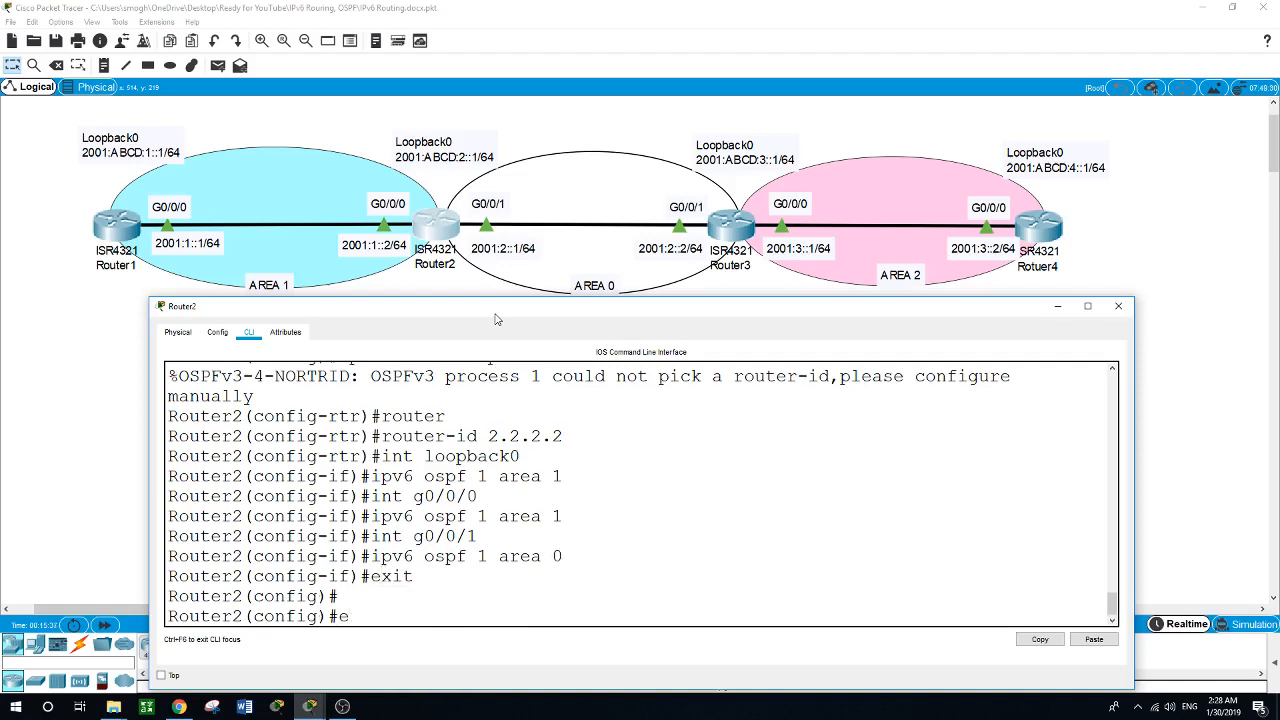
key(Return)
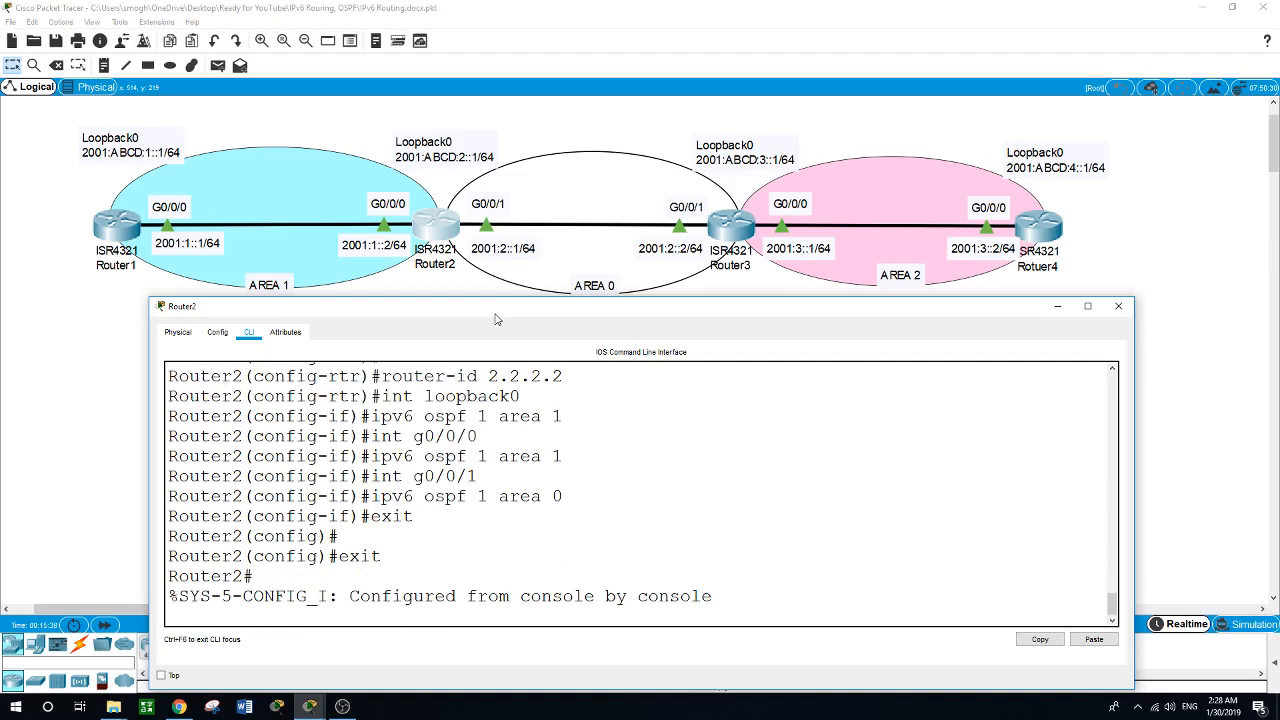
key(Return)
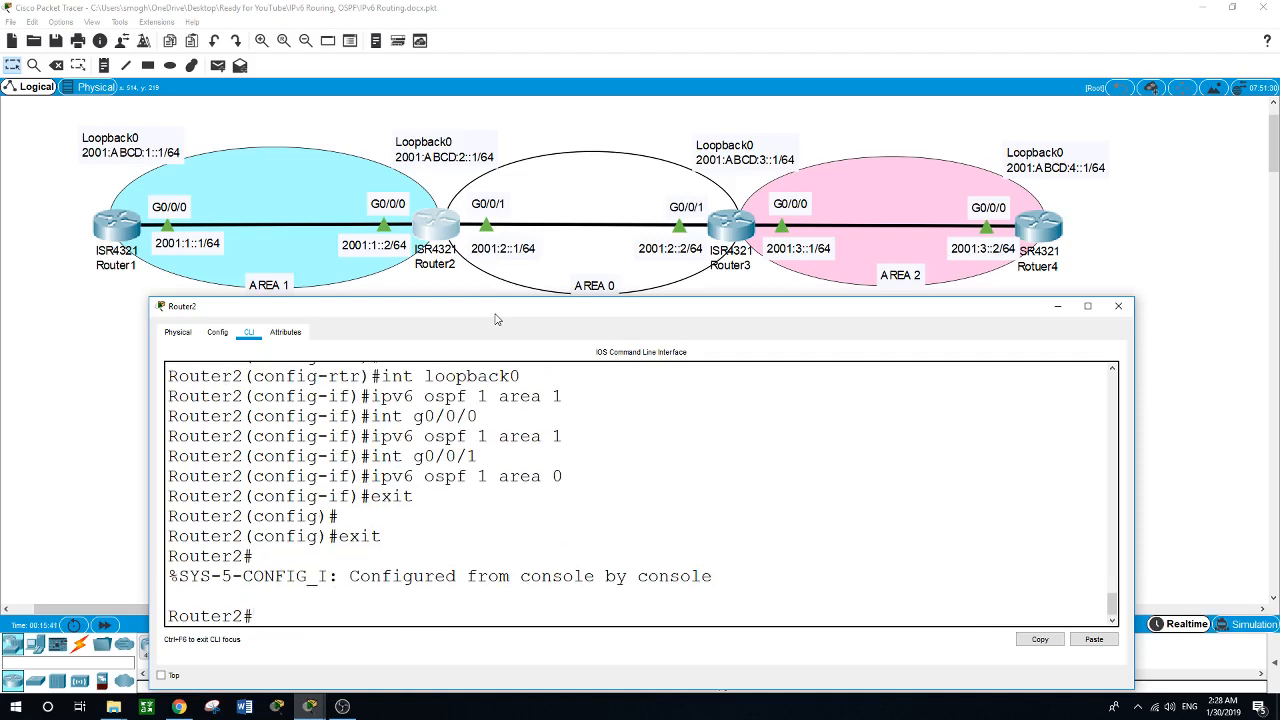
Ping Router1's loopback address 2001:ABCD:1::1 over IPv6 from Router2.
text(ping ipv6 2001:ABCD:)
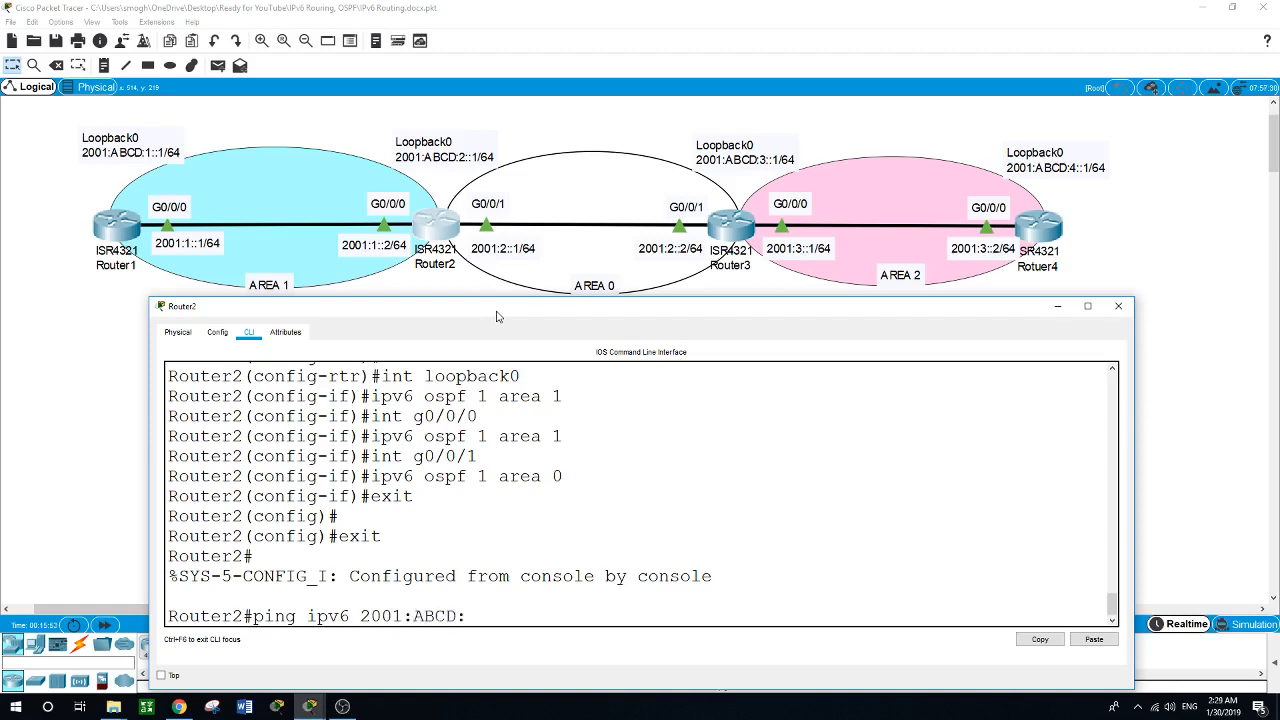
text(1::1)
key(Return)
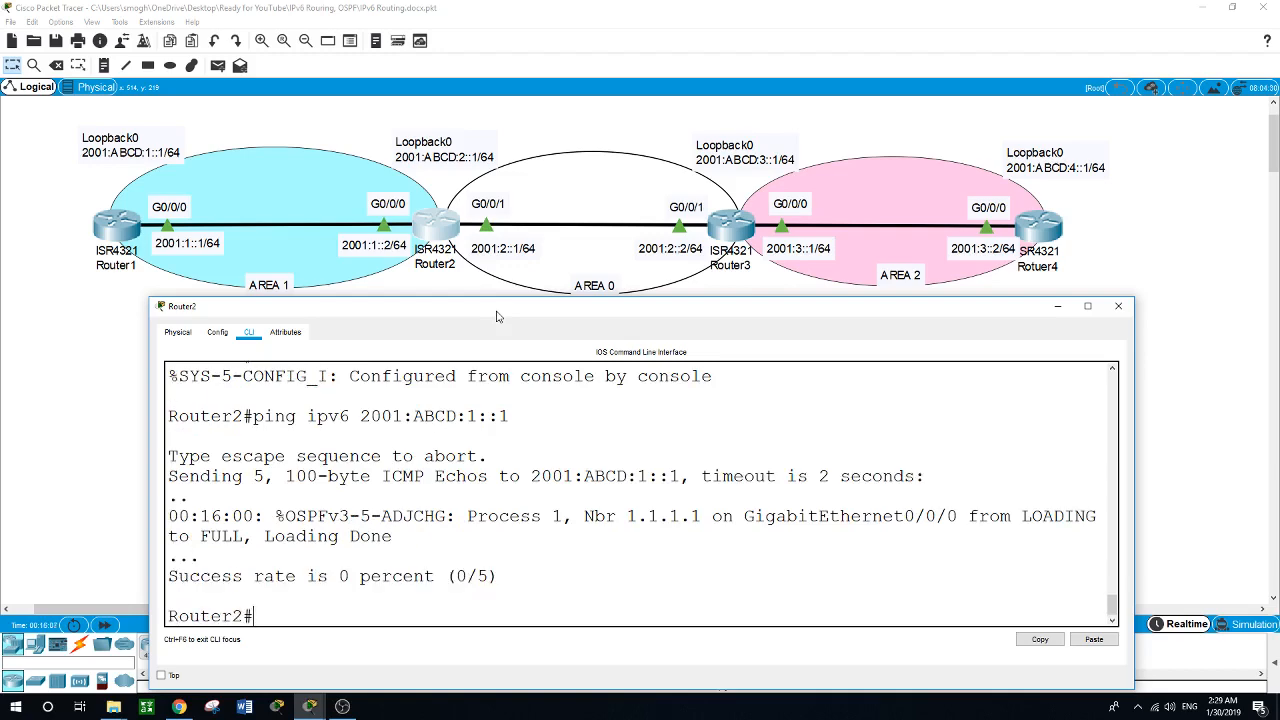
Repeat the IPv6 ping from Router2 to 2001:ABCD:1::1 three more times.
key(Up)
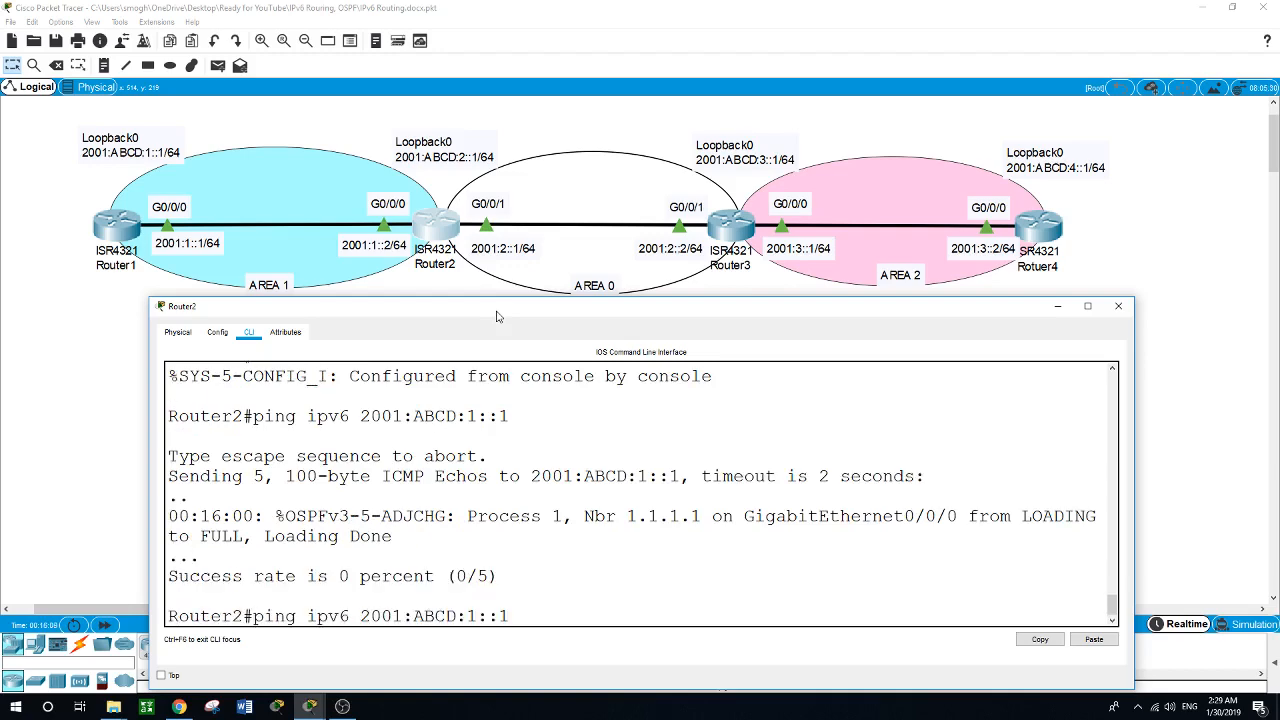
key(Return)
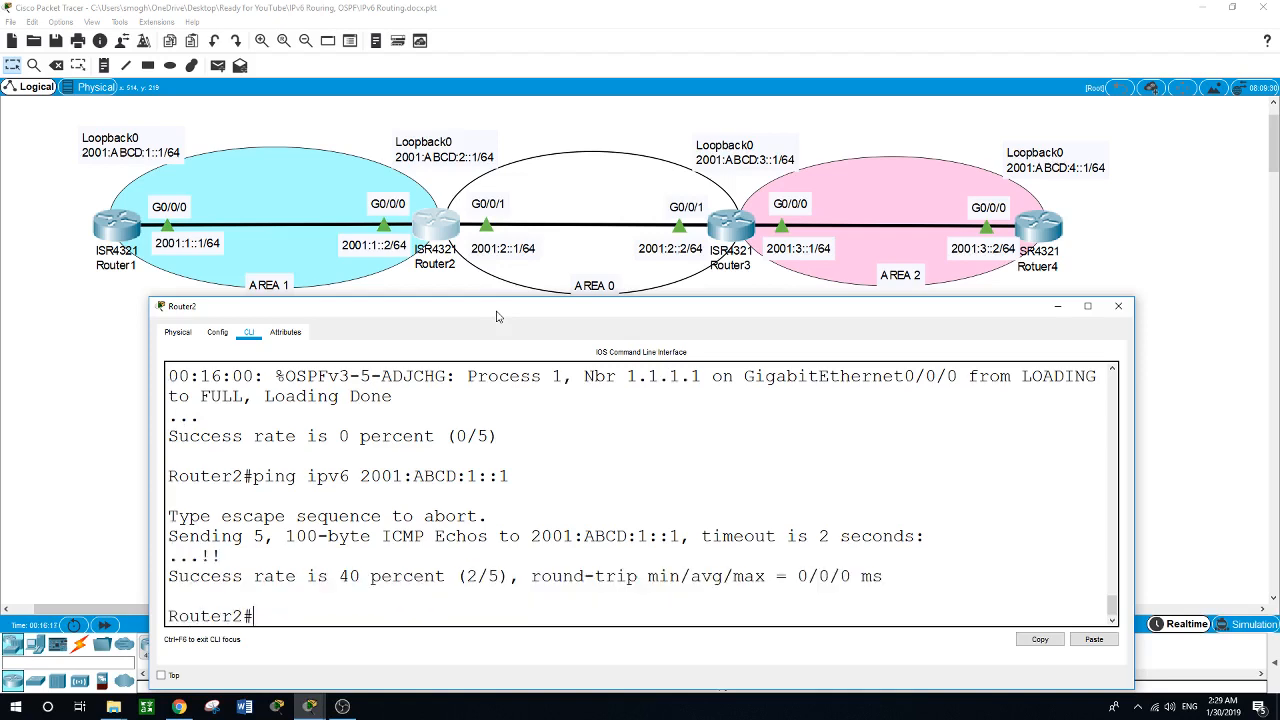
key(Up)
key(Return)
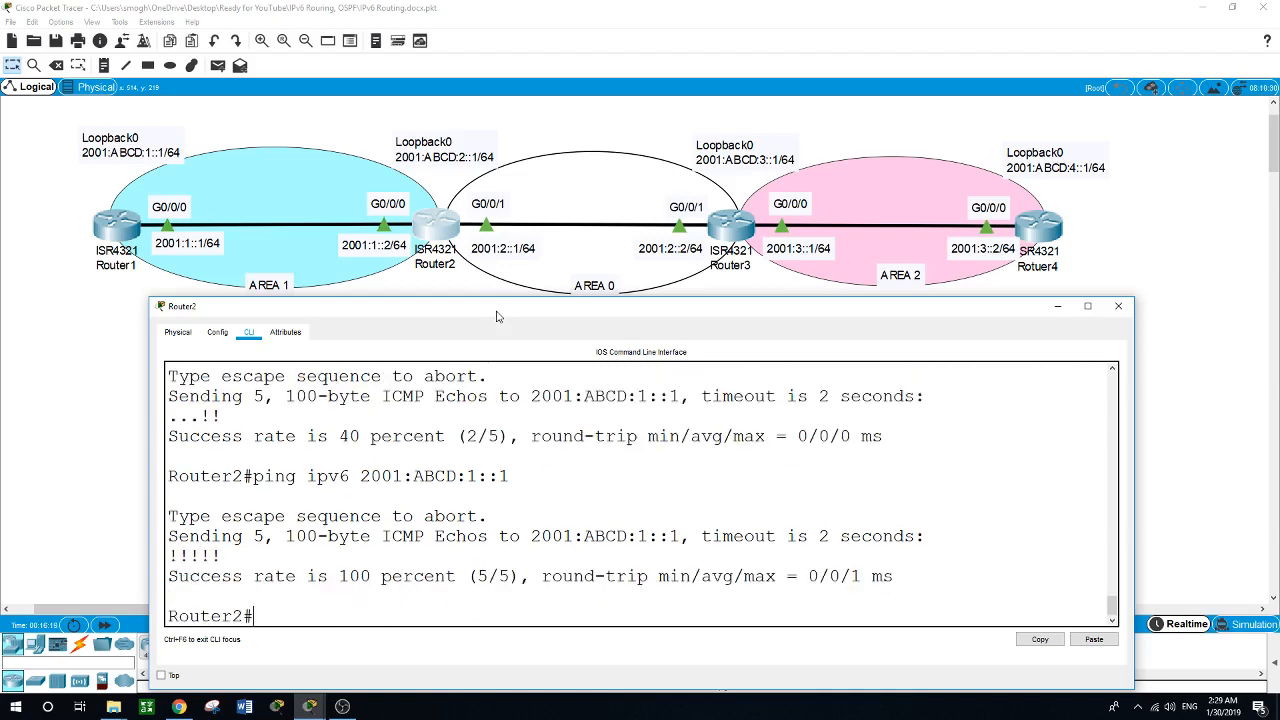
key(Up)
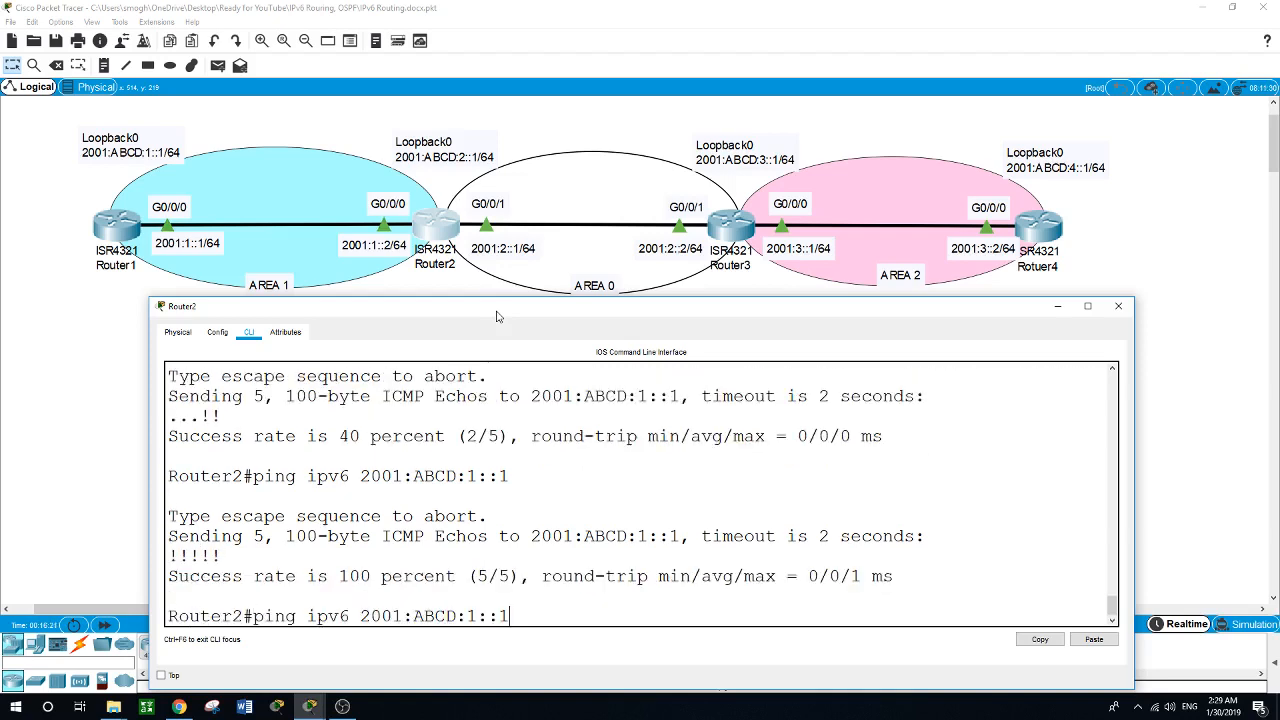
key(Return)
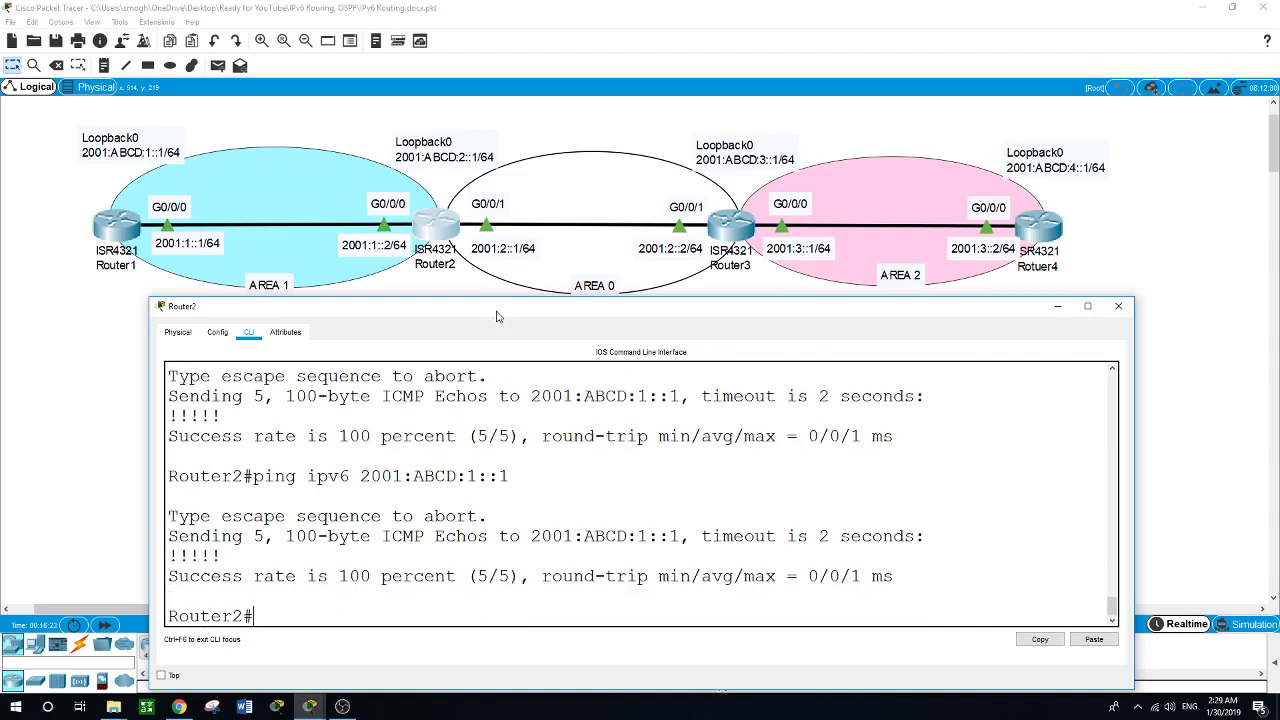
Show Router2's IPv6 OSPF interface details and examine the area, router ID and designated-router entries for Loopback0 and GigabitEthernet0/0/0.
text(p)
key(BackSpace)
text(show ipv6 ospf int)
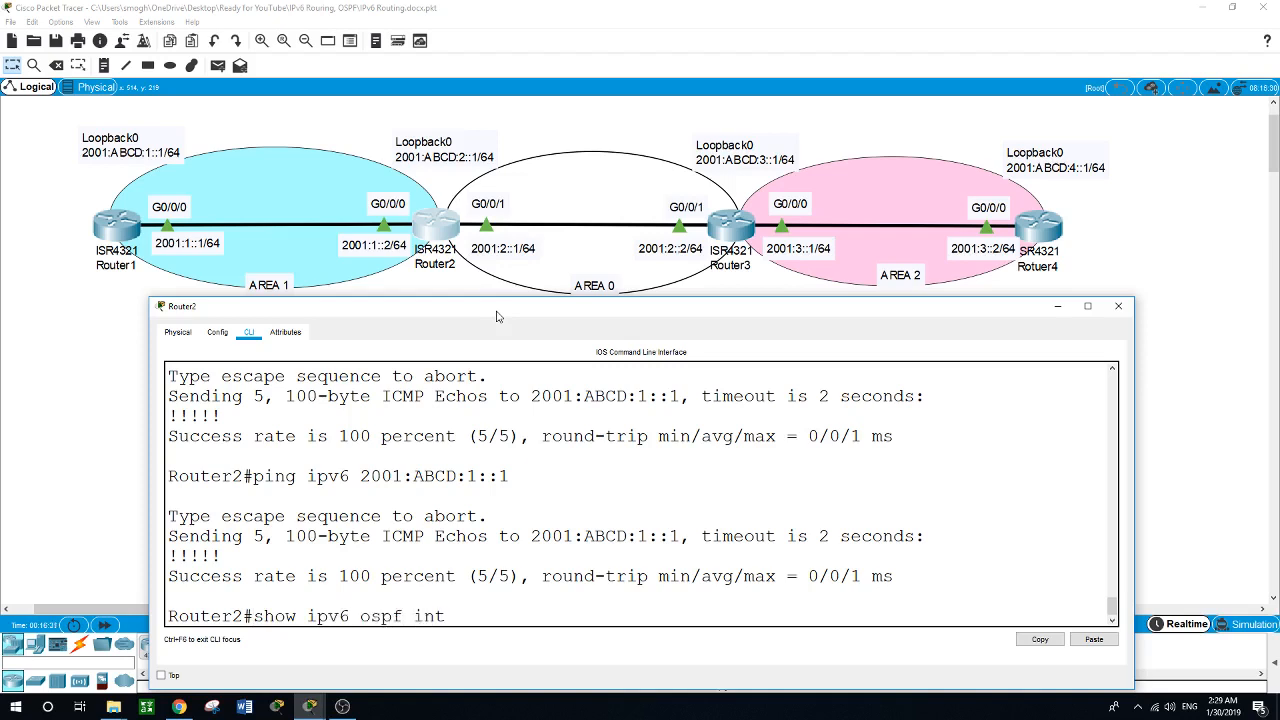
key(Return)
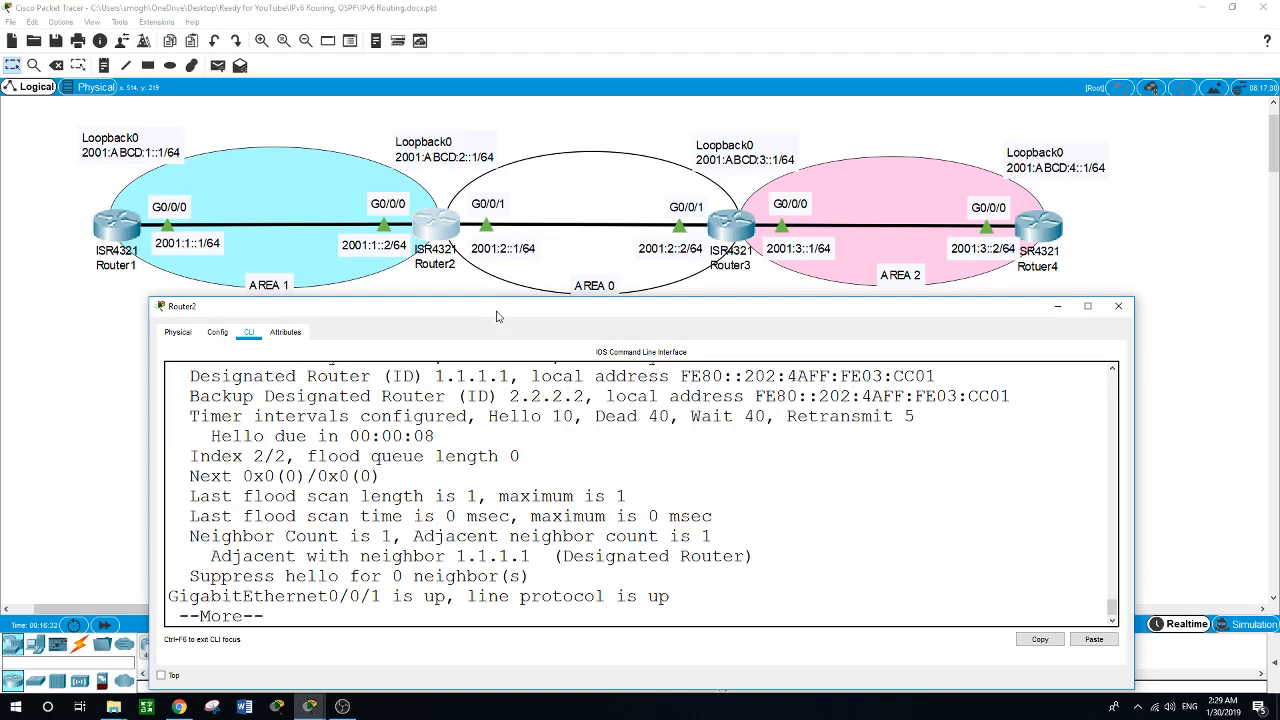
key(space)
scroll(492, 540, up, 5)
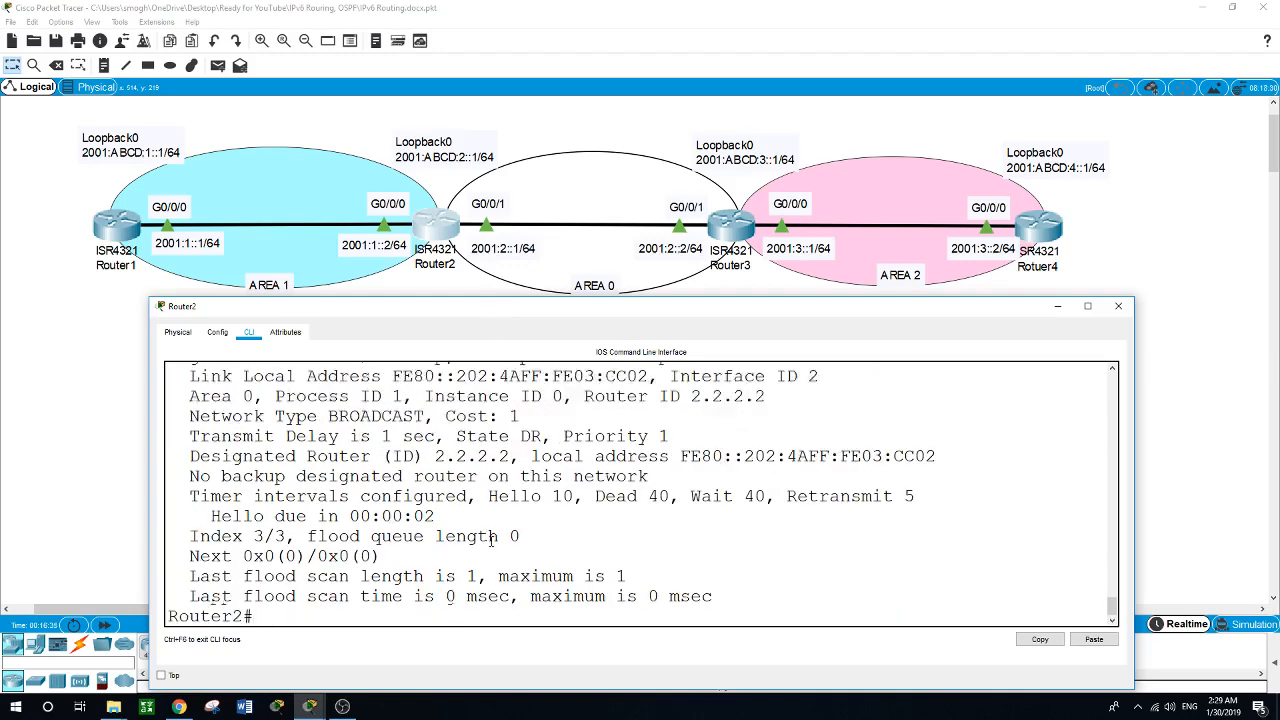
scroll(492, 540, up, 5)
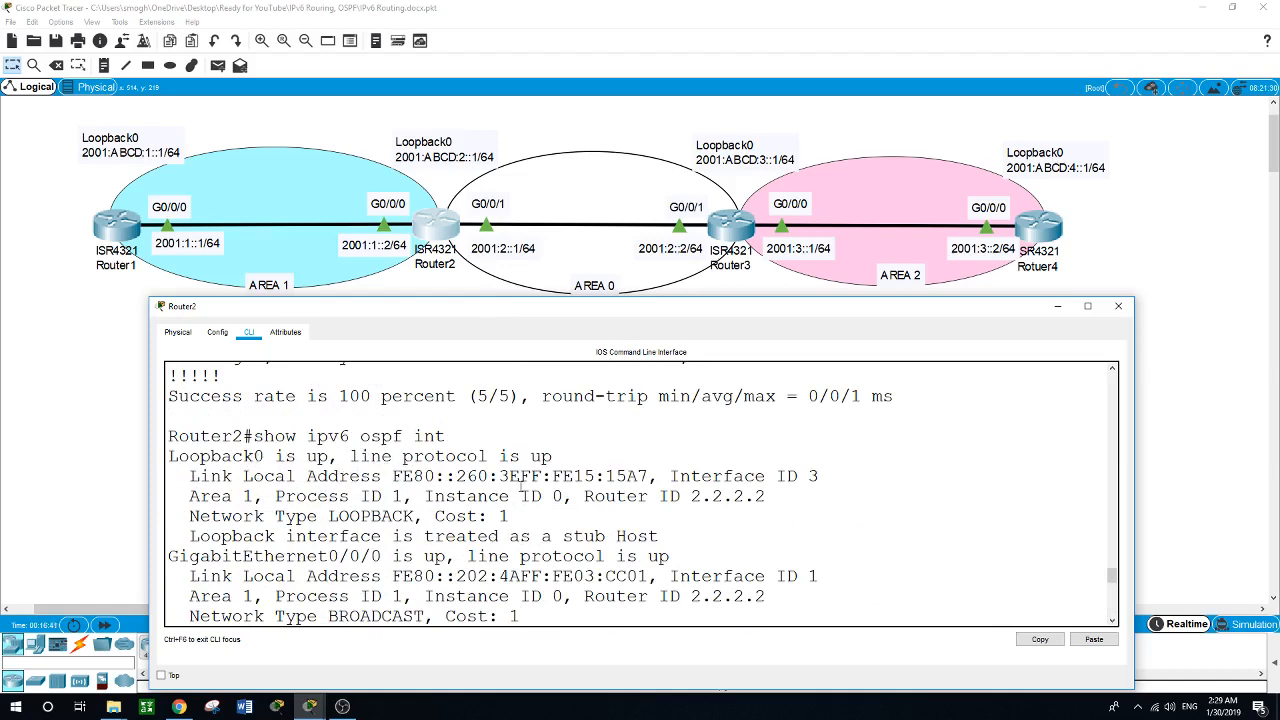
scroll(522, 489, down, 1)
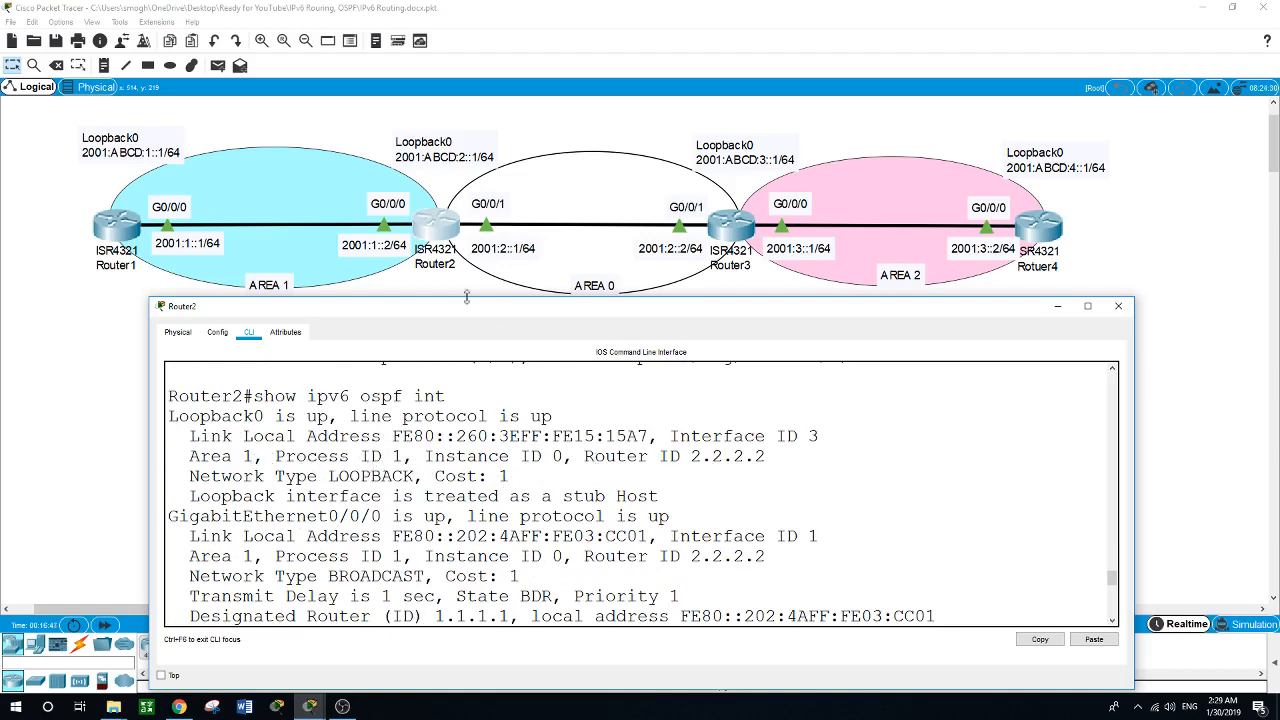
scroll(625, 495, down, 2)
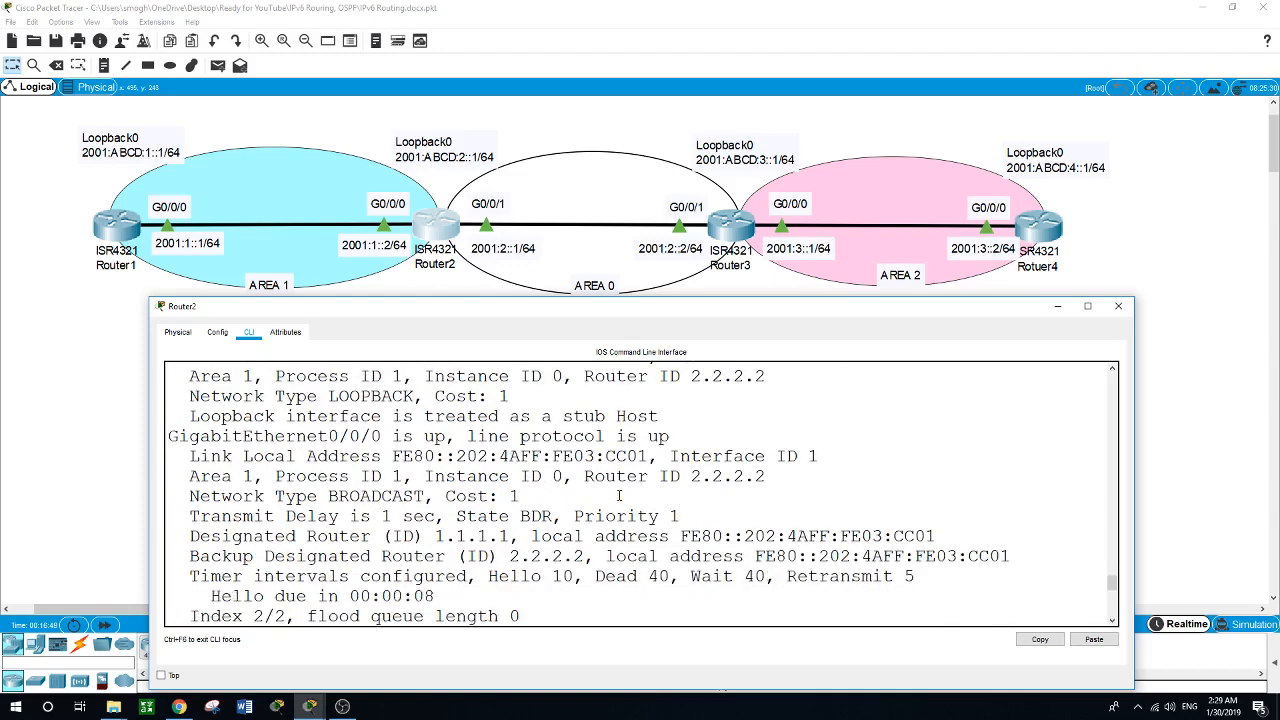
scroll(392, 522, up, 2)
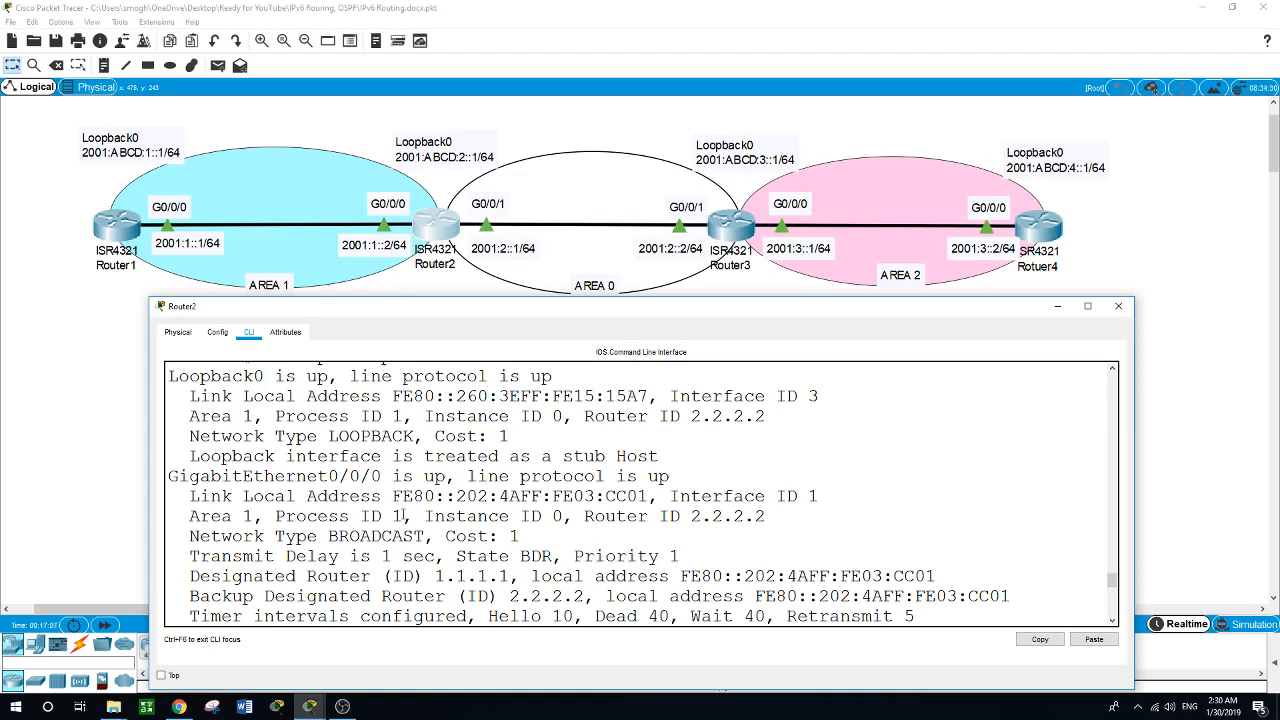
Examine Router2's IPv6 OSPF area, router ID and designated-router entries for GigabitEthernet0/0/0 and GigabitEthernet0/0/1.
drag(254, 516, 190, 516)
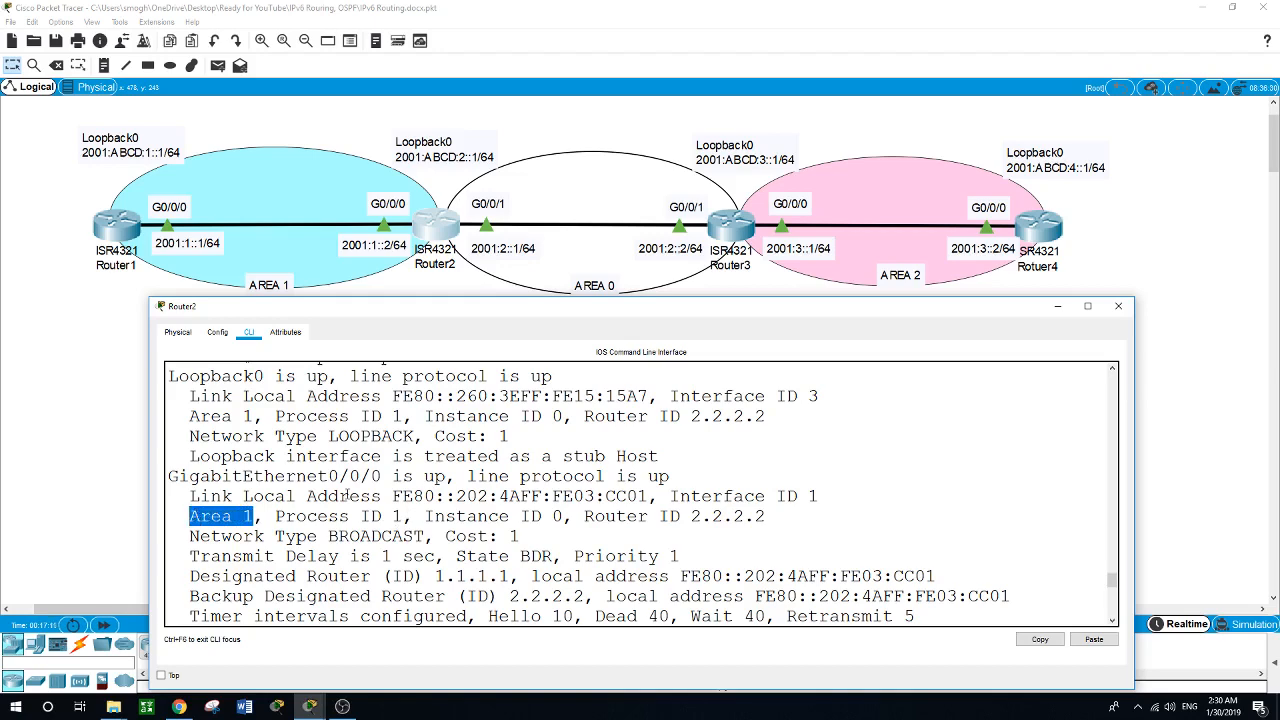
scroll(345, 496, down, 1)
scroll(345, 496, down, 7)
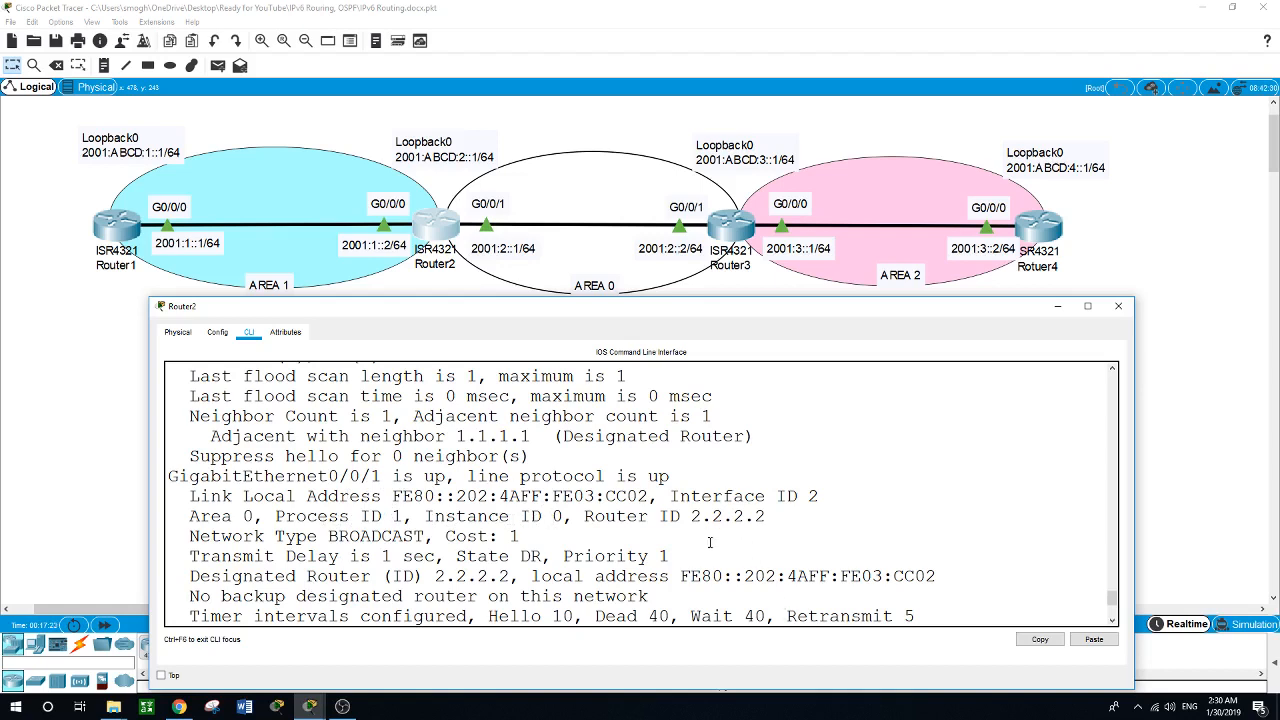
scroll(710, 542, down, 3)
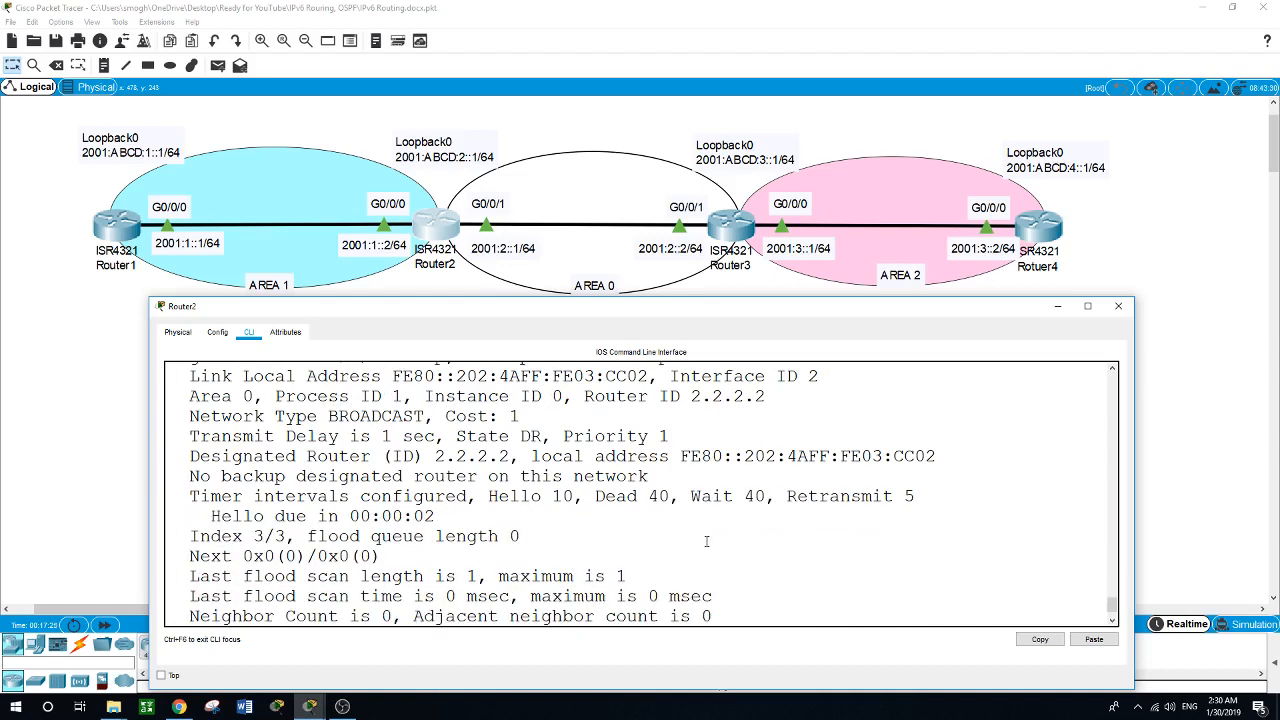
scroll(706, 541, up, 3)
scroll(707, 540, down, 1)
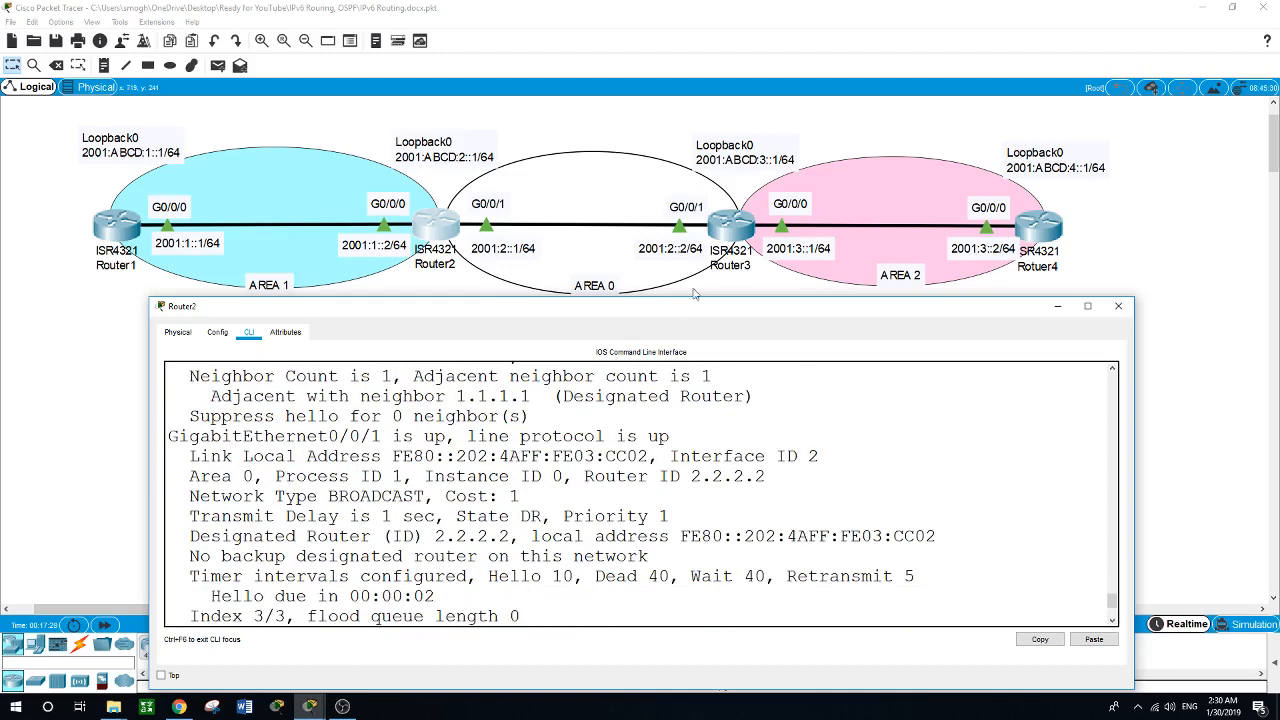
Open Router3's command line and start IPv6 OSPF routing process 1.
click(731, 226)
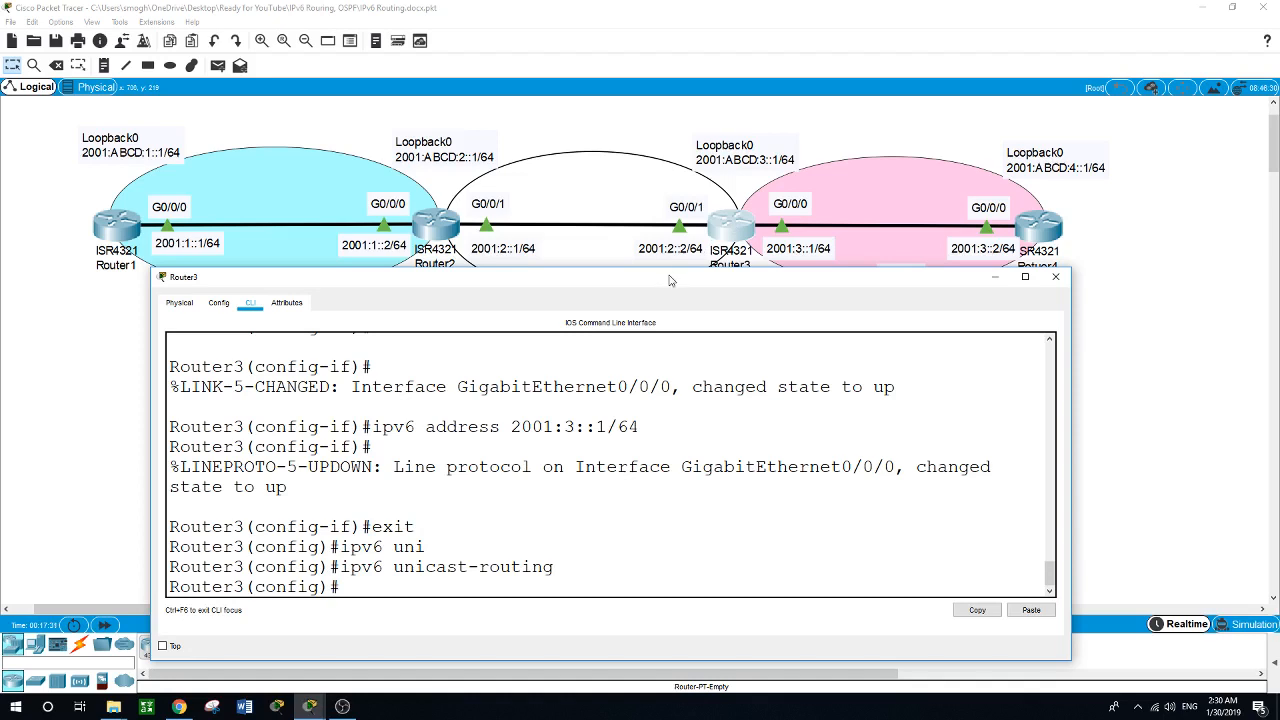
text(ipv6 router ospf 1)
key(Return)
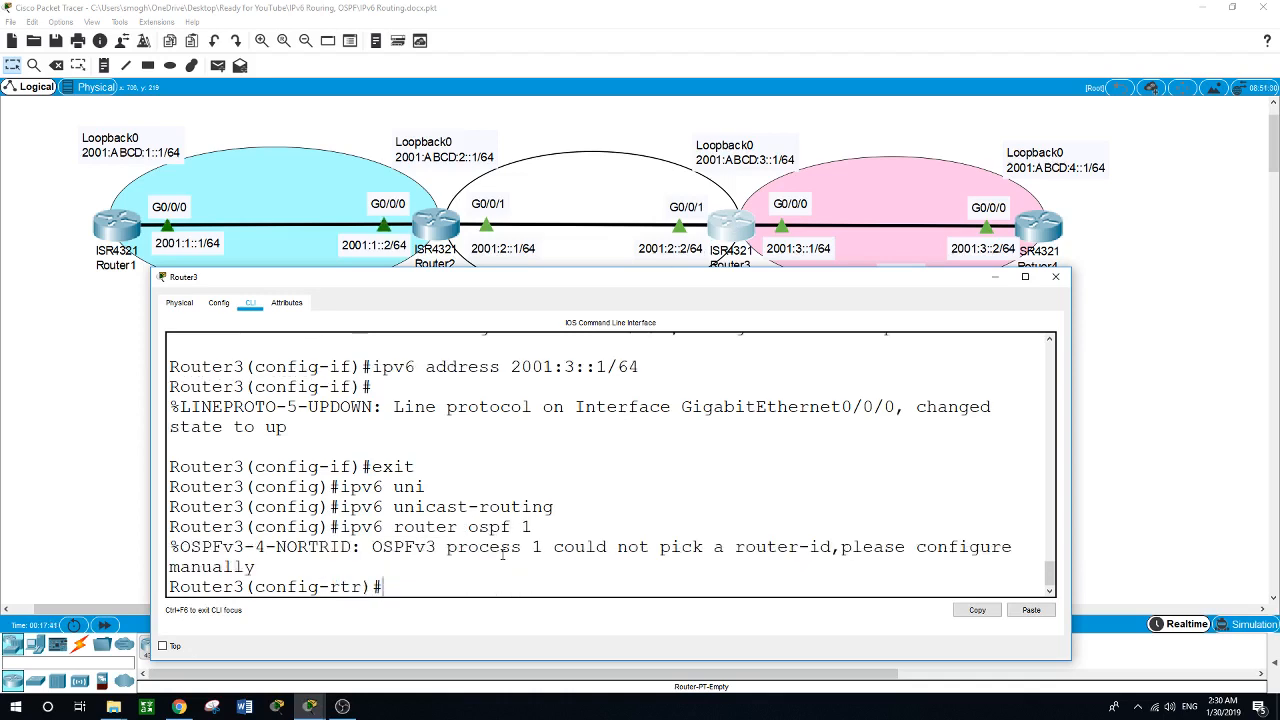
Set Router3's OSPF router ID to 3.3.3.3.
text(router)
key(Tab)
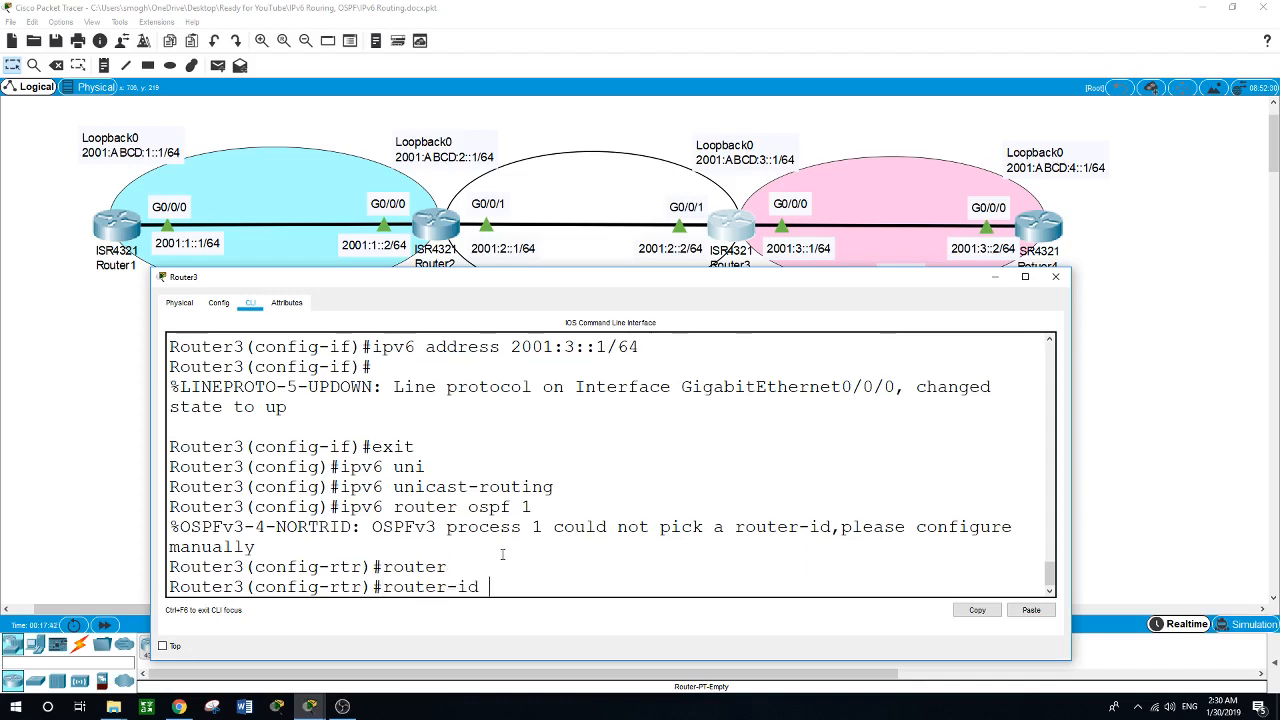
text(3.3.3.3)
key(Return)
Add Router3's Loopback0 interface to IPv6 OSPF process 1 in area 0.
text(int)
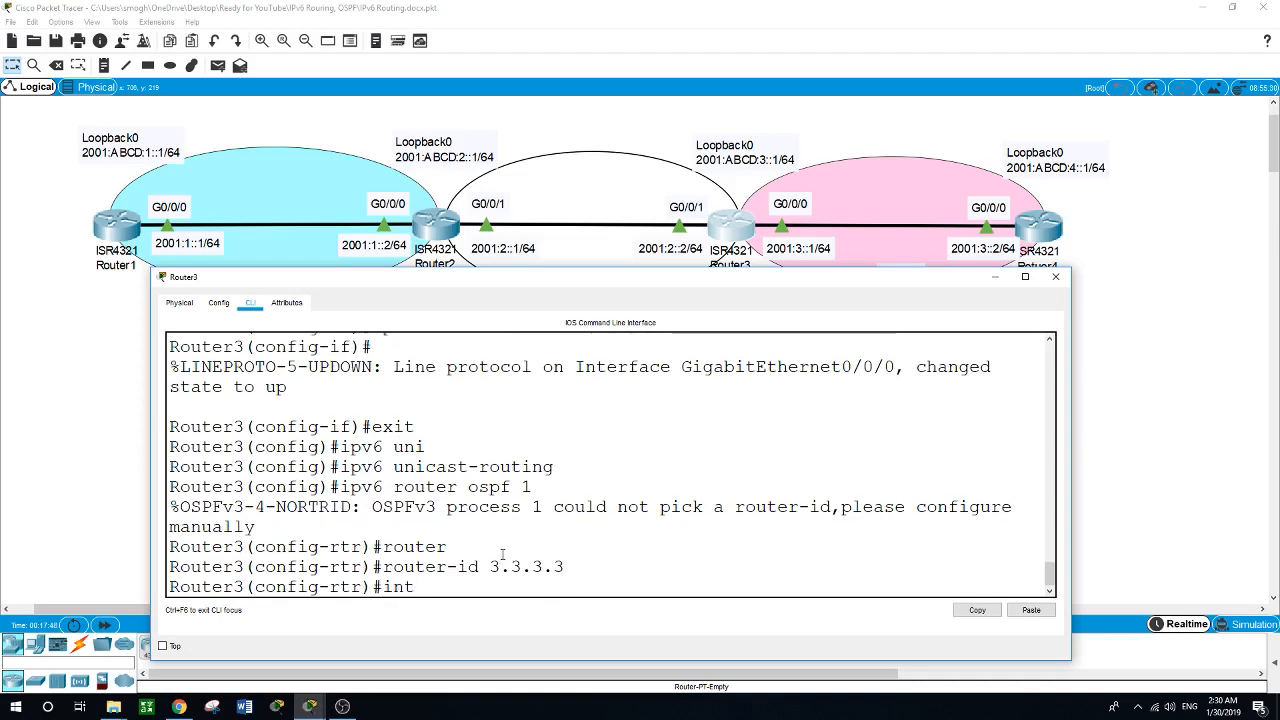
text( loopback0)
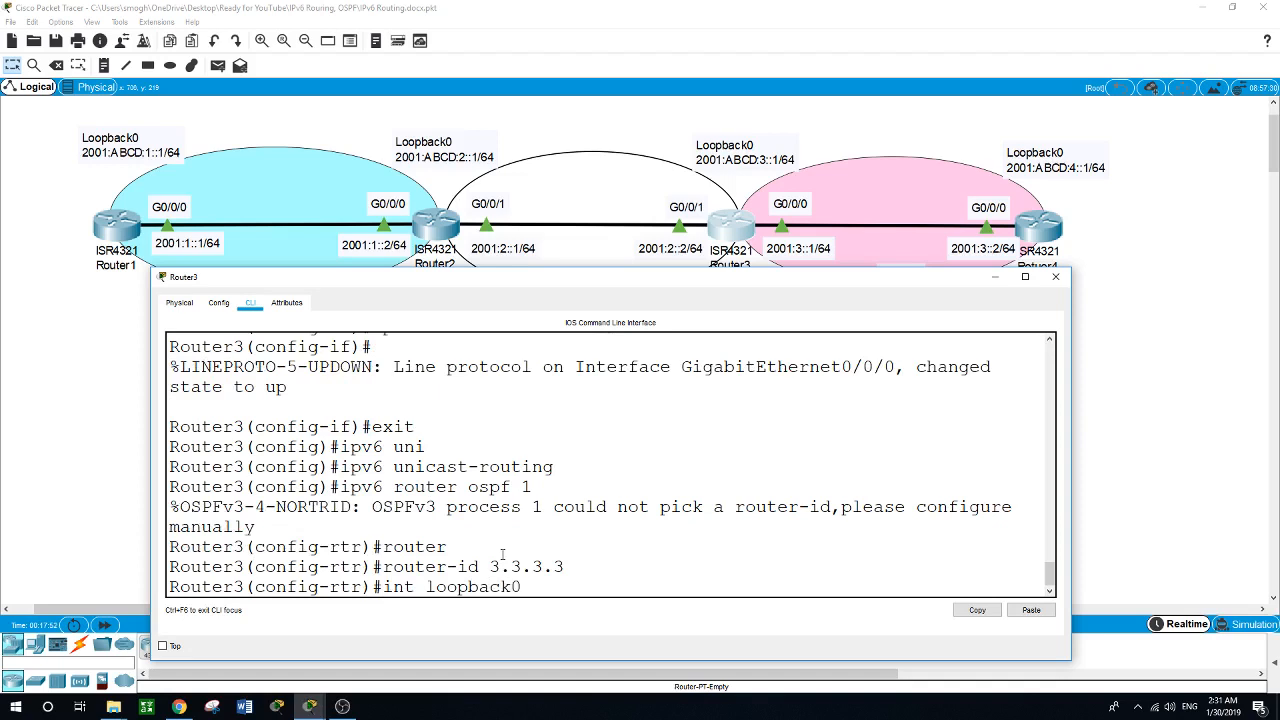
key(Return)
text(ipv6 ospf)
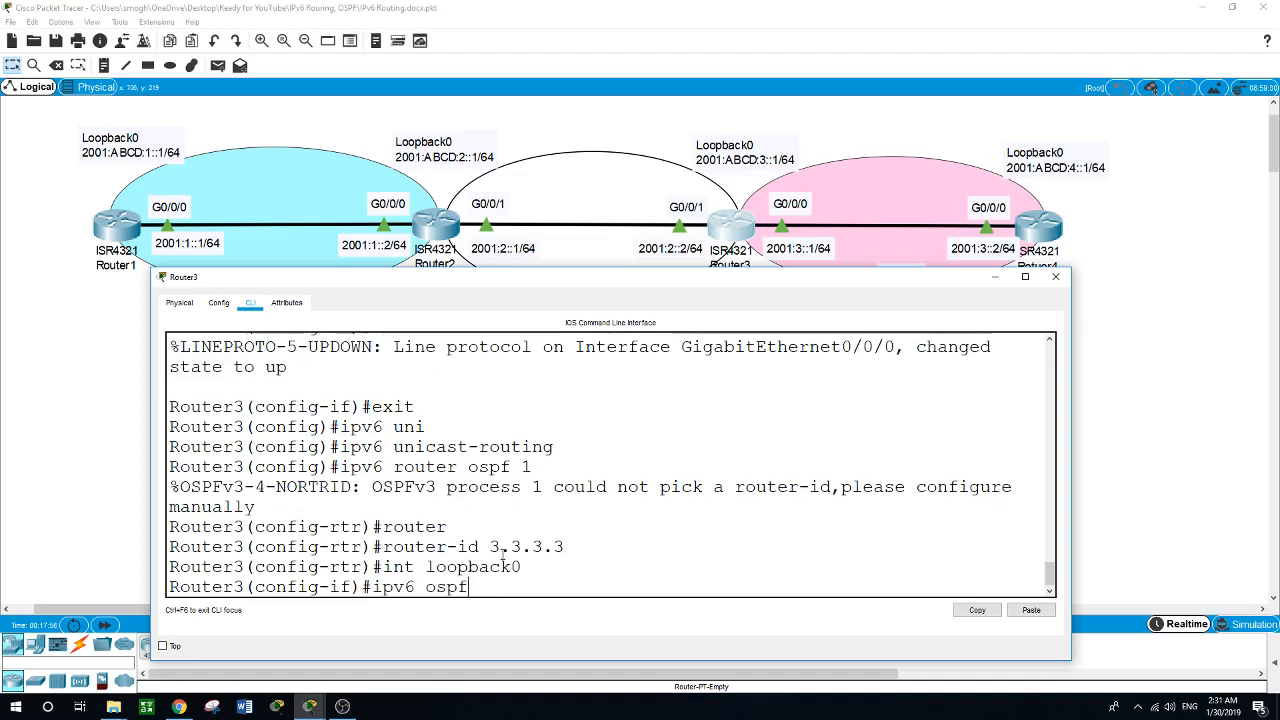
text( 1 area)
drag(628, 284, 604, 300)
text(0)
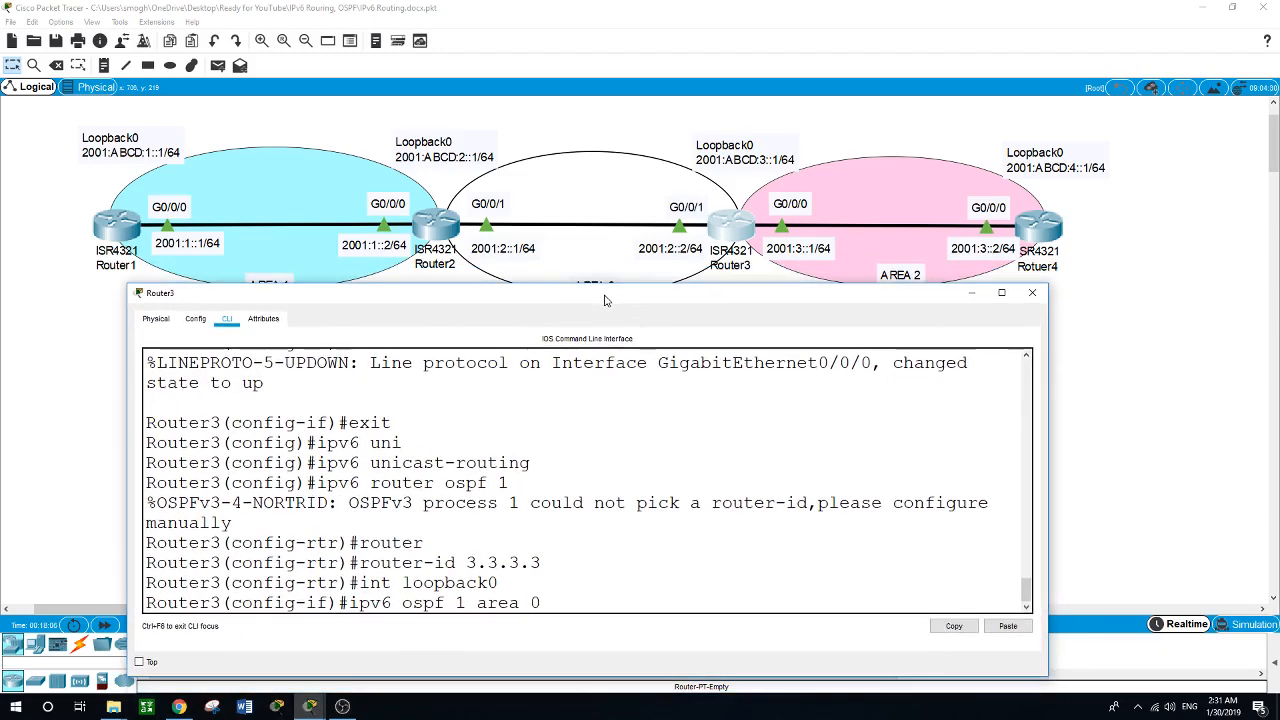
key(Return)
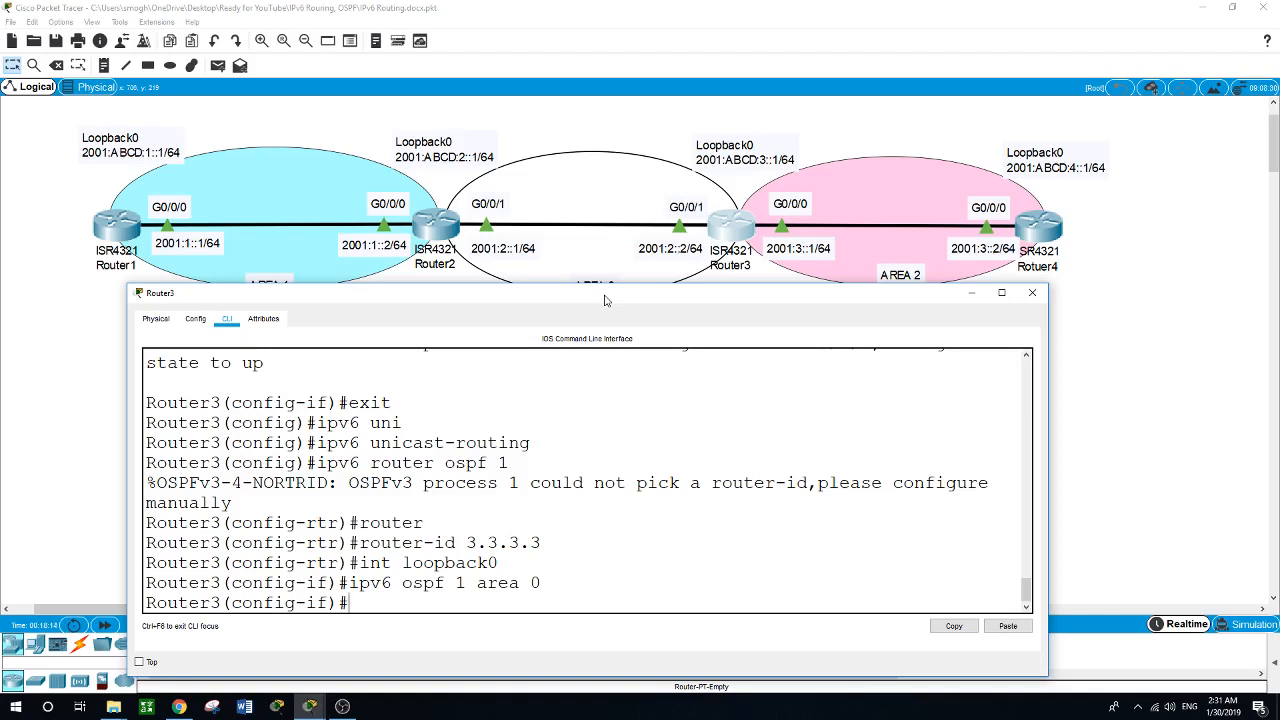
Add Router3's GigabitEthernet0/0/1 interface to IPv6 OSPF process 1 in area 0.
text(int g0/0/1)
key(Return)
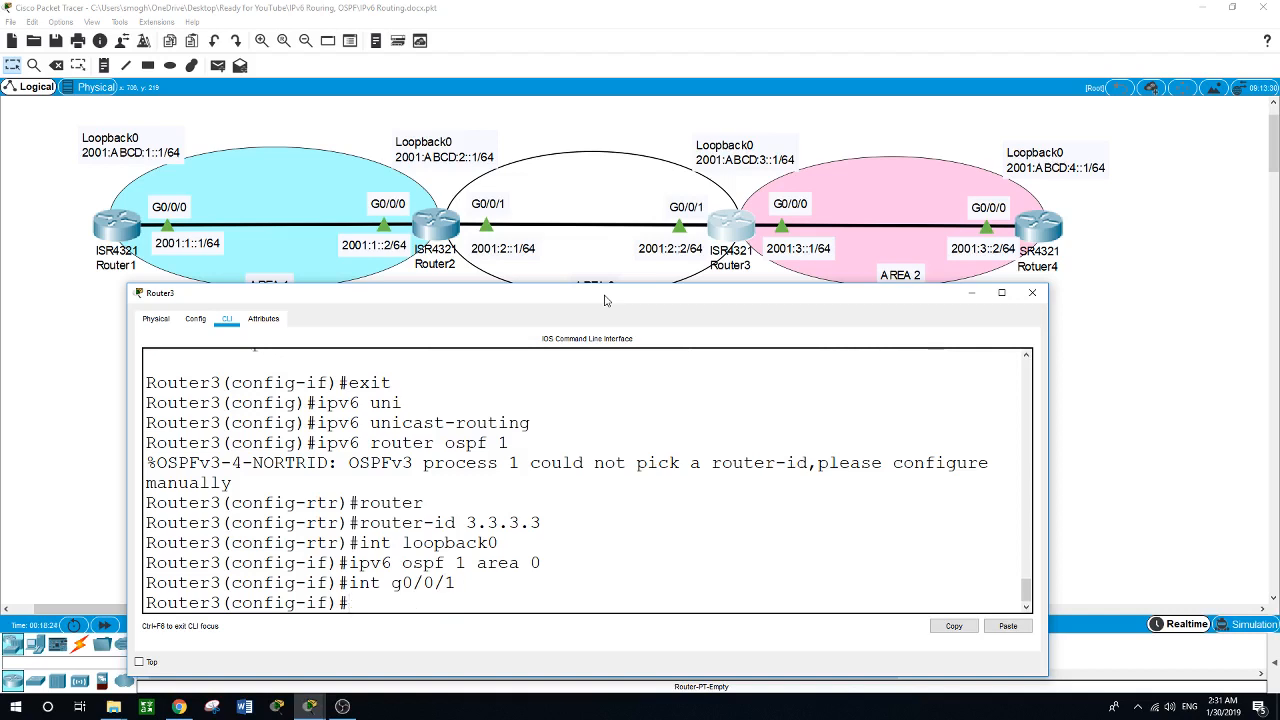
text(ipv6 ospf 1 area)
drag(613, 289, 608, 322)
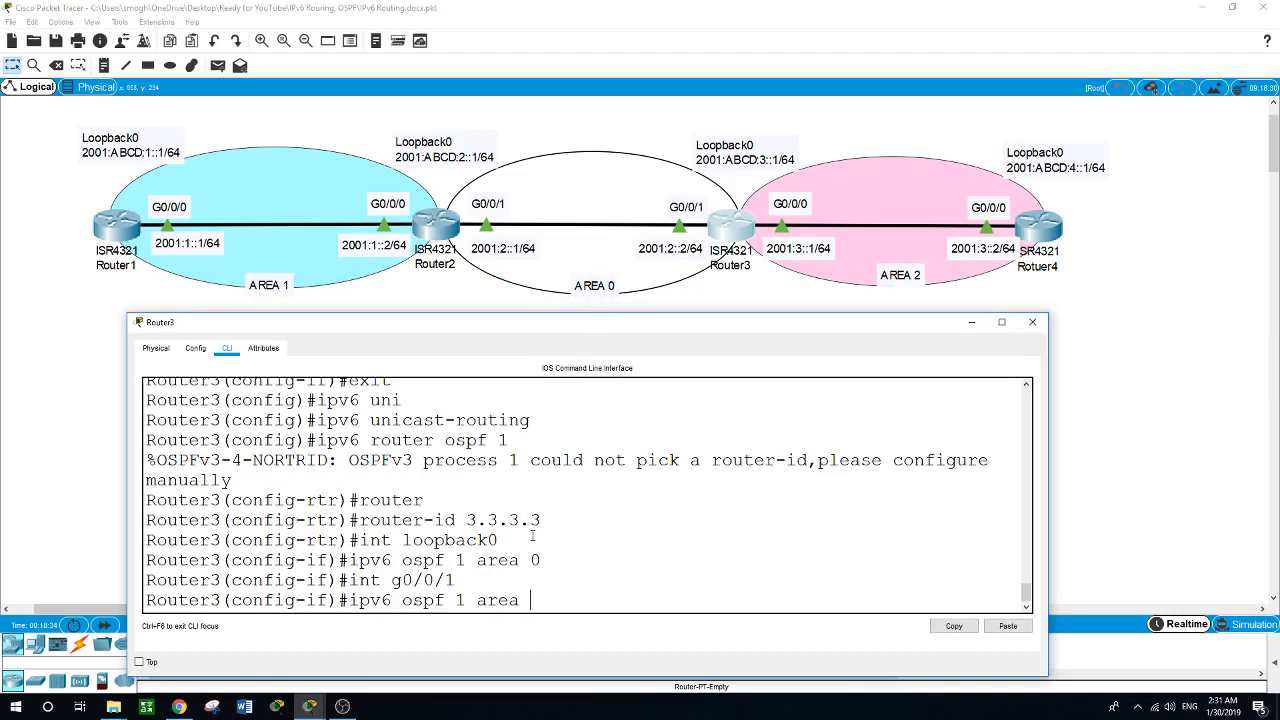
text(0)
key(Return)
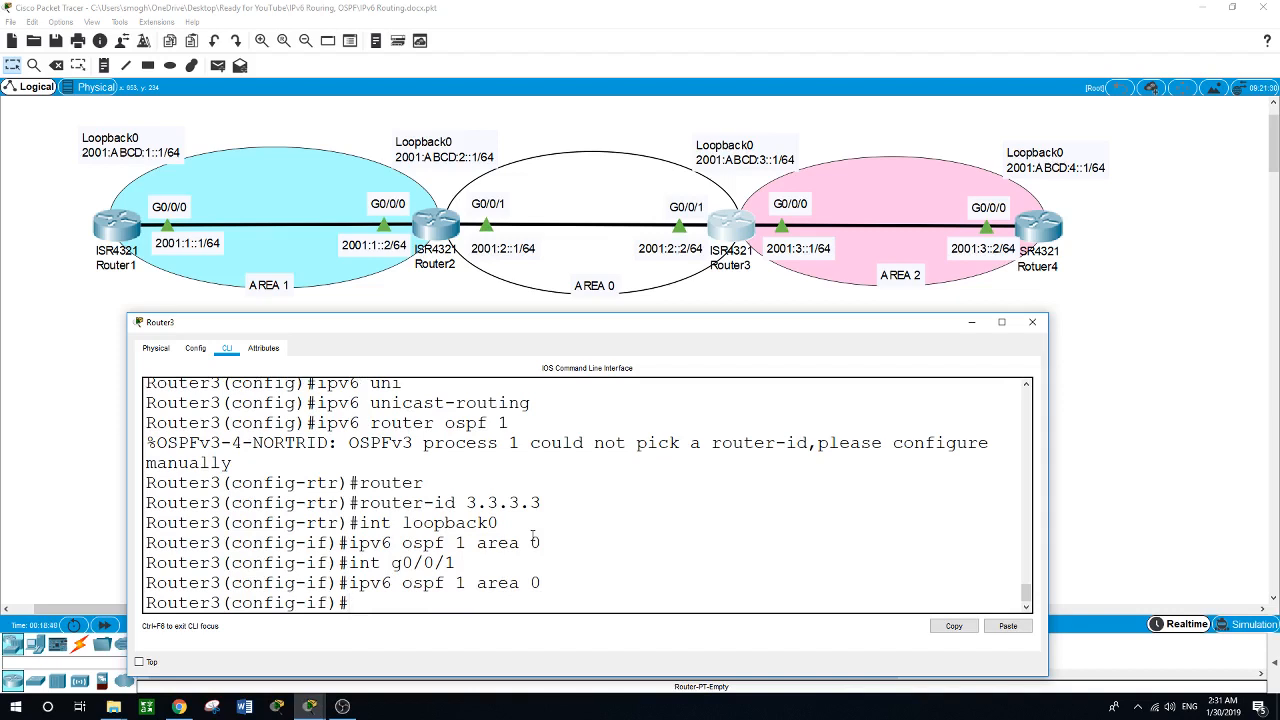
Add Router3's GigabitEthernet0/0/0 interface to IPv6 OSPF process 1 in area 2 and leave interface configuration.
text(int g0/0/0)
key(Return)
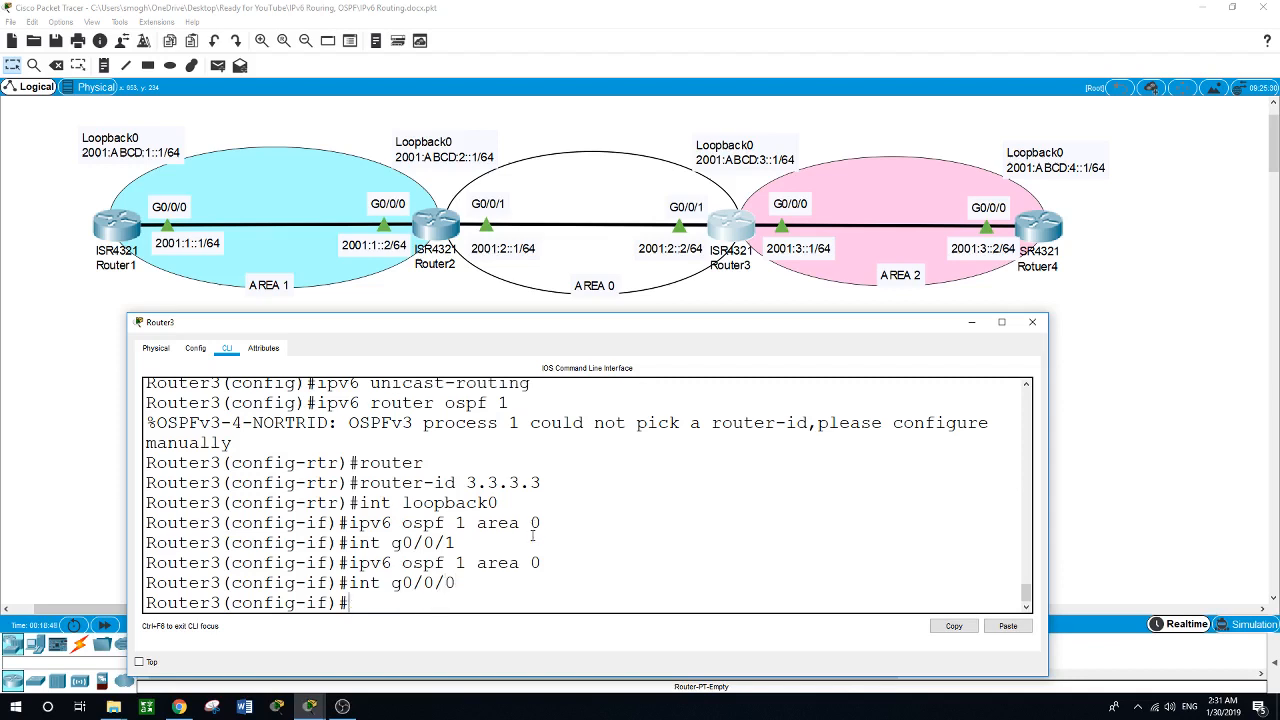
text(ipv6 ospf 1 area 2)
key(Return)
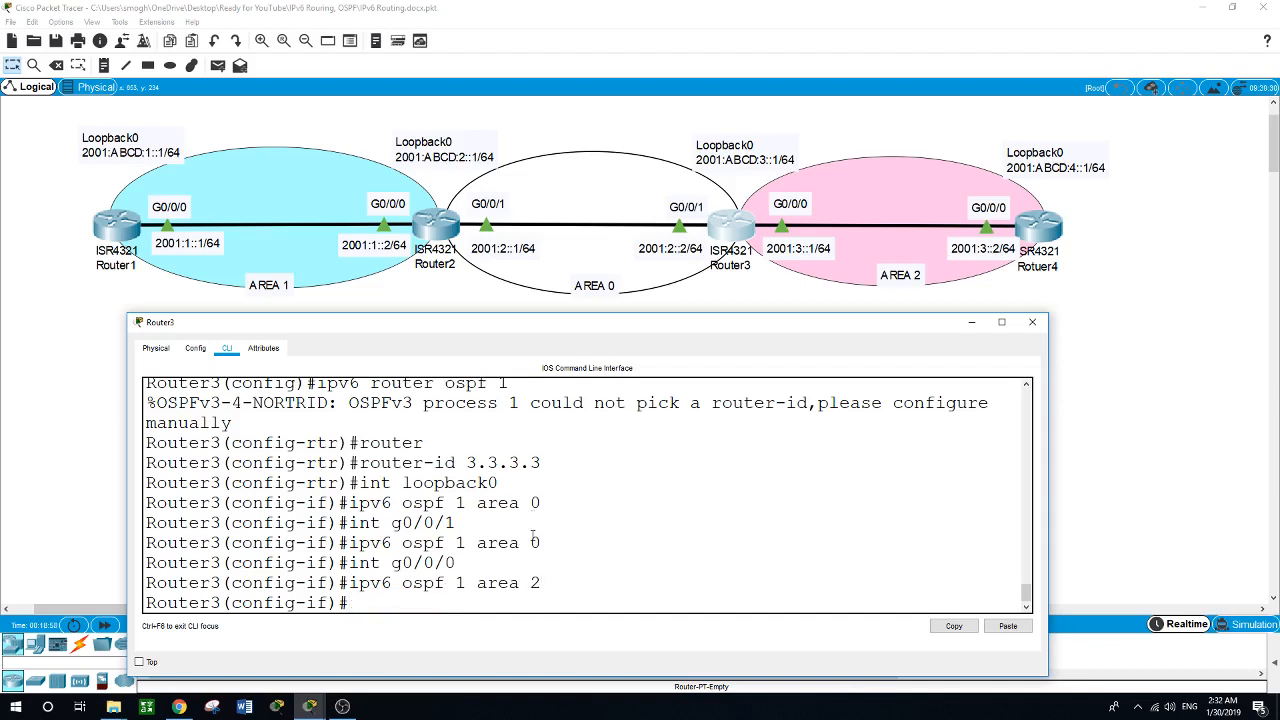
text(exit)
key(Return)
key(Return)
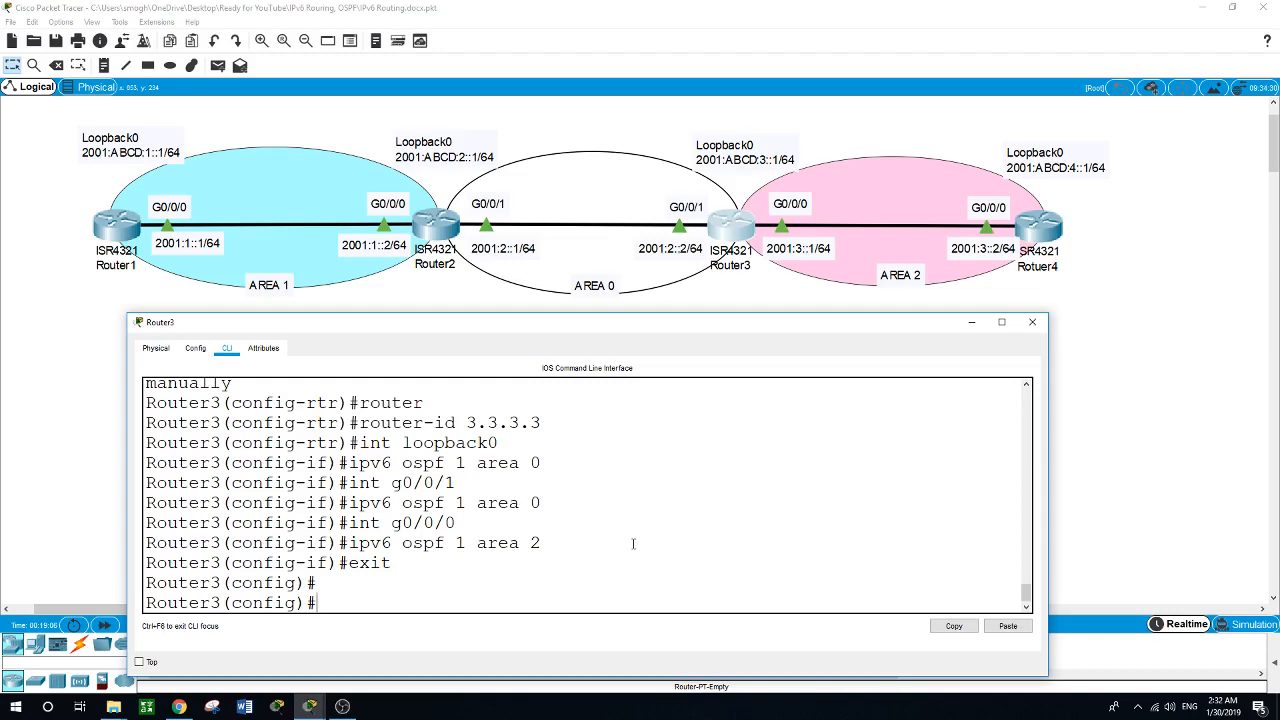
Open Router4's command line and start IPv6 OSPF routing process 1.
click(1040, 228)
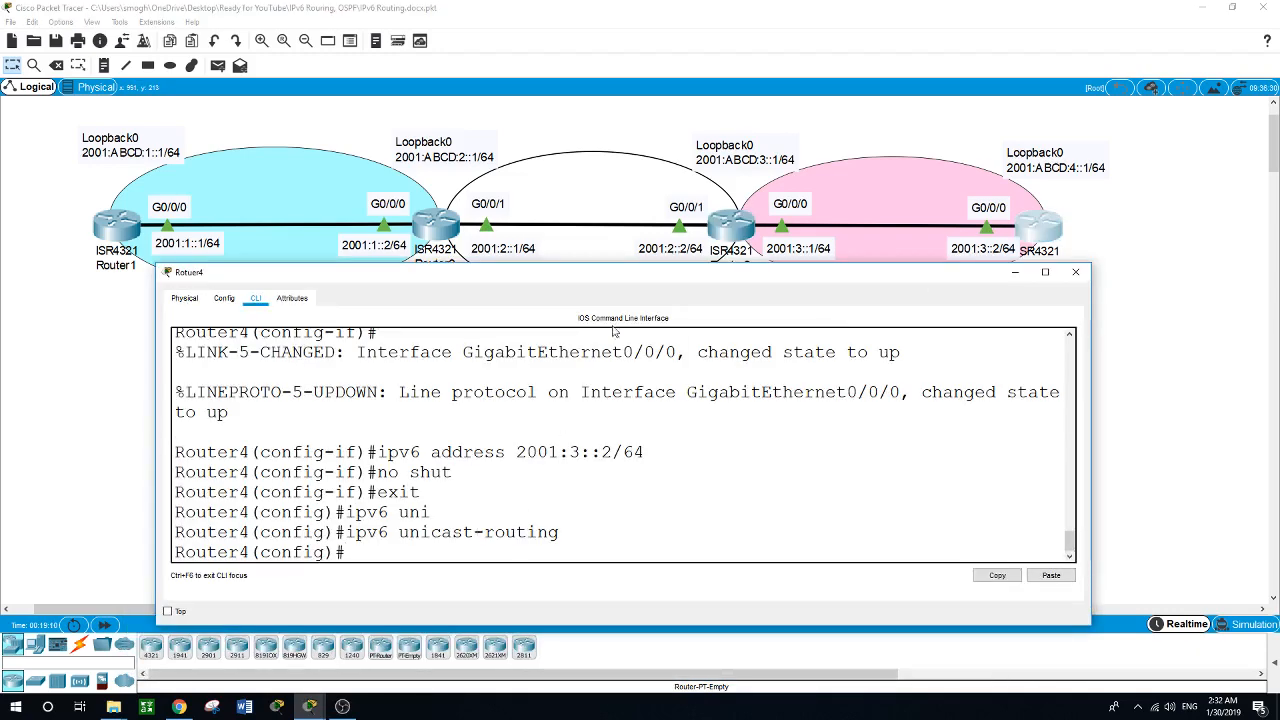
drag(643, 277, 630, 291)
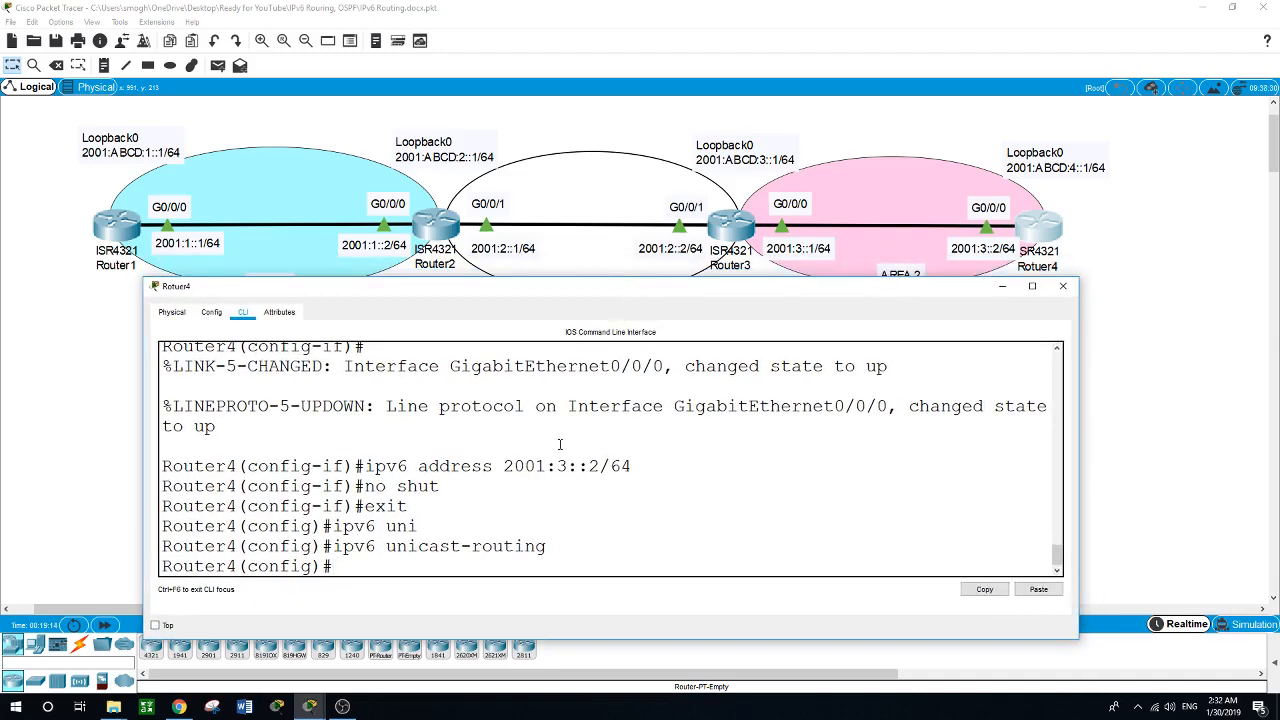
text(ipv6 router ospf )
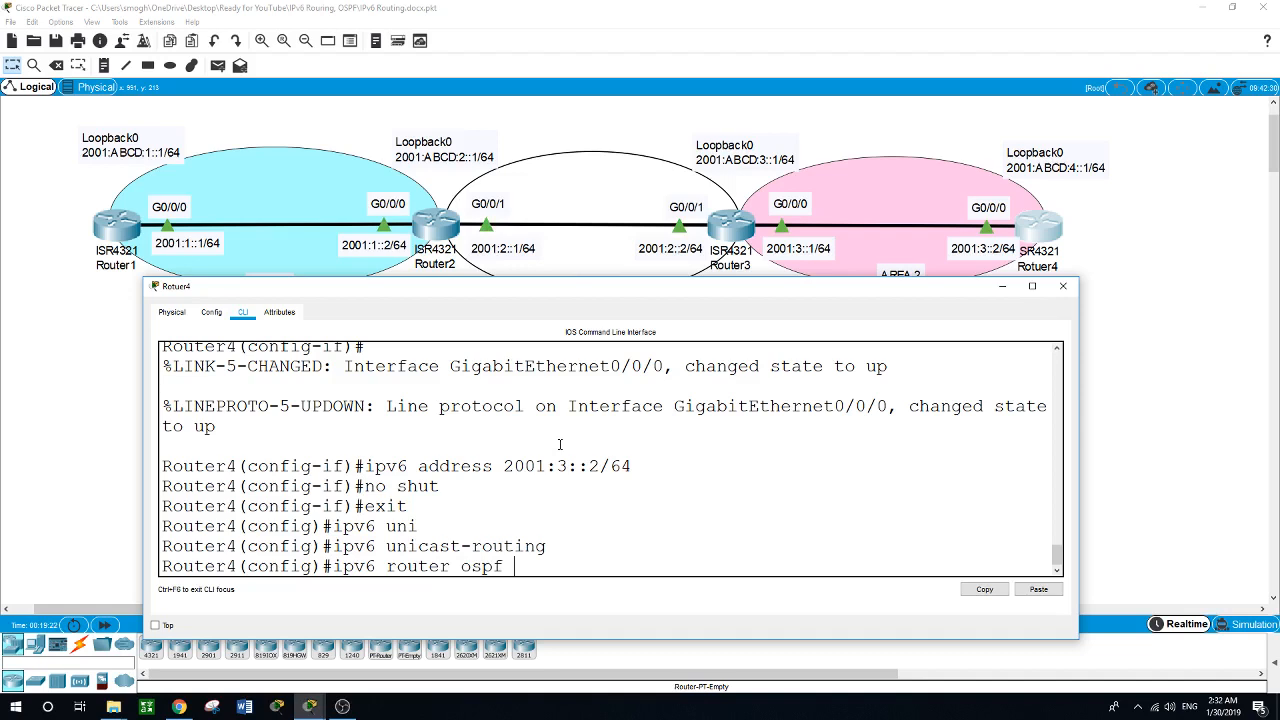
text(1)
key(Return)
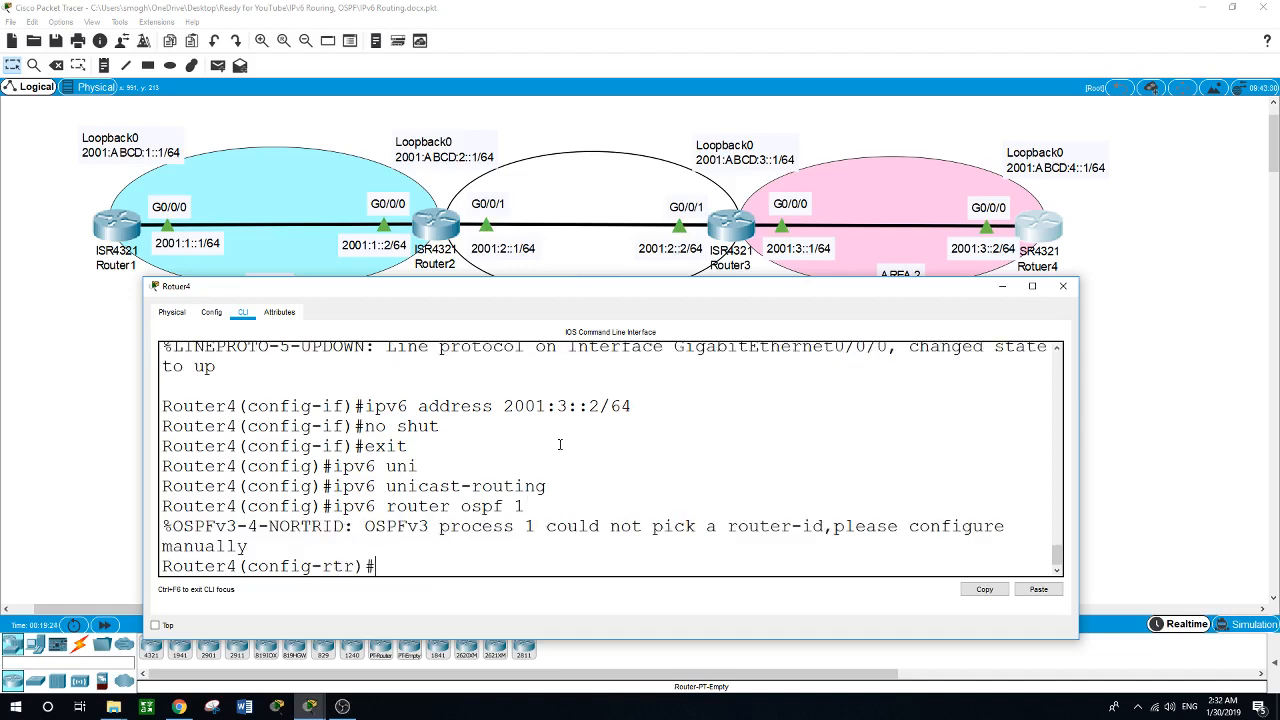
Set Router4's OSPF router ID to 4.4.4.4.
text(rout)
key(Tab)
text(4)
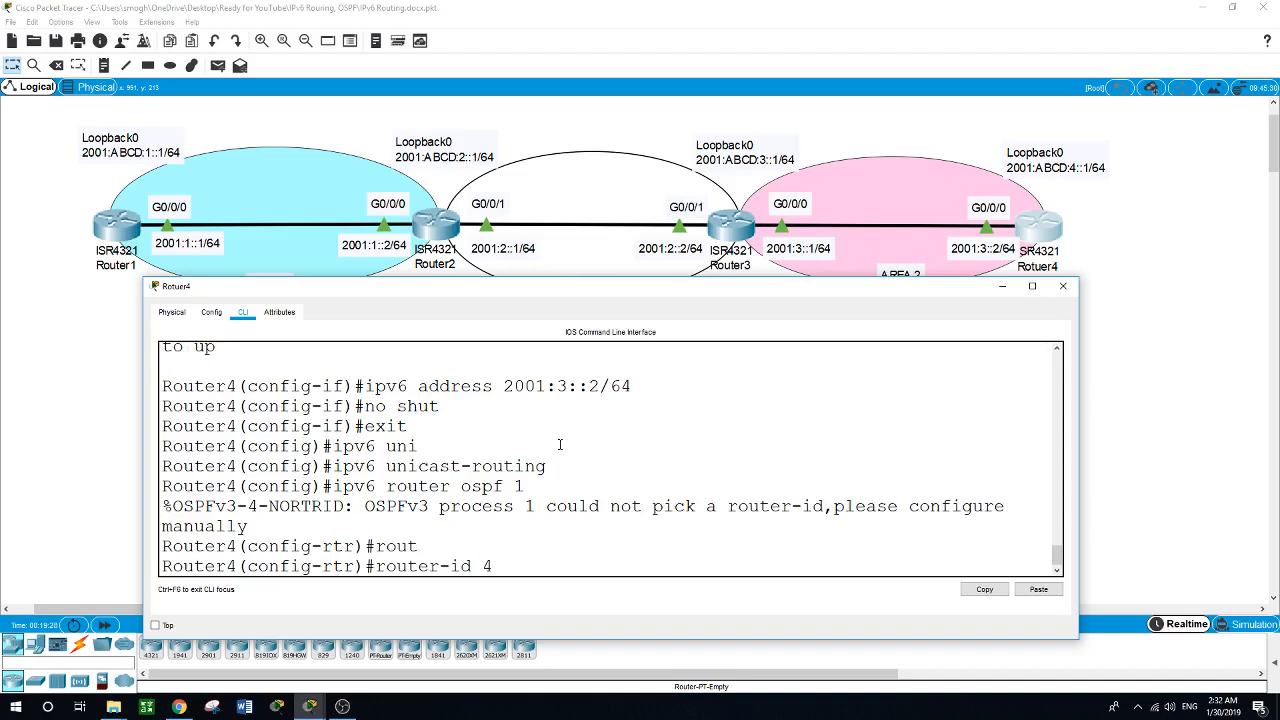
text(.4.4.4)
key(Return)
Add Router4's Loopback0 interface to IPv6 OSPF process 1 in area 2.
text(int)
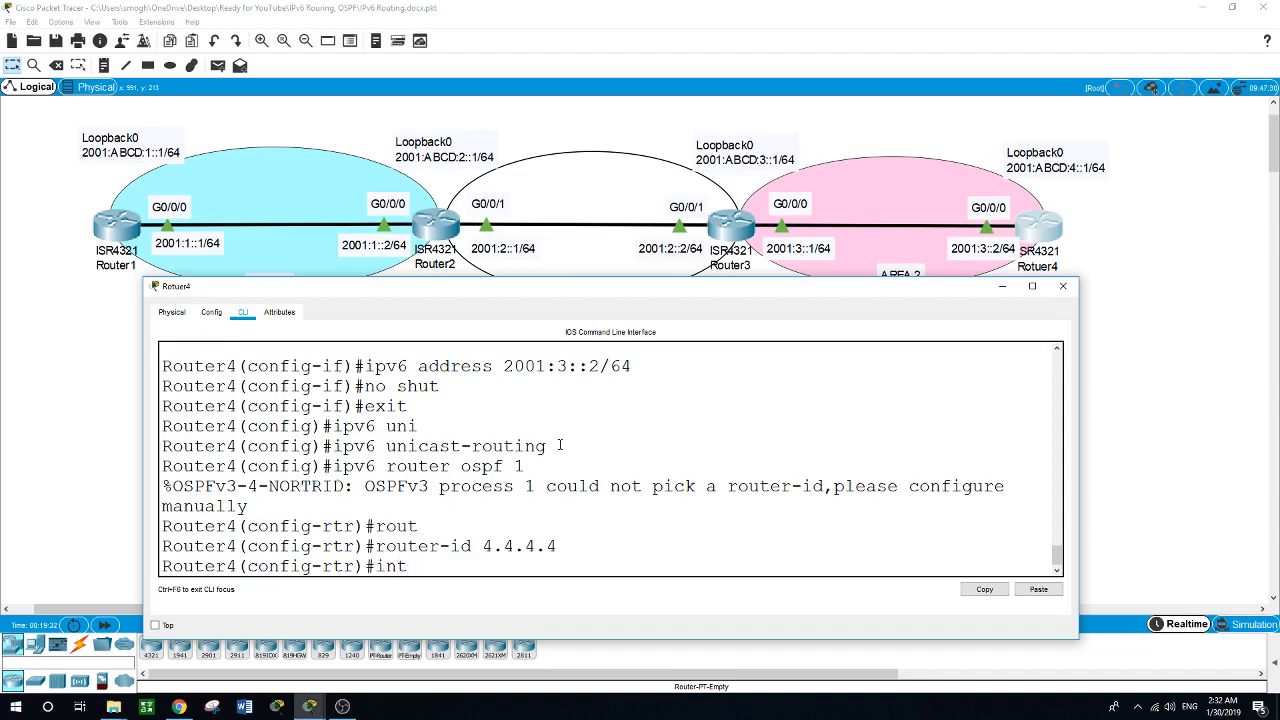
text( loopback0)
key(Return)
text(ipv)
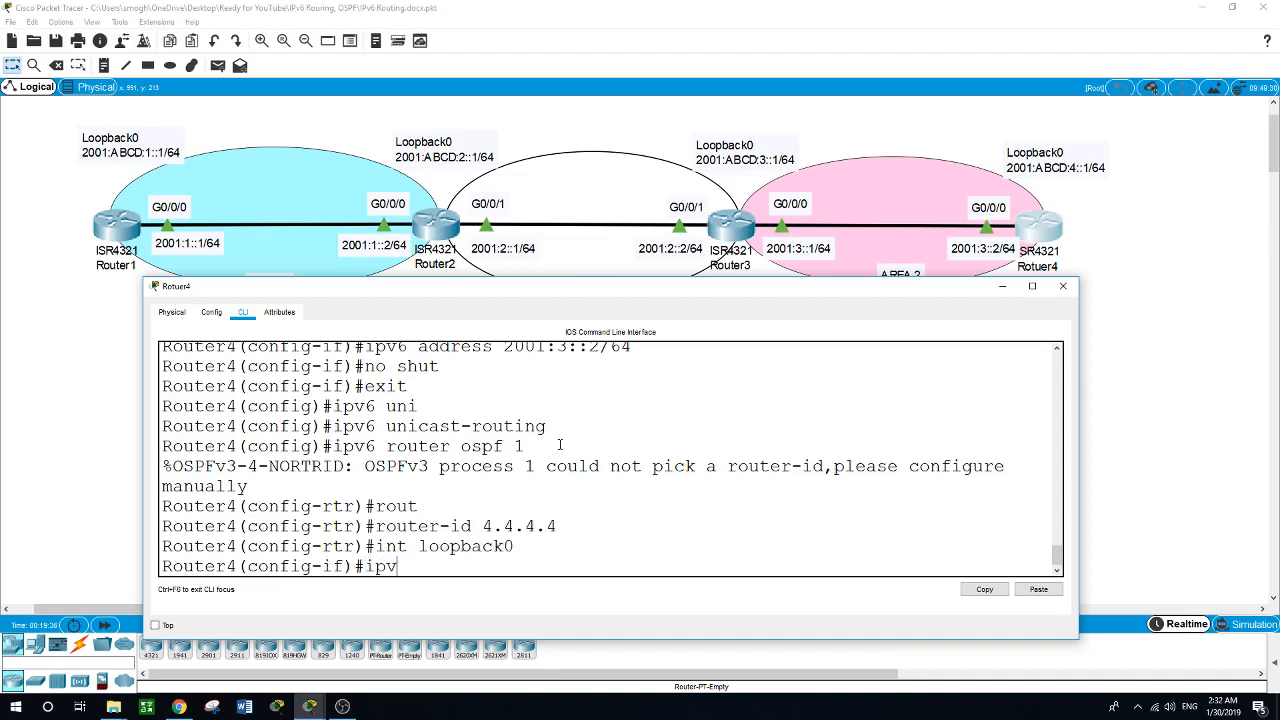
text(6 ospf 1 area 2)
key(Return)
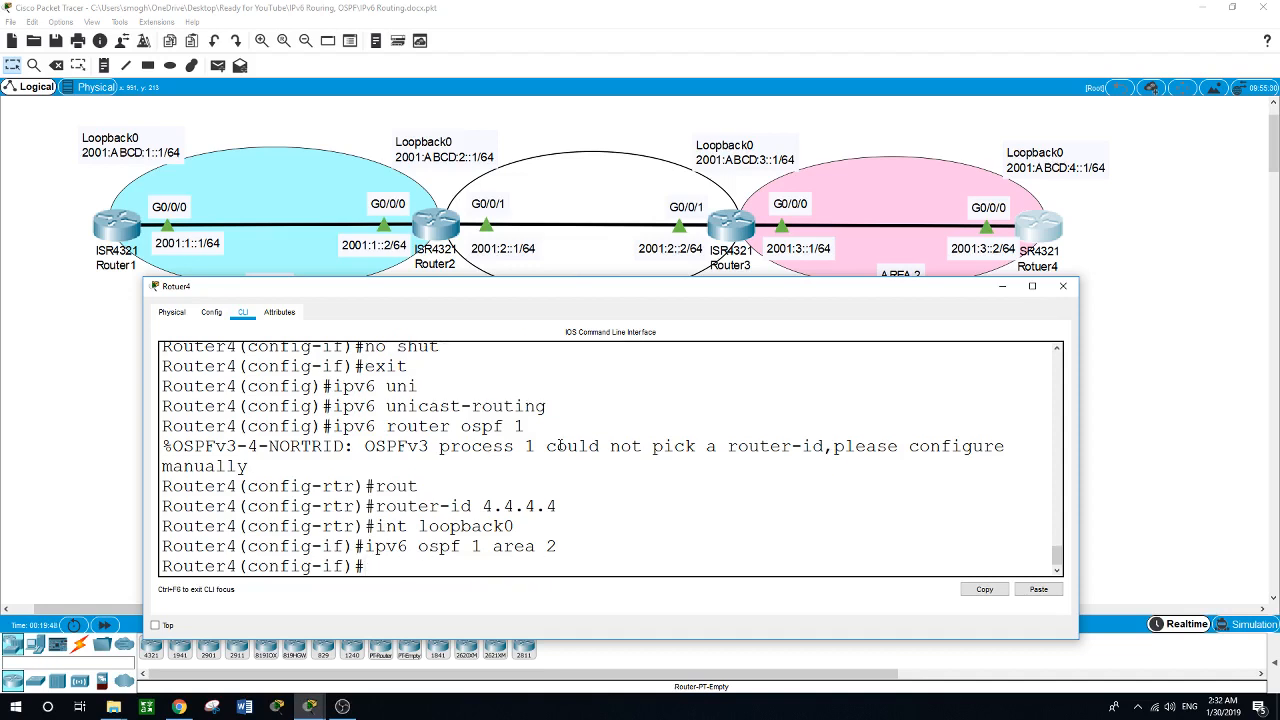
Add Router4's GigabitEthernet0/0/0 interface to IPv6 OSPF process 1 in area 2.
text(int g0/0/0)
key(Return)
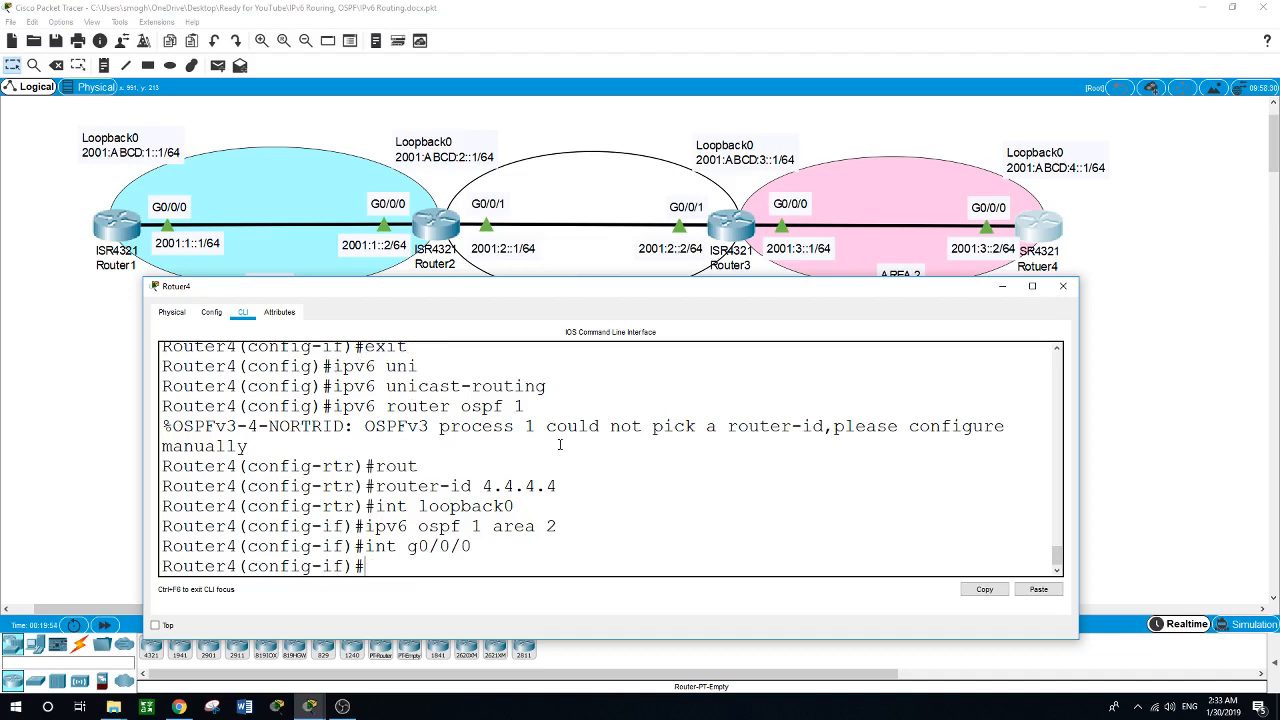
text(ipv6 ospf 1are)
key(BackSpace)
key(BackSpace)
key(BackSpace)
text(area)
text(2)
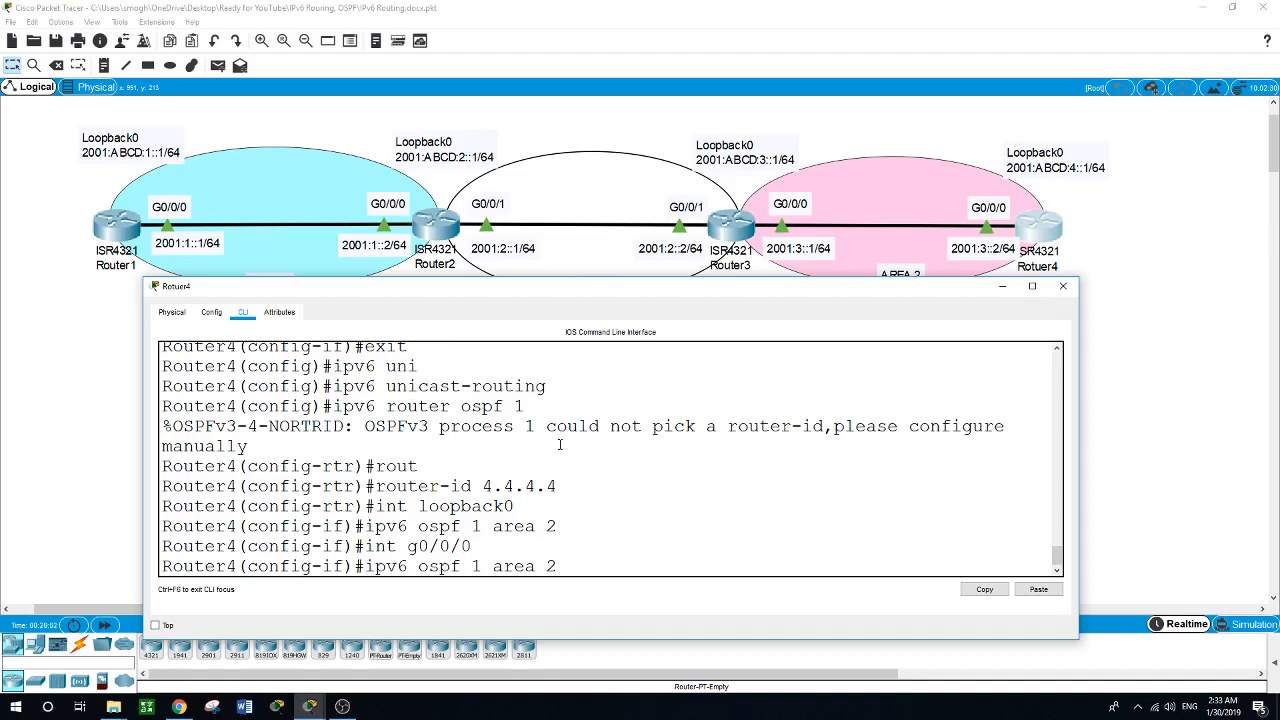
key(Return)
Leave interface and global configuration on Router4 to return to privileged EXEC mode.
text(exit)
key(Return)
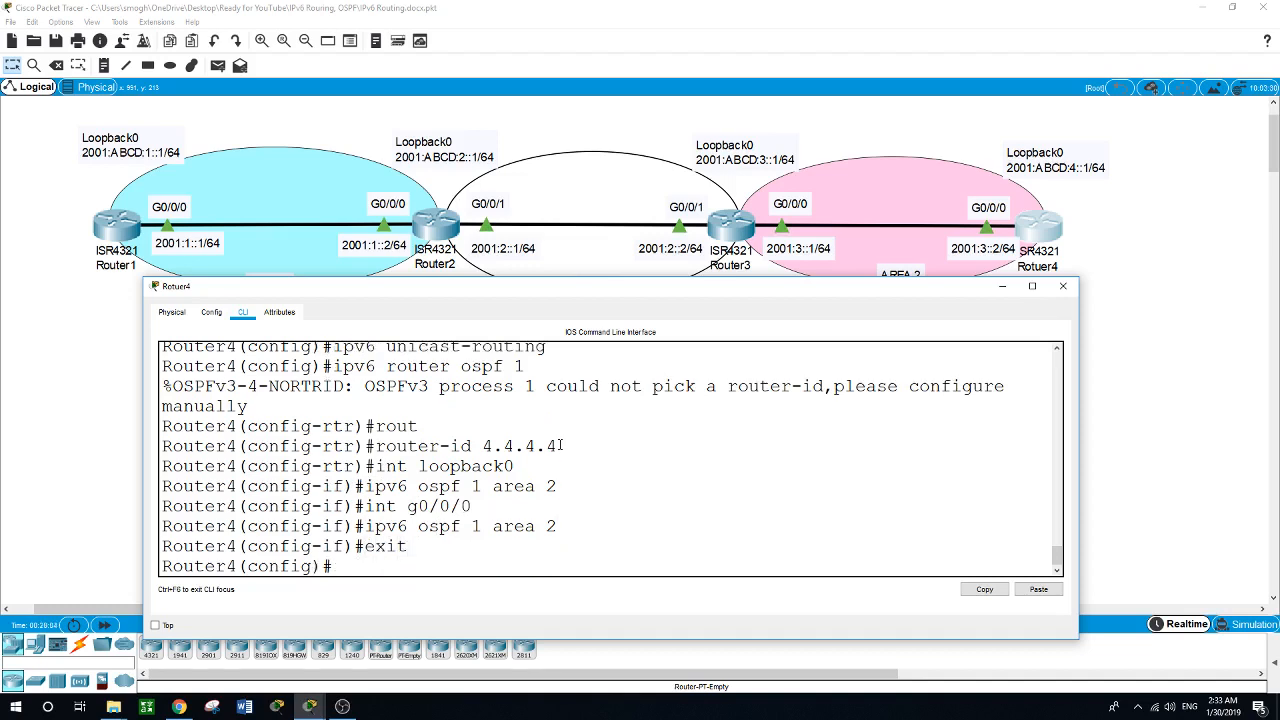
text(exit)
key(Return)
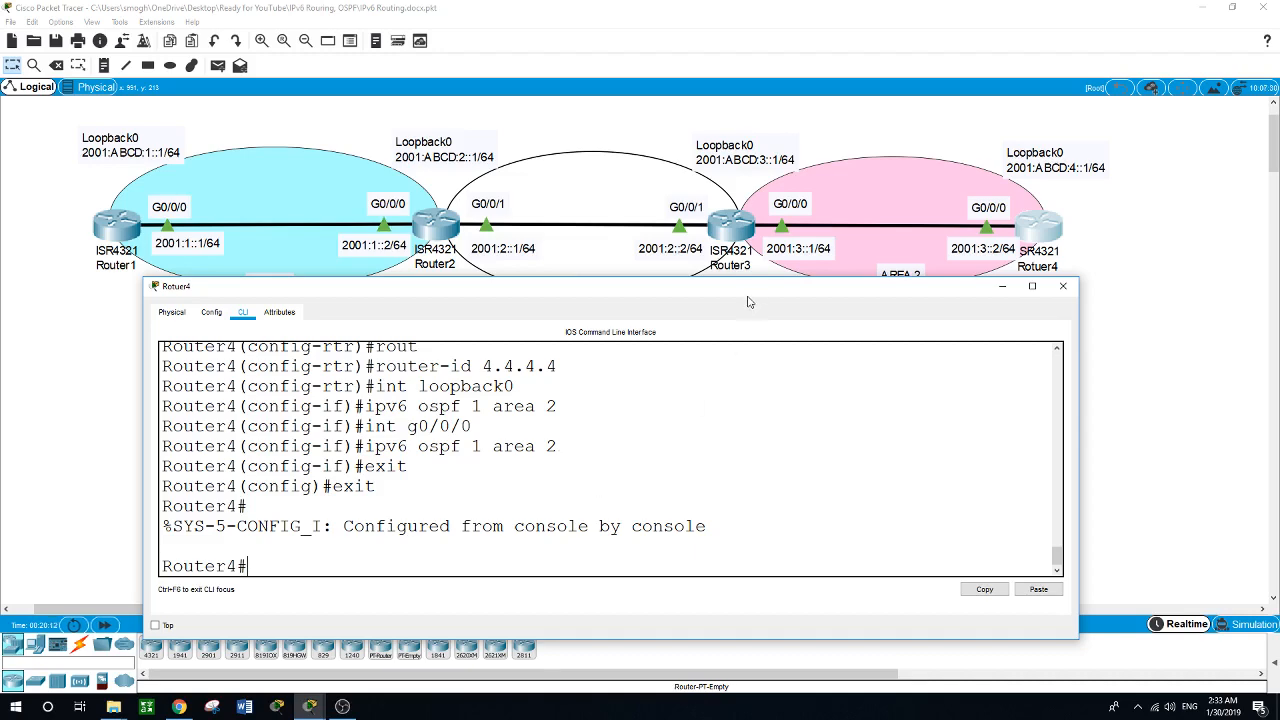
Try to display a brief IPv6 OSPF summary on Router4 with show ipv6 ospf brief.
drag(744, 294, 730, 310)
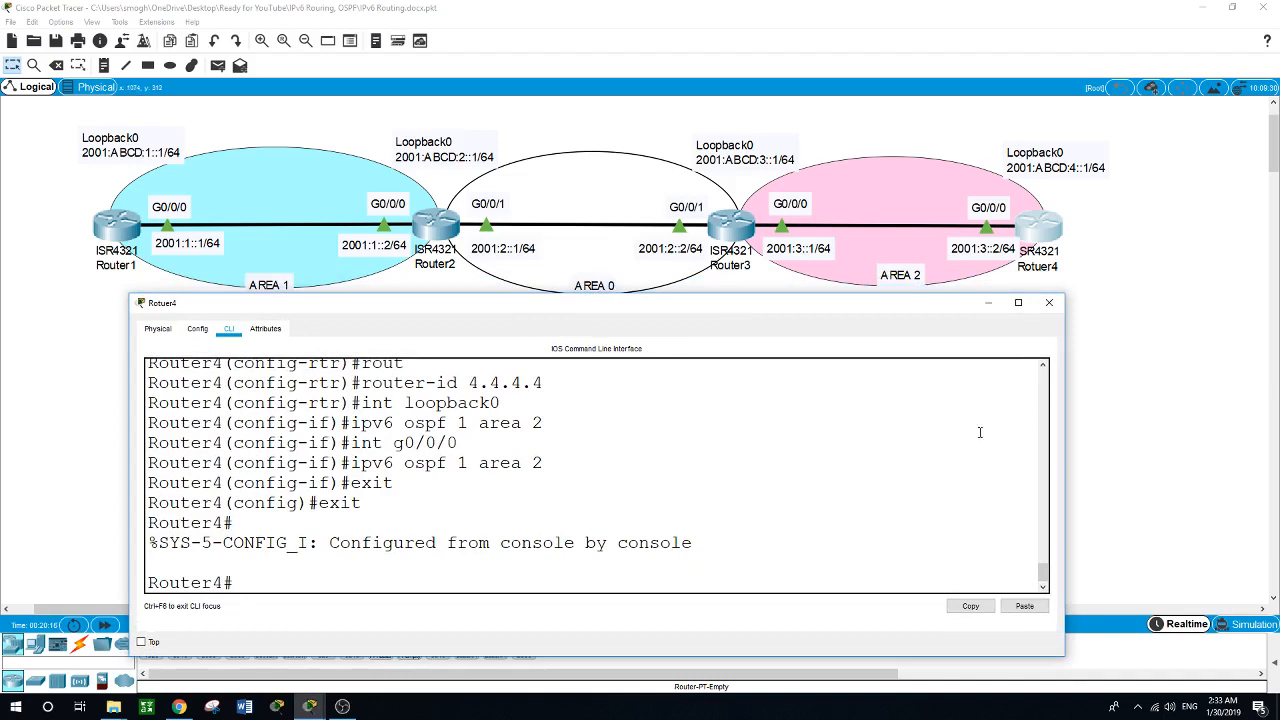
text(show ipv6 ospf brief)
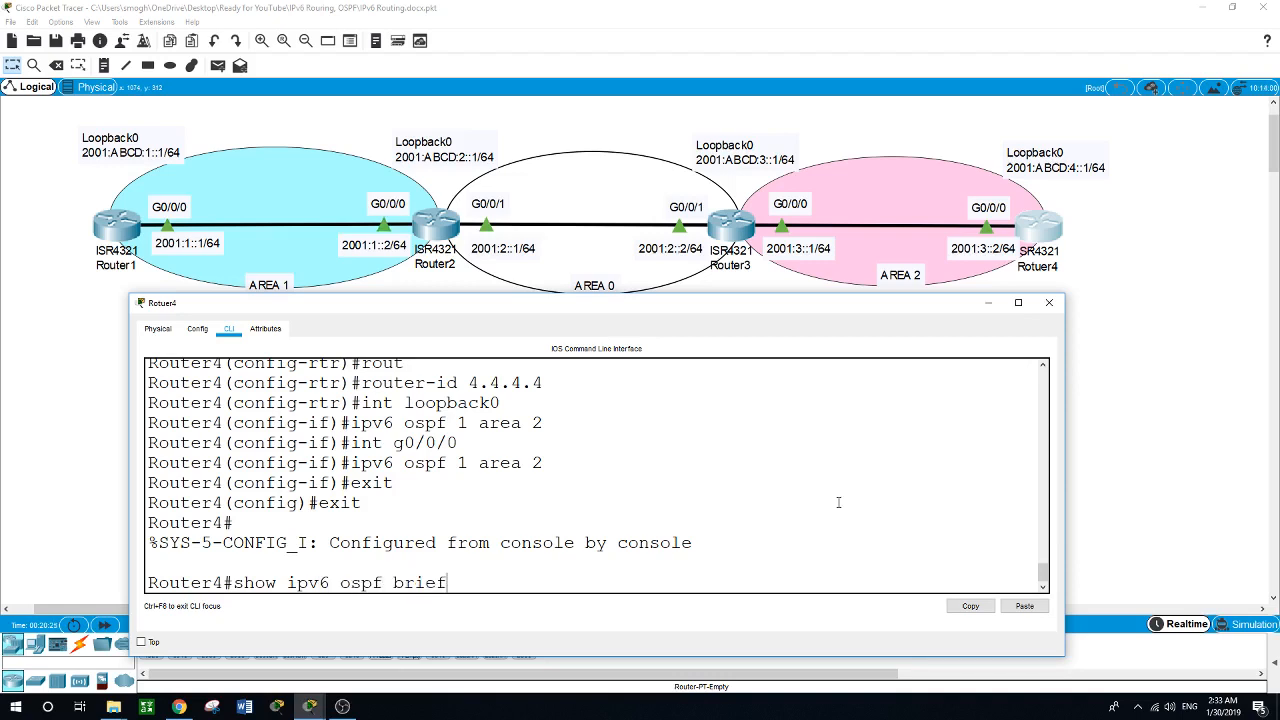
key(Return)
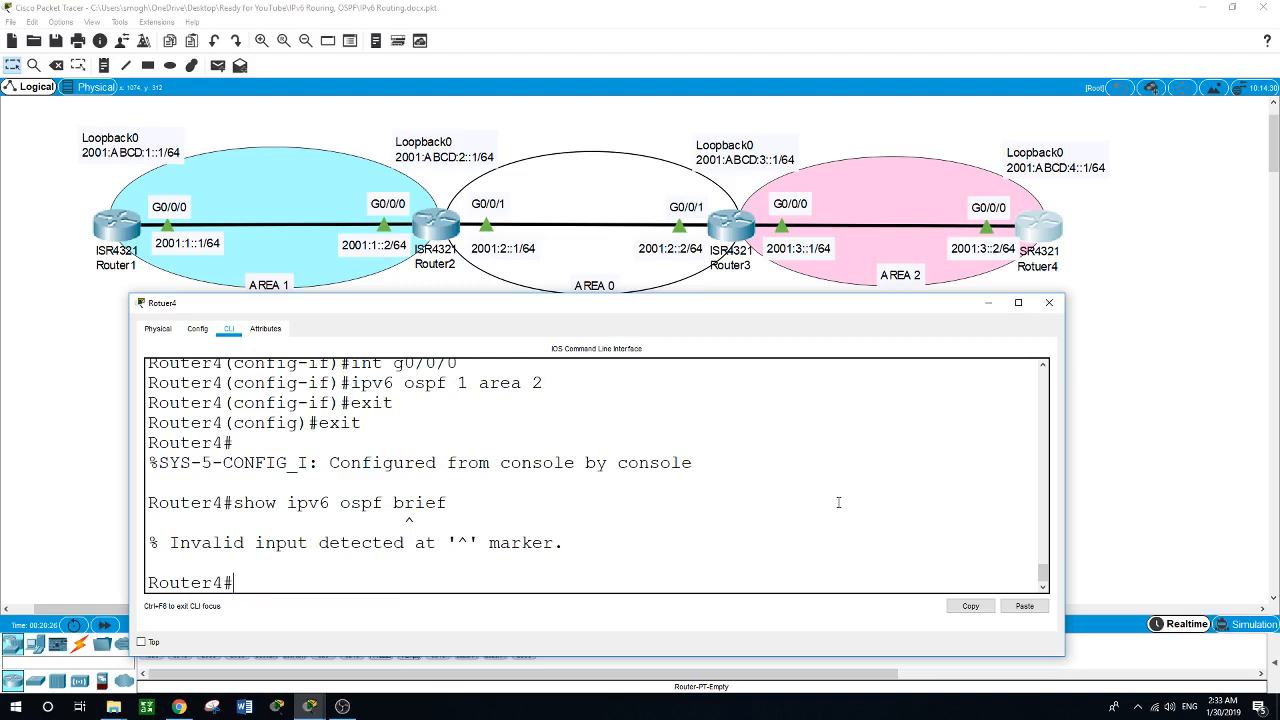
Try to display Router4's OSPF interface summary with show ipv6 ospf int brief.
key(Up)
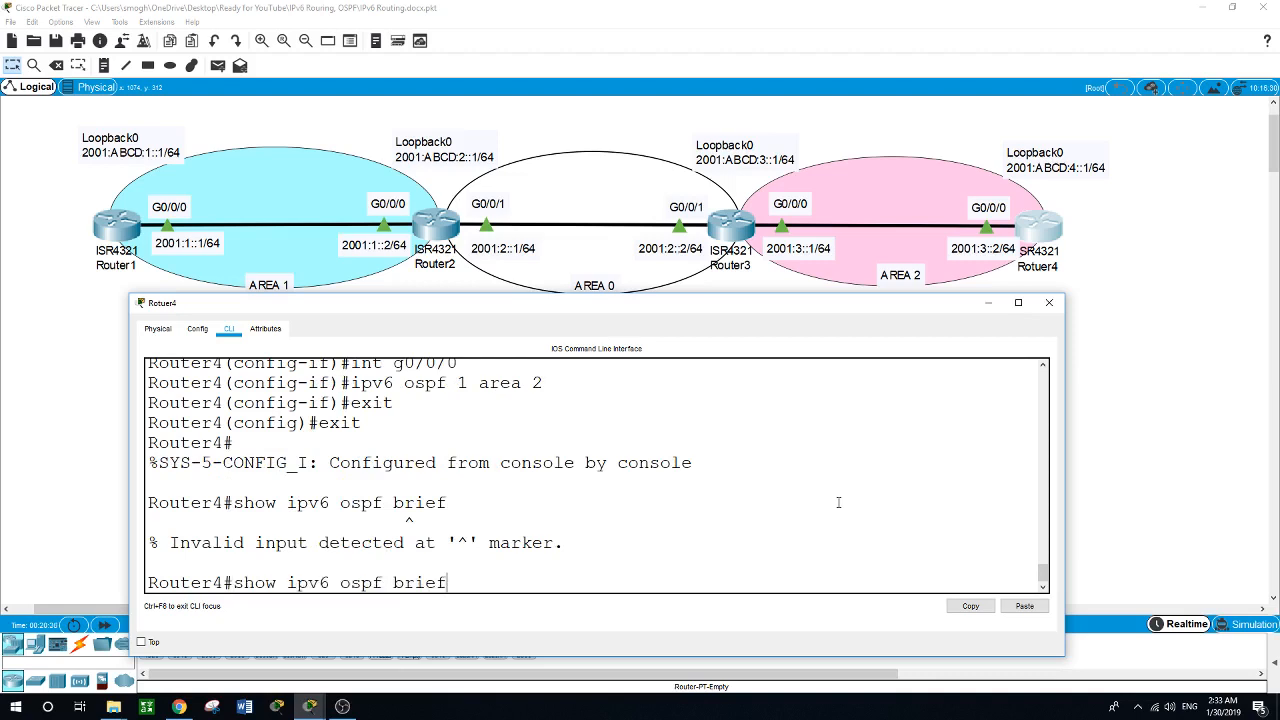
key(BackSpace)
key(BackSpace)
key(BackSpace)
key(BackSpace)
key(BackSpace)
text(j)
text(int brief)
key(Return)
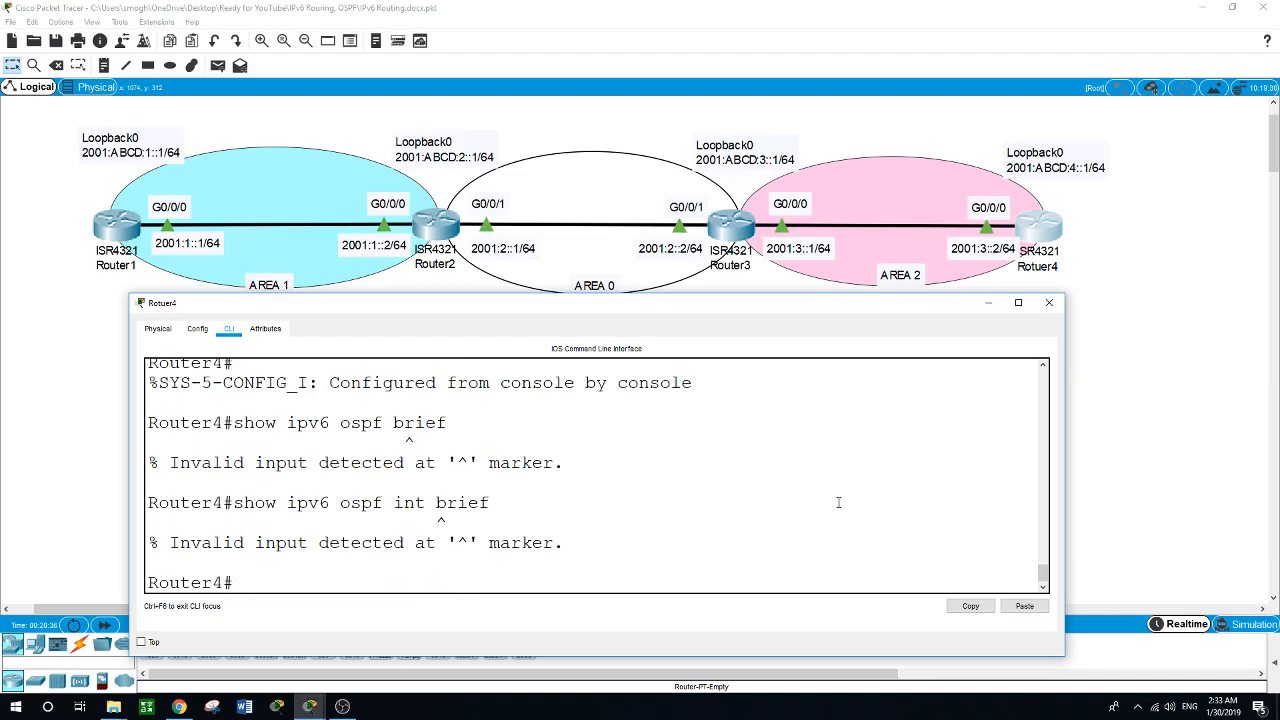
Display Router4's OSPF interface details with show ipv6 ospf int and review the area, process ID and router ID of each interface.
key(Up)
key(BackSpace)
key(BackSpace)
key(BackSpace)
key(BackSpace)
key(BackSpace)
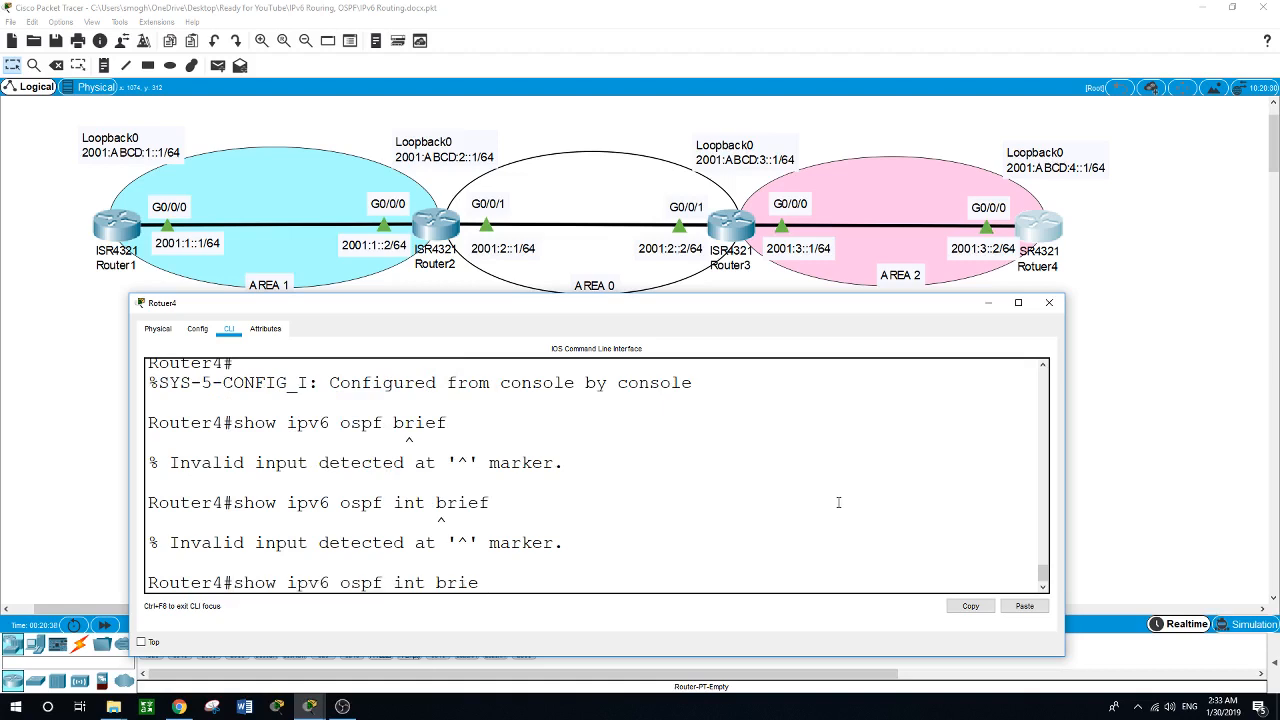
key(Return)
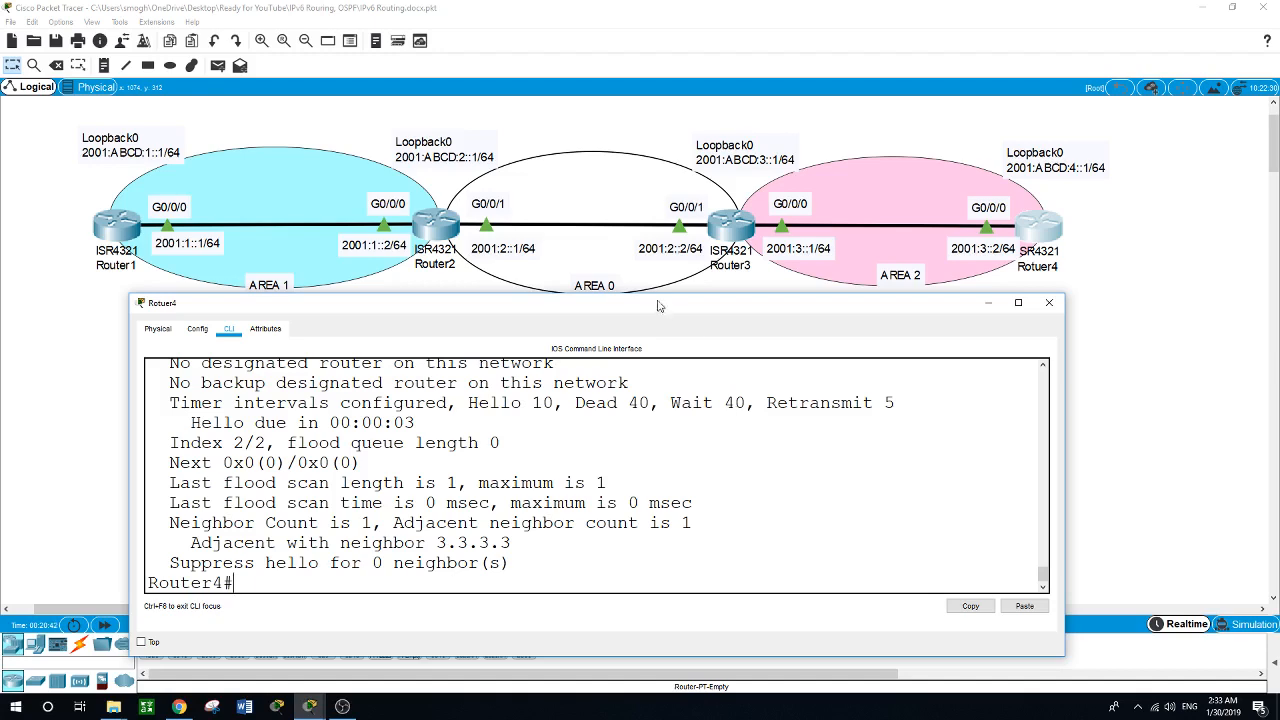
drag(656, 294, 656, 44)
scroll(652, 222, up, 3)
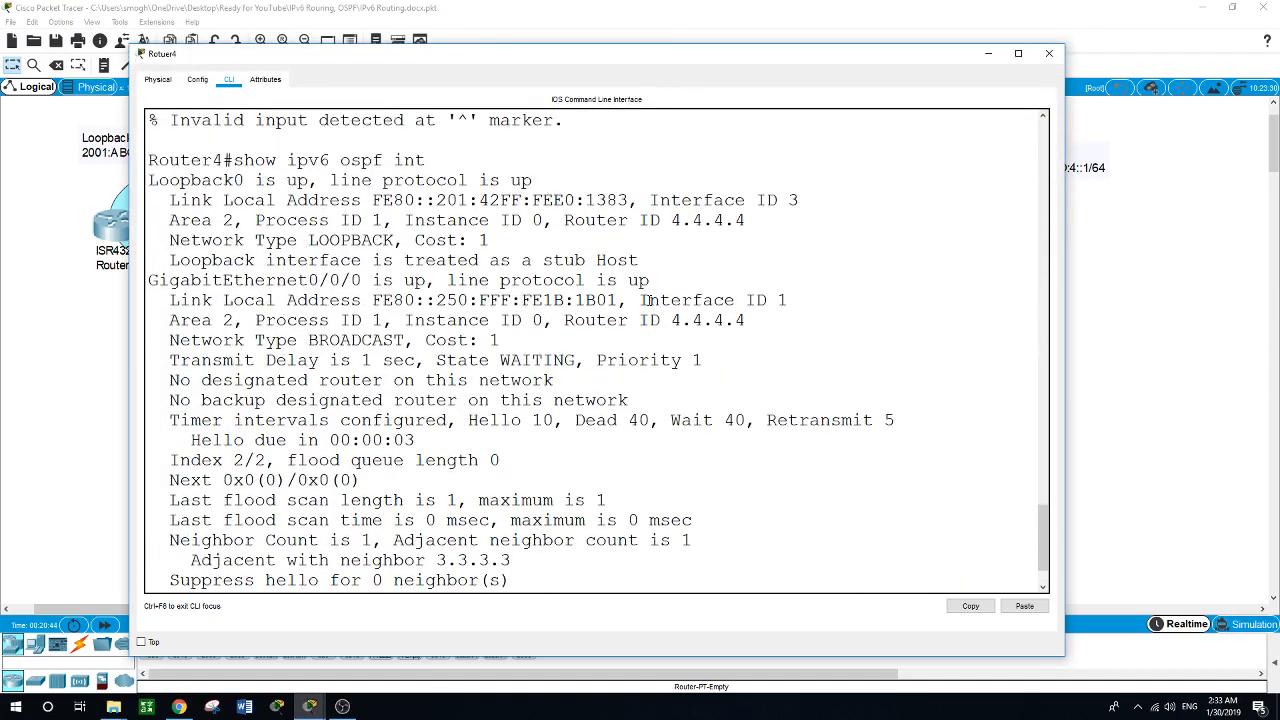
scroll(650, 300, down, 1)
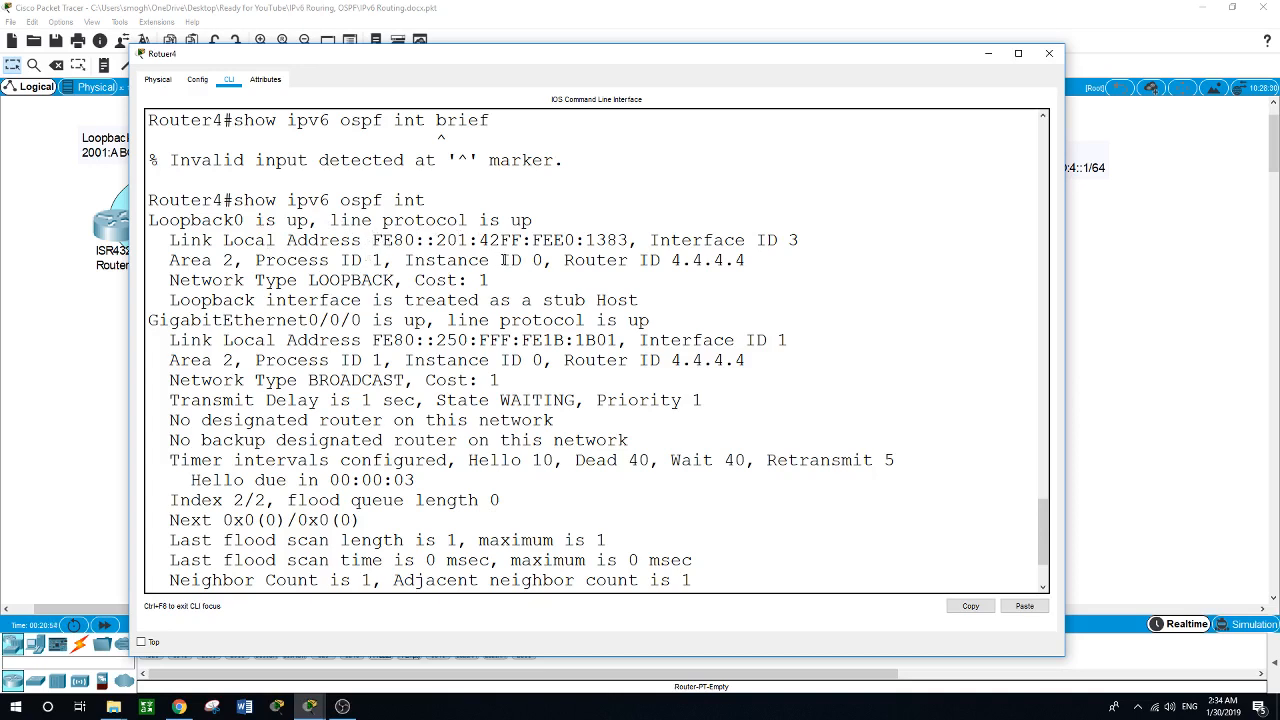
drag(660, 261, 686, 262)
drag(710, 64, 621, 112)
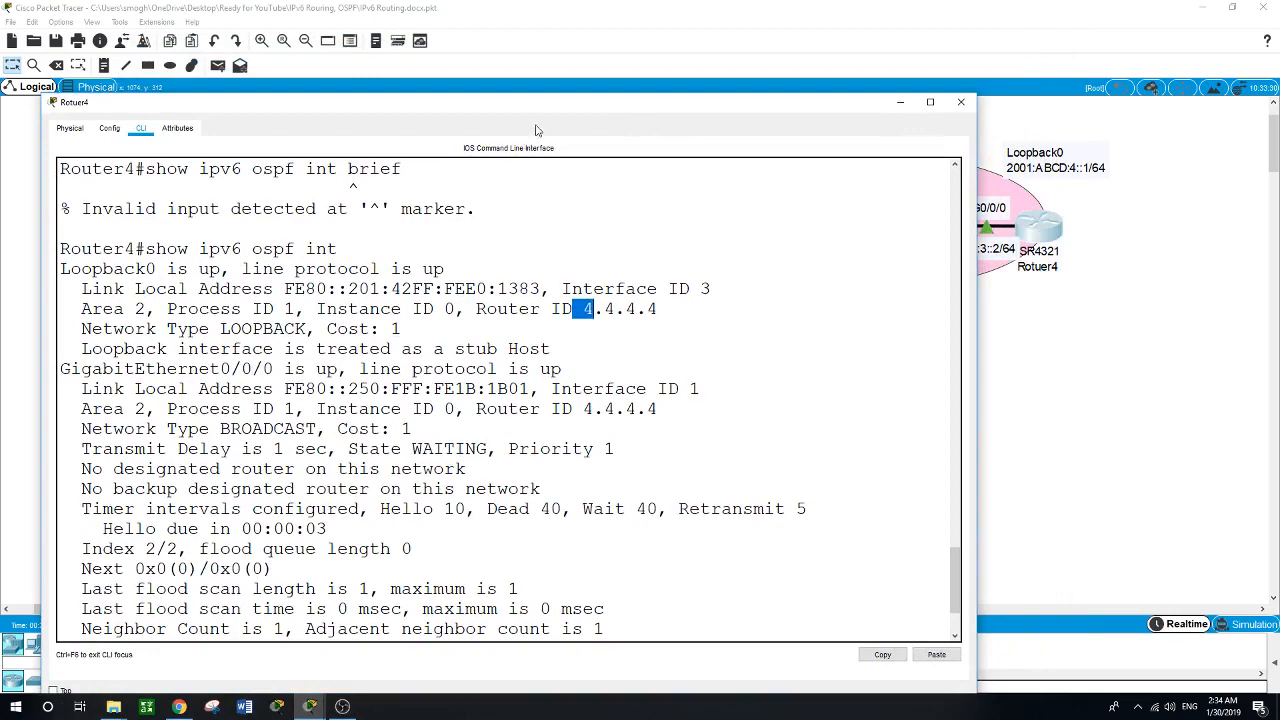
drag(551, 105, 556, 141)
scroll(512, 400, down, 3)
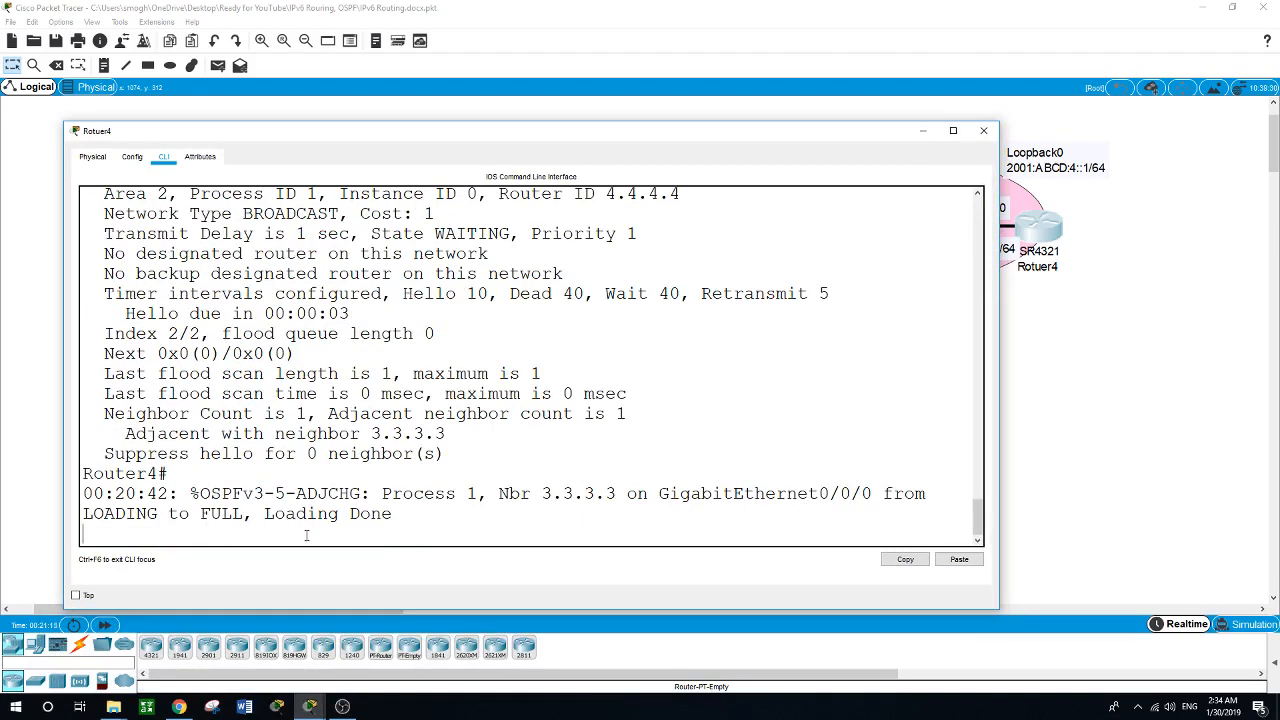
Ping Router1's Loopback0 address 2001:ABCD:1::1 from Router4 to test reachability across the areas.
key(Return)
text(ping)
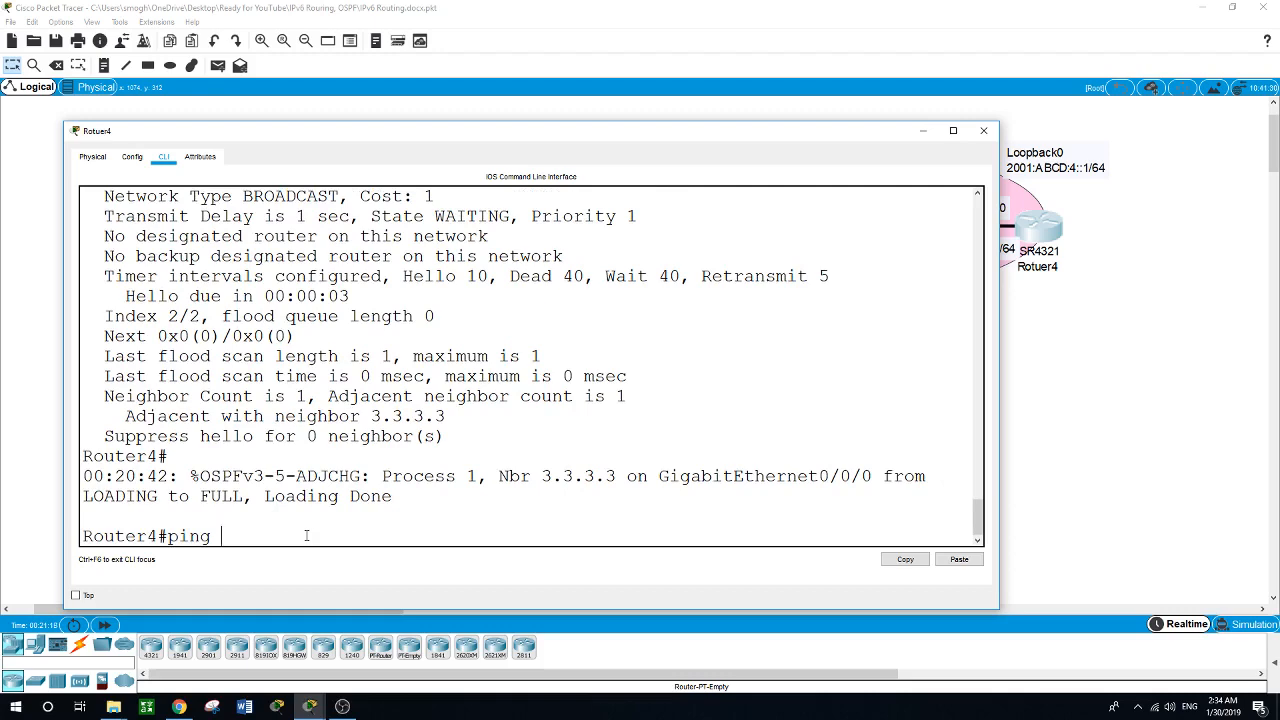
drag(556, 122, 556, 290)
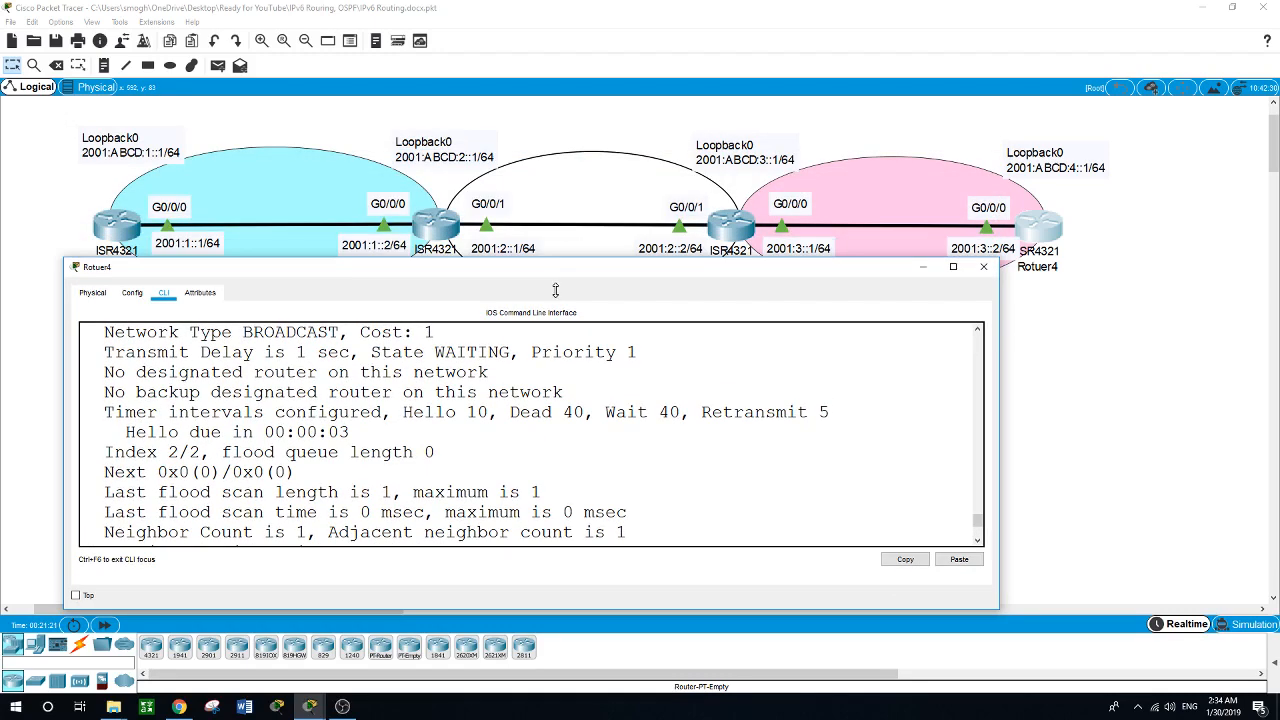
scroll(551, 474, down, 3)
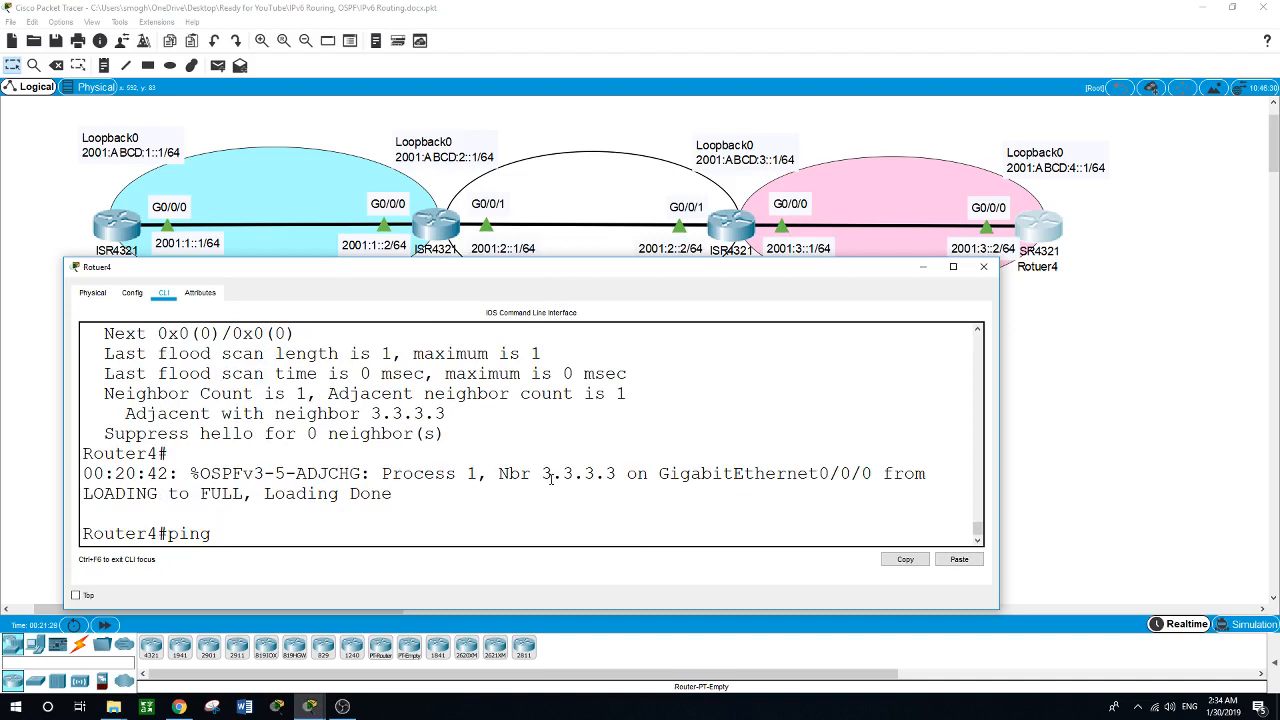
text(2001:ABCD:1::1)
key(Return)
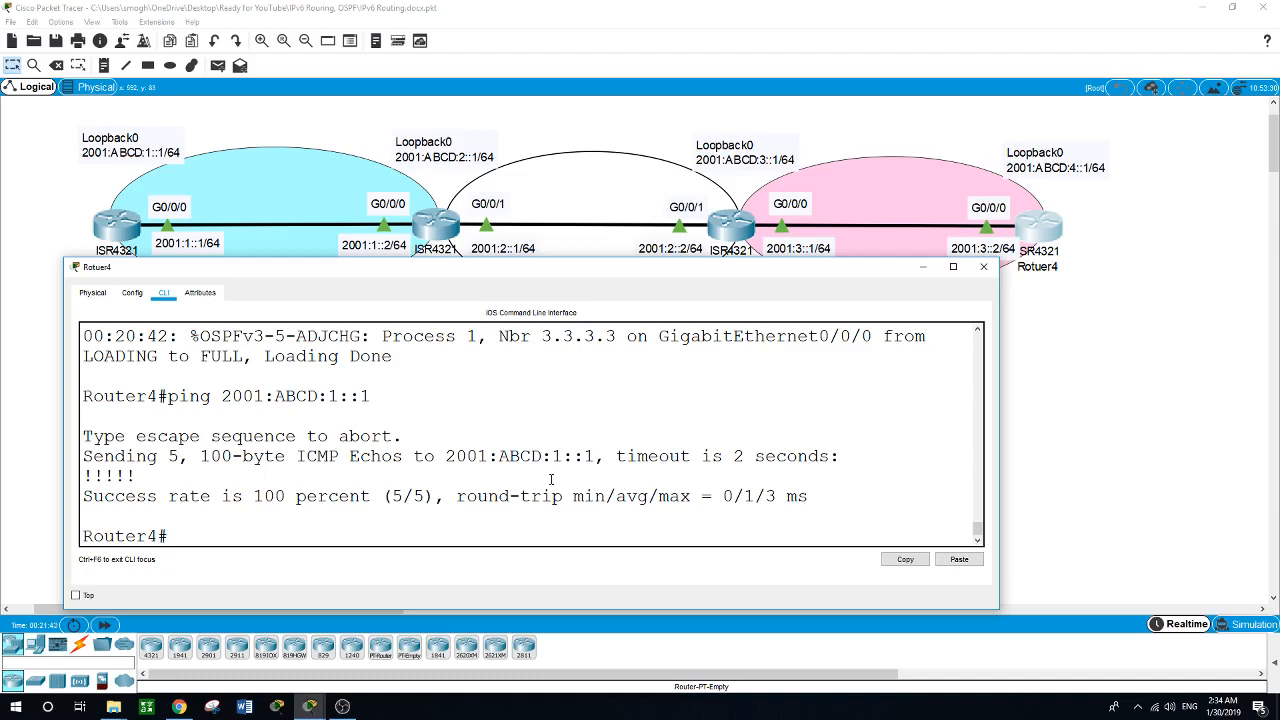
Display Router4's IPv6 OSPF neighbors with show ipv6 ospf neigh.
text(show ipv6 ospf)
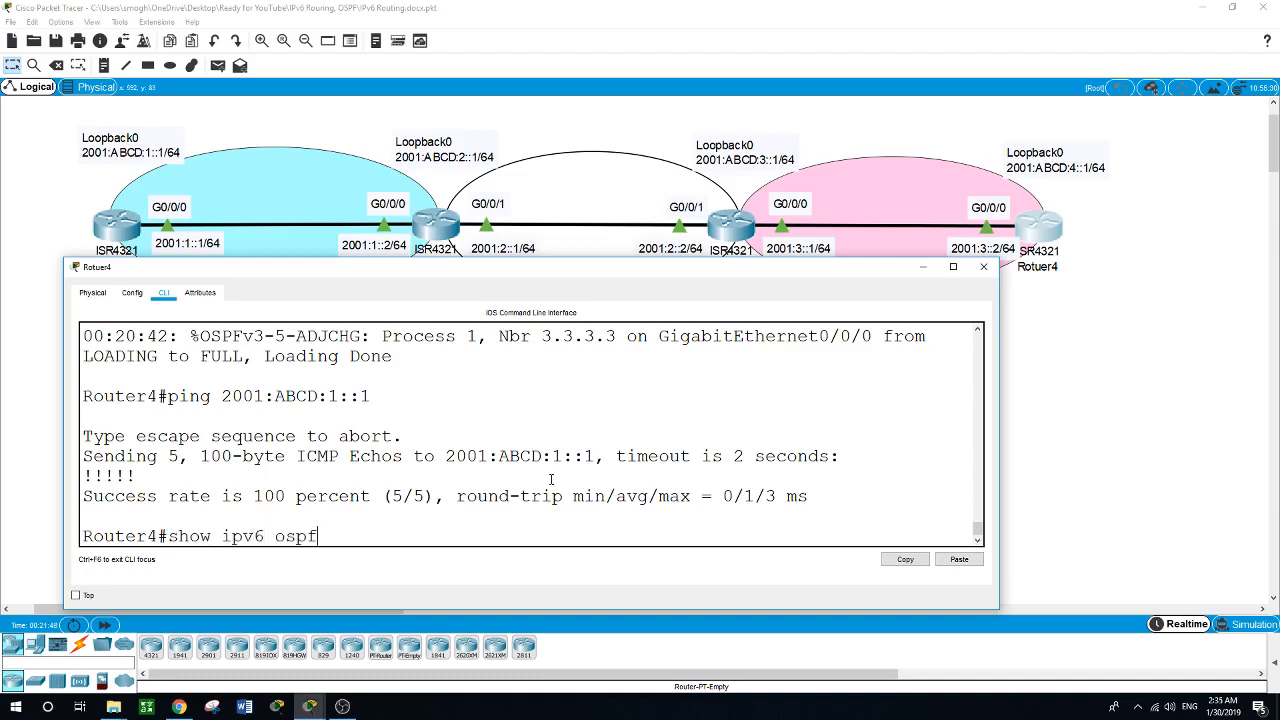
text( neigh)
key(Return)
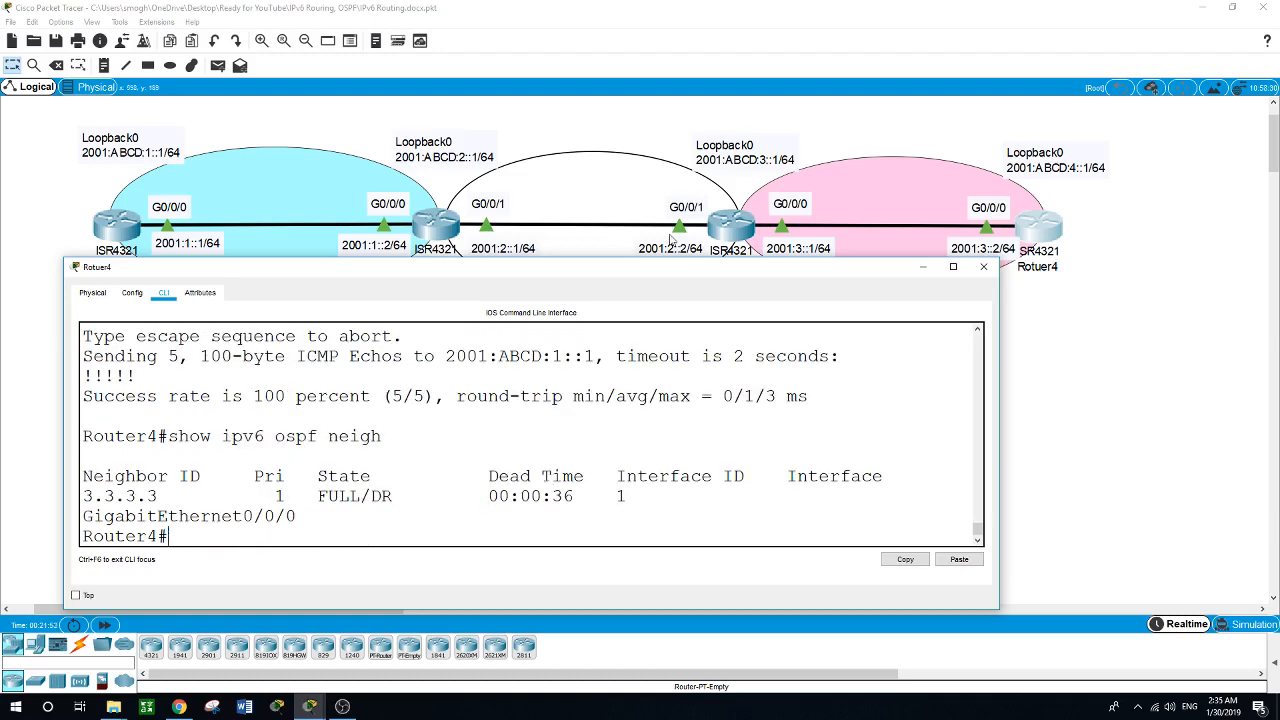
drag(707, 275, 758, 257)
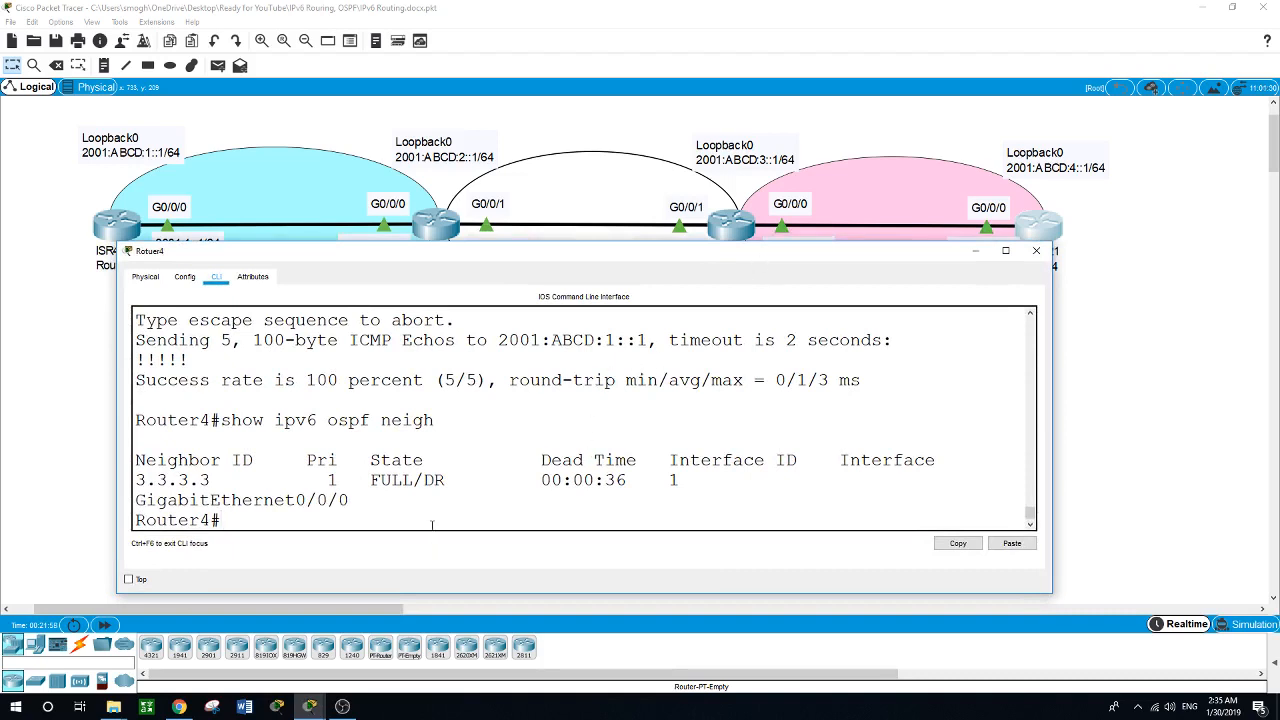
Display Router4's IPv6 routing protocols with show ipv6 prot and compare the listed interfaces with the topology.
text(show ipv6 prot)
key(Return)
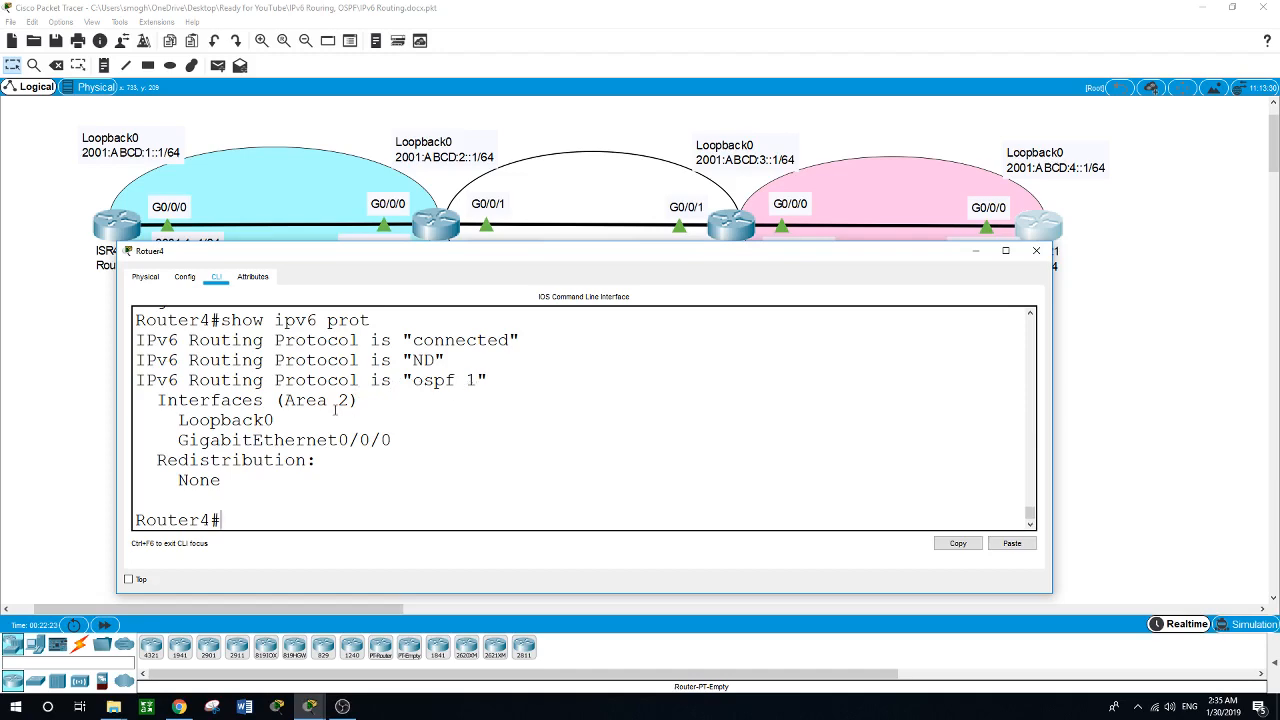
drag(685, 252, 674, 298)
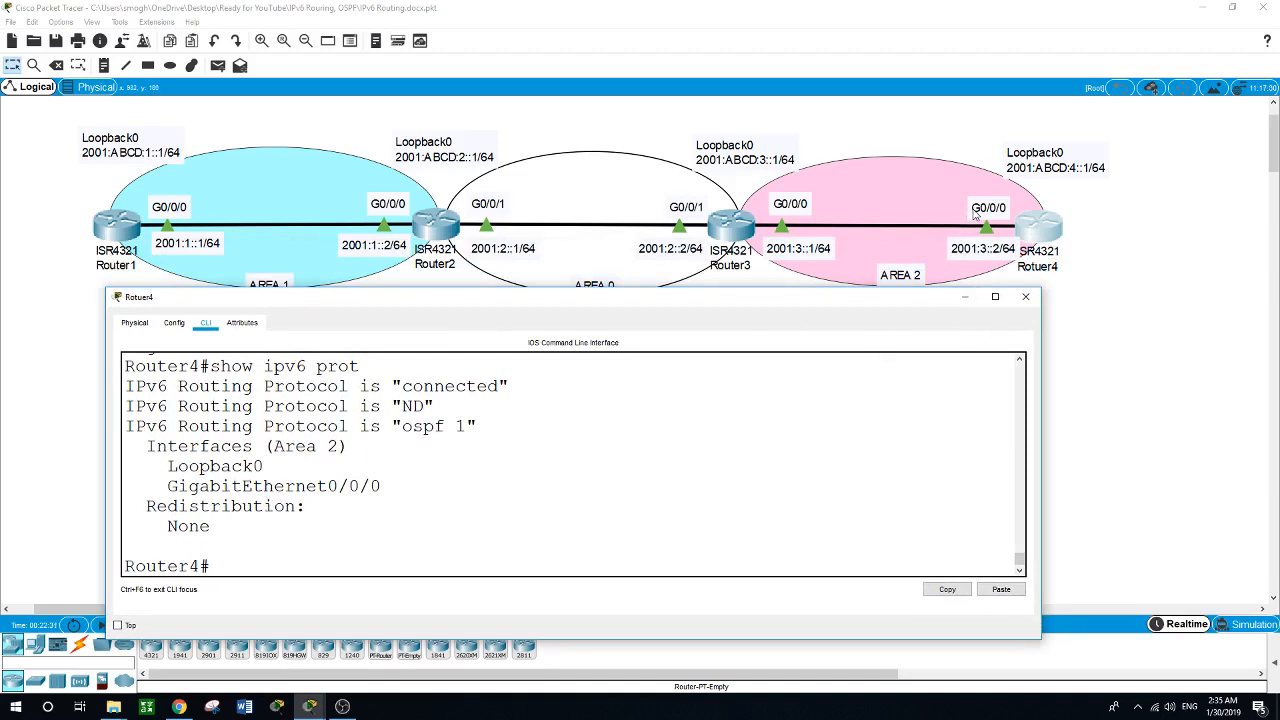
scroll(573, 531, down, 1)
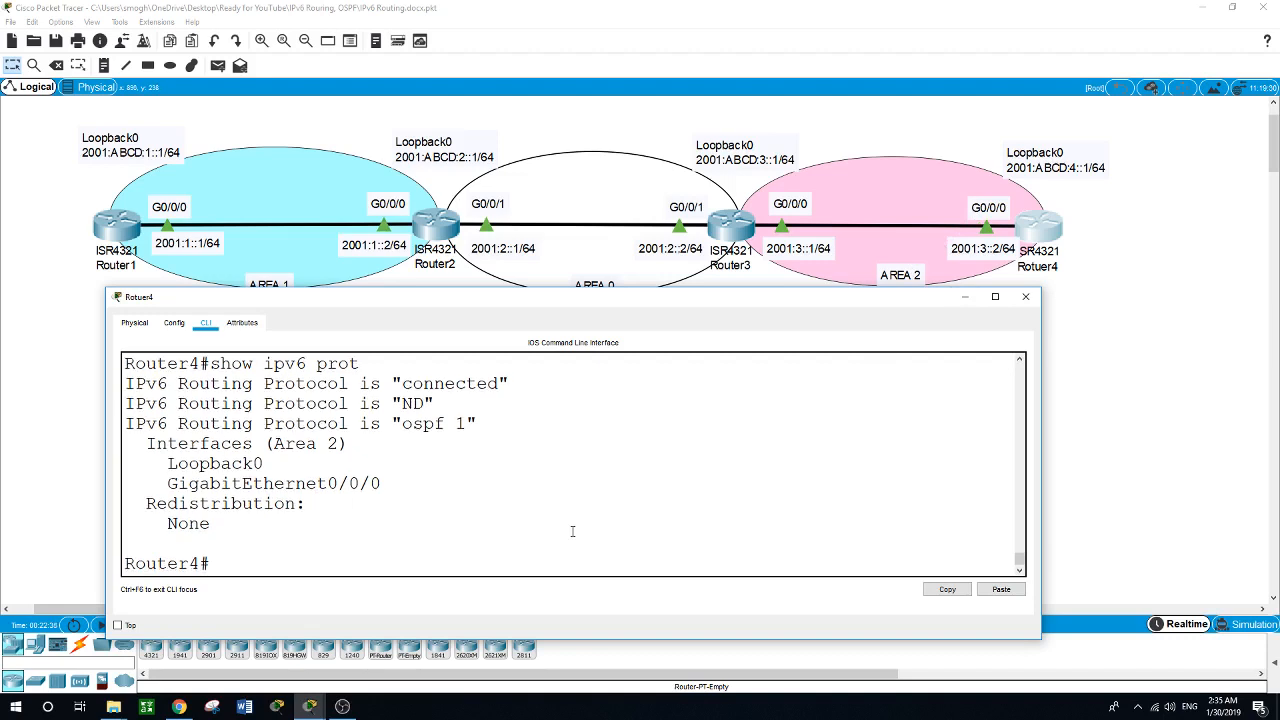
Display Router4's IPv6 OSPF link-state database with show ipv6 ospf data.
text(show ipv6 ospf)
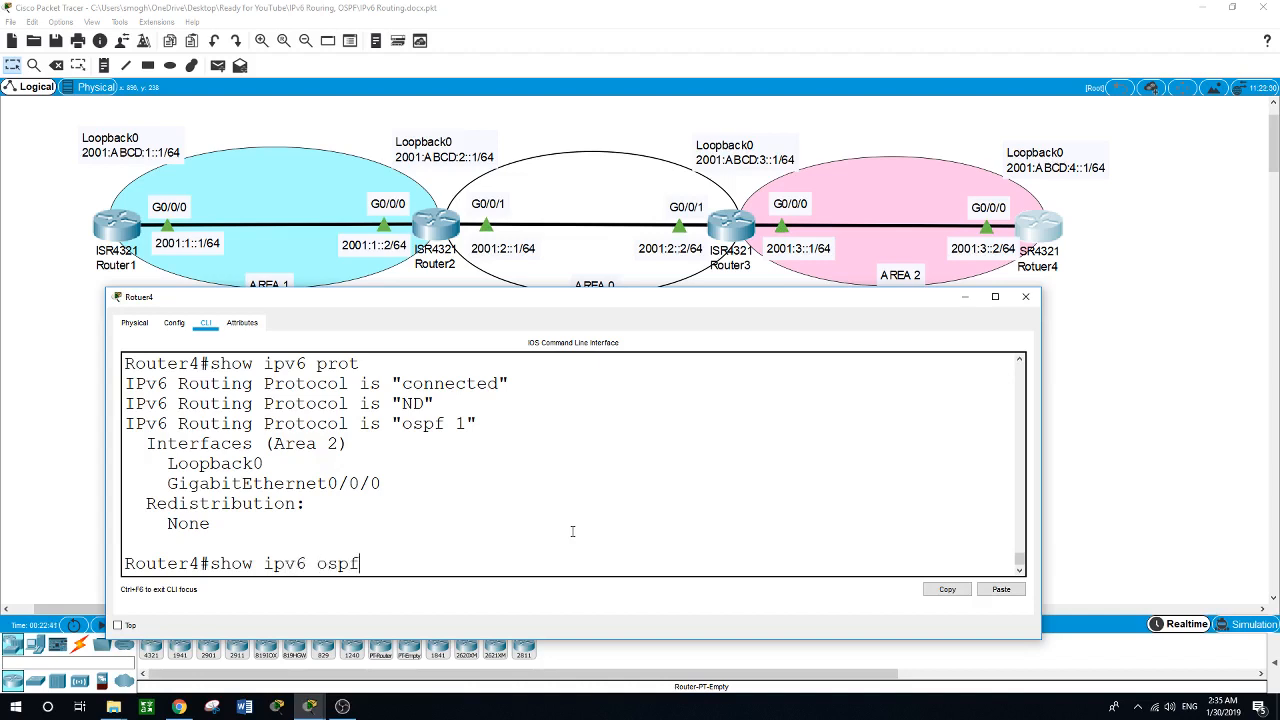
text( data)
key(Return)
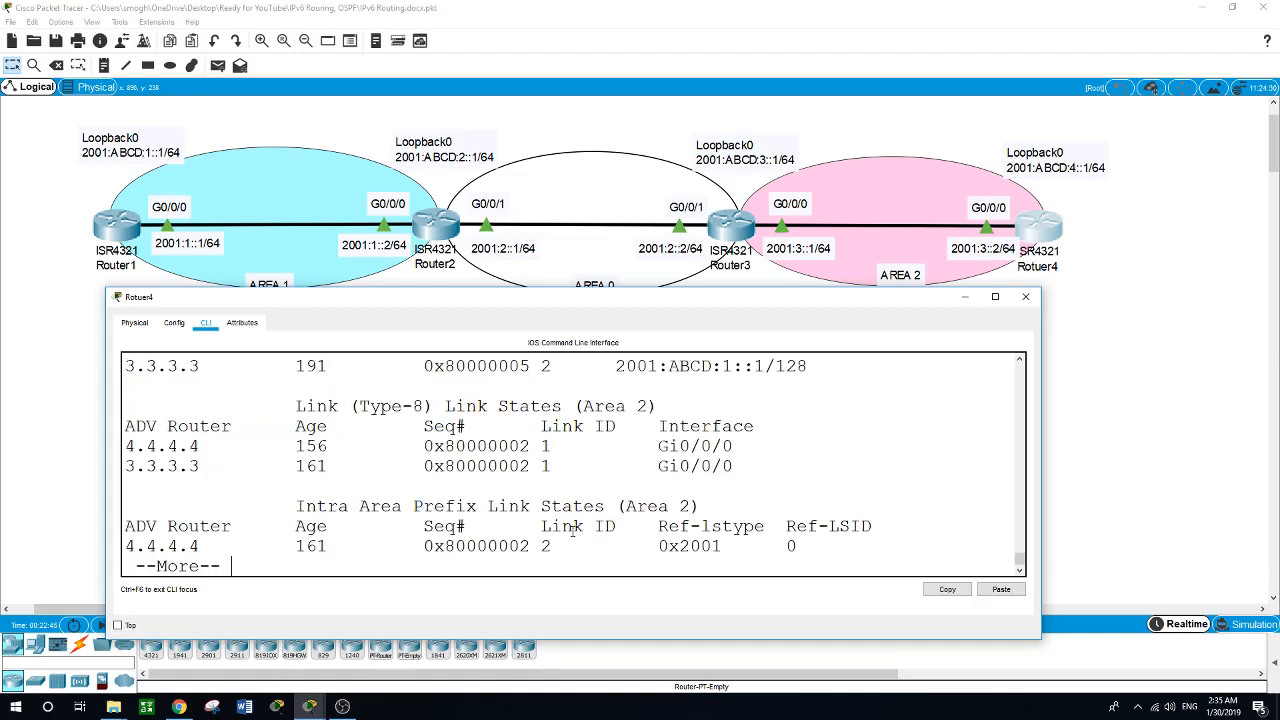
Examine the full area 2 database listing, including the router, network, inter-area prefix, Type-8 link and intra-area prefix states.
drag(620, 289, 623, 40)
scroll(530, 483, up, 4)
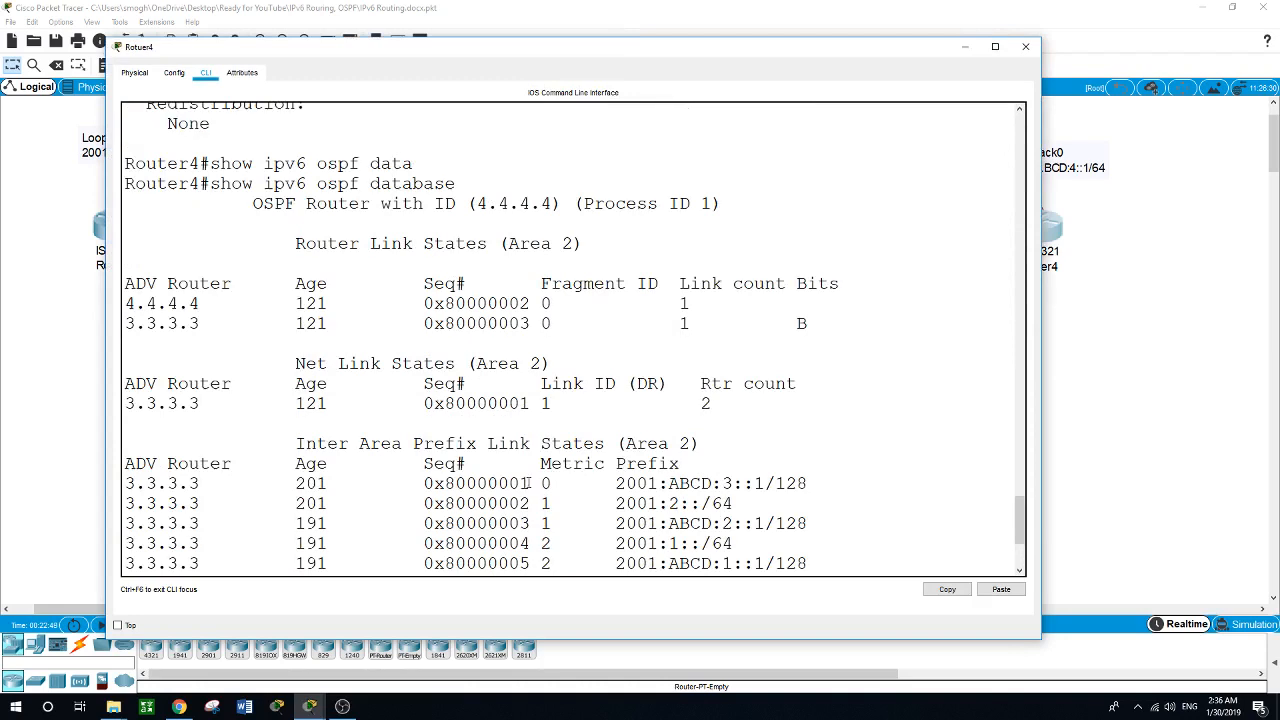
scroll(530, 483, down, 3)
scroll(528, 483, down, 2)
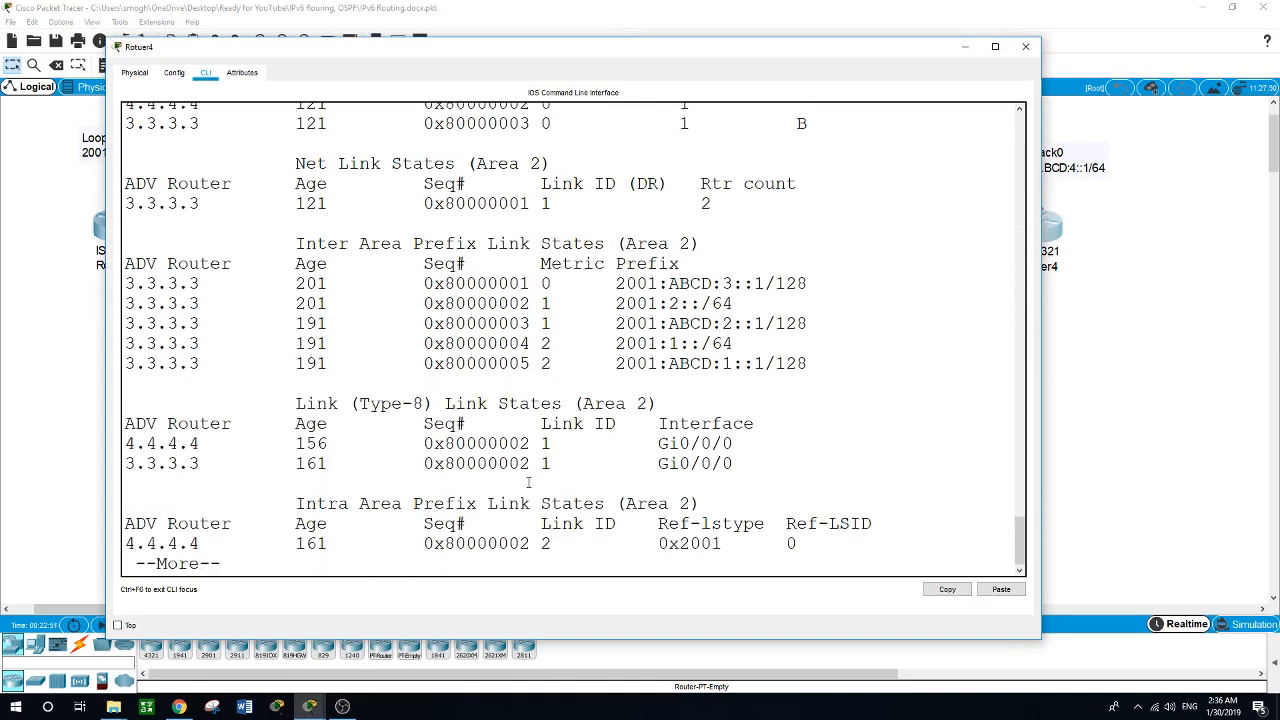
key(space)
scroll(528, 484, up, 5)
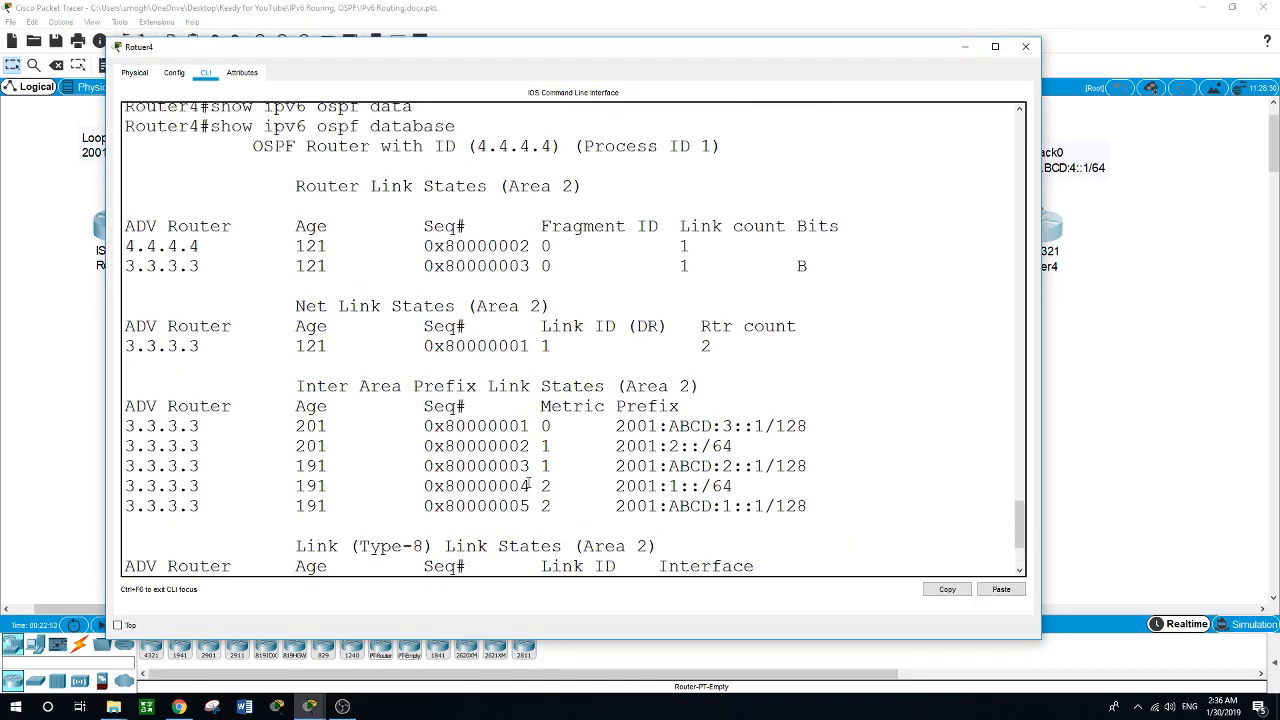
scroll(528, 484, down, 2)
scroll(705, 366, down, 3)
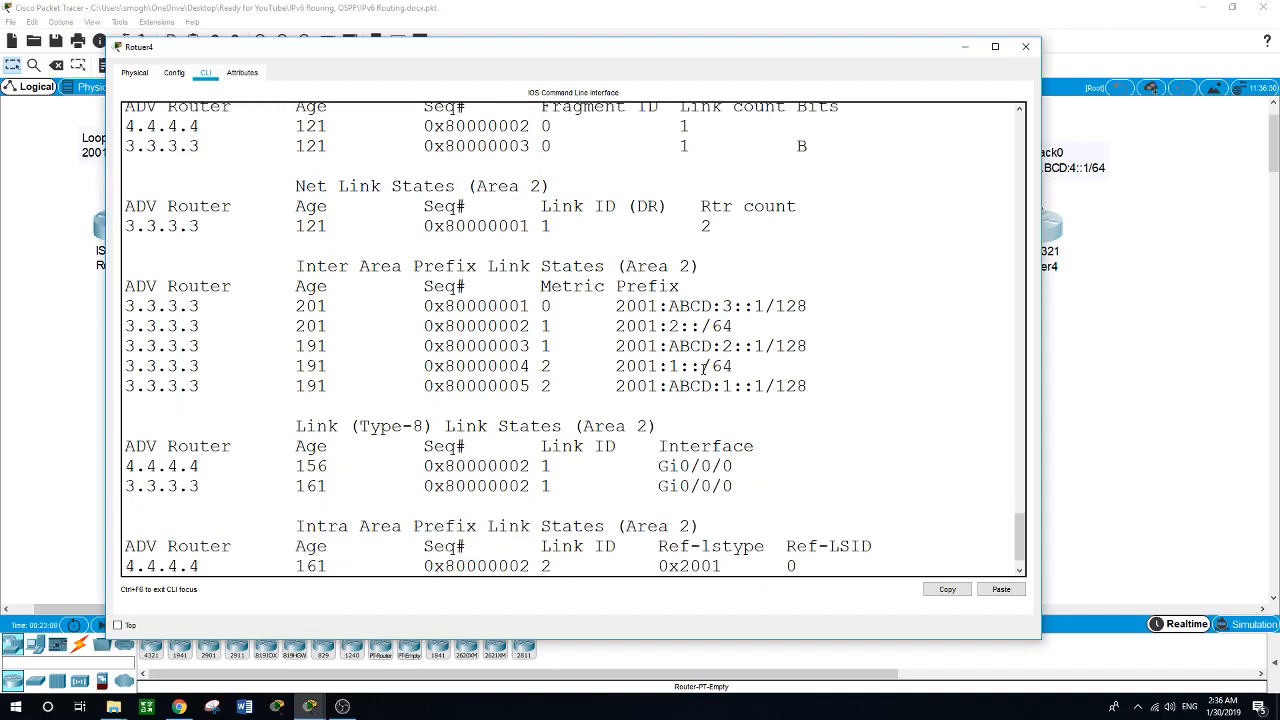
scroll(705, 366, down, 1)
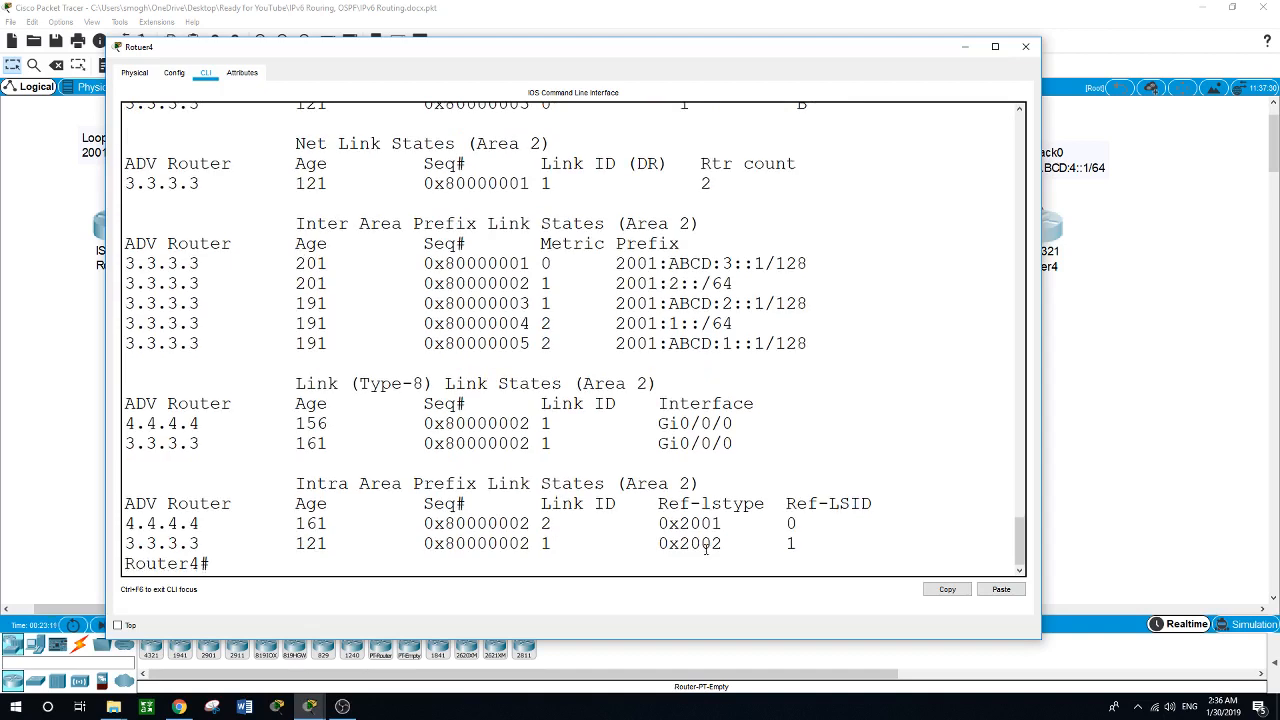
Display Router4's IPv6 interface details with show ipv6 int and review the GigabitEthernet0/0/0 and Loopback0 addresses and multicast groups.
text(show ipv6 int)
key(Return)
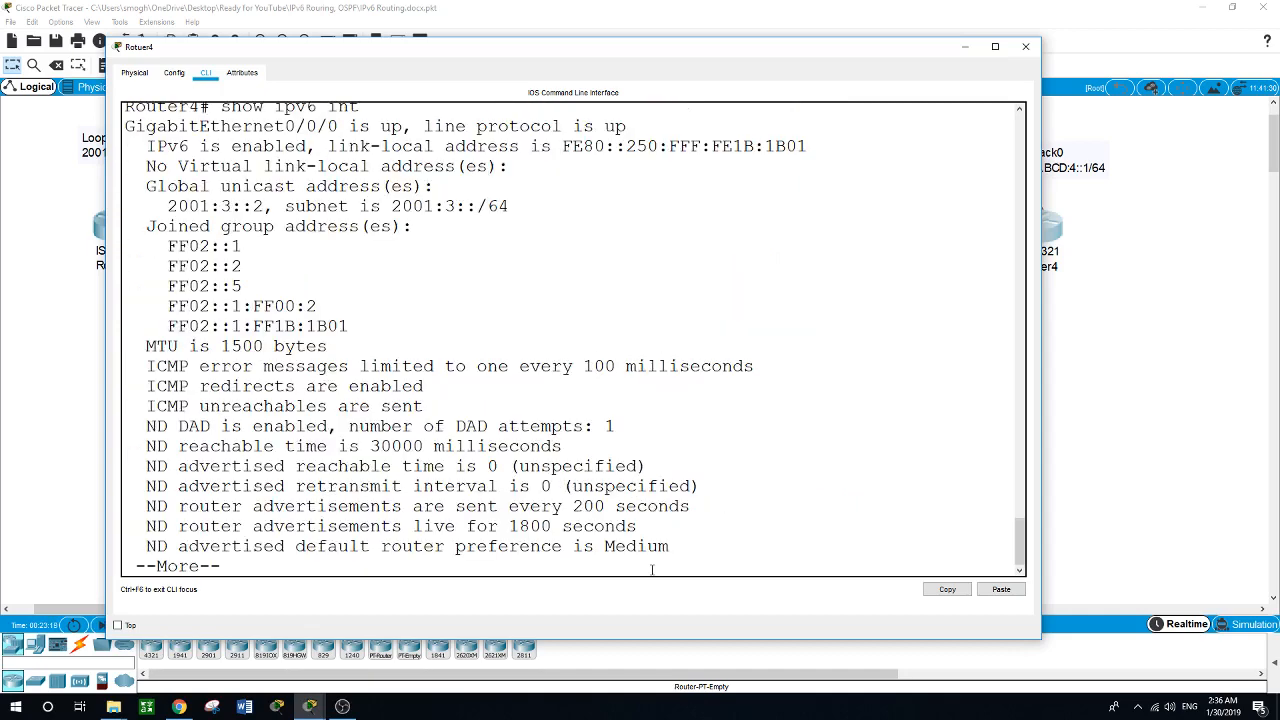
key(space)
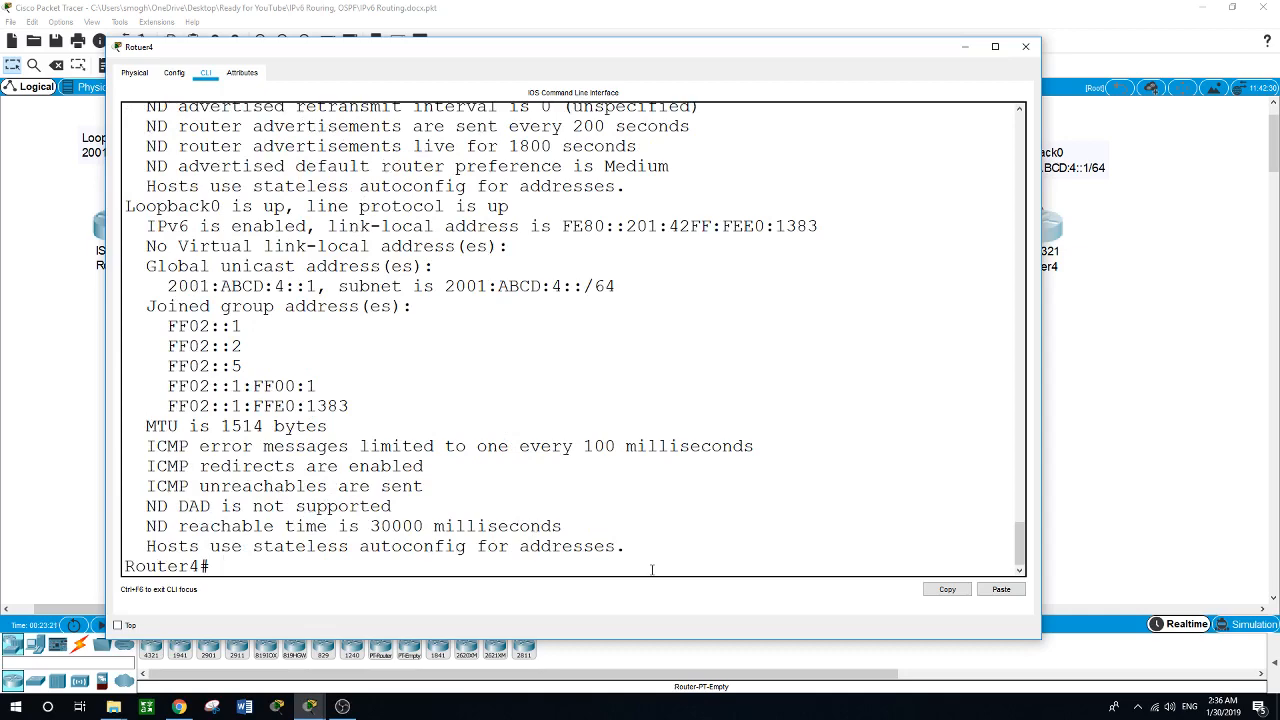
scroll(637, 541, up, 5)
scroll(636, 539, up, 4)
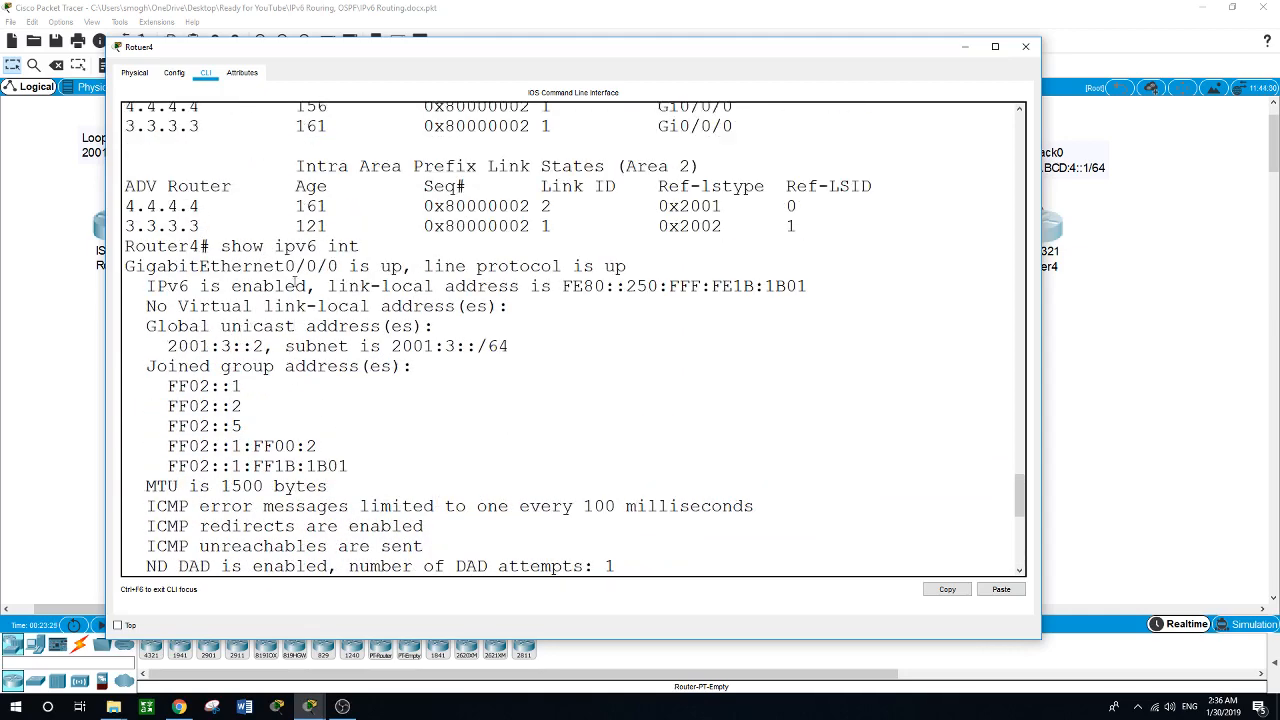
drag(285, 266, 327, 266)
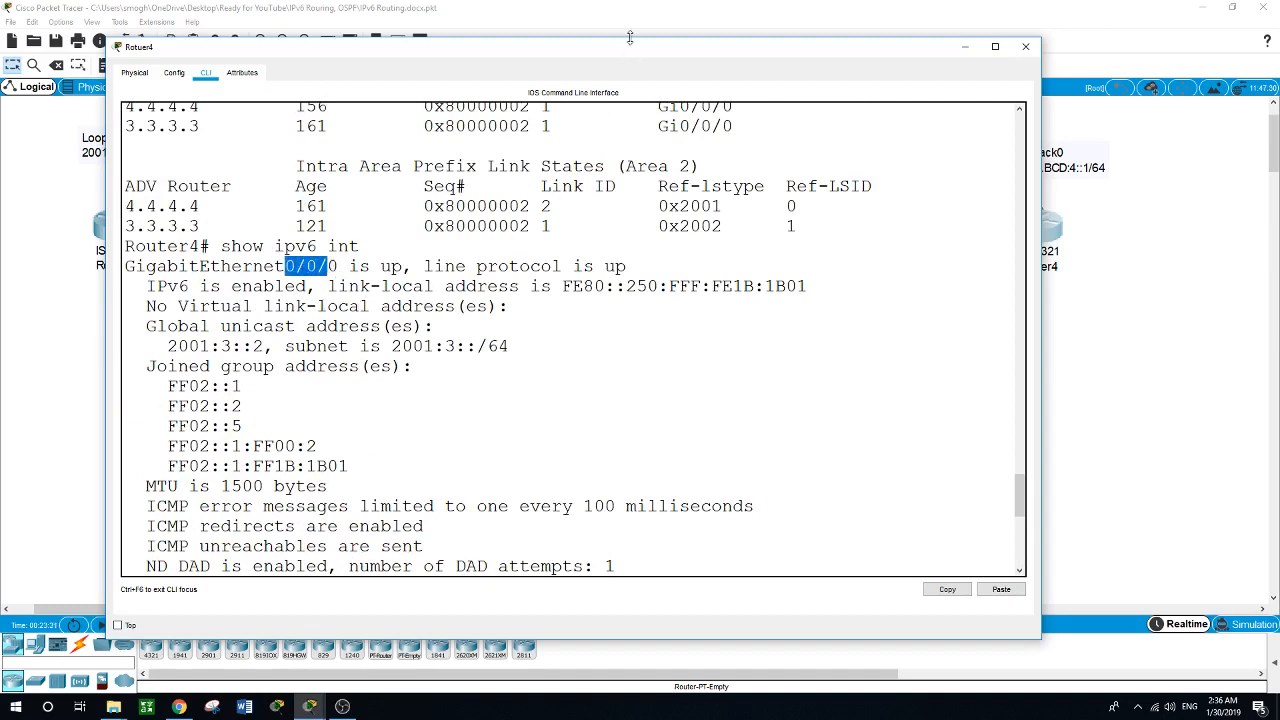
drag(630, 38, 620, 232)
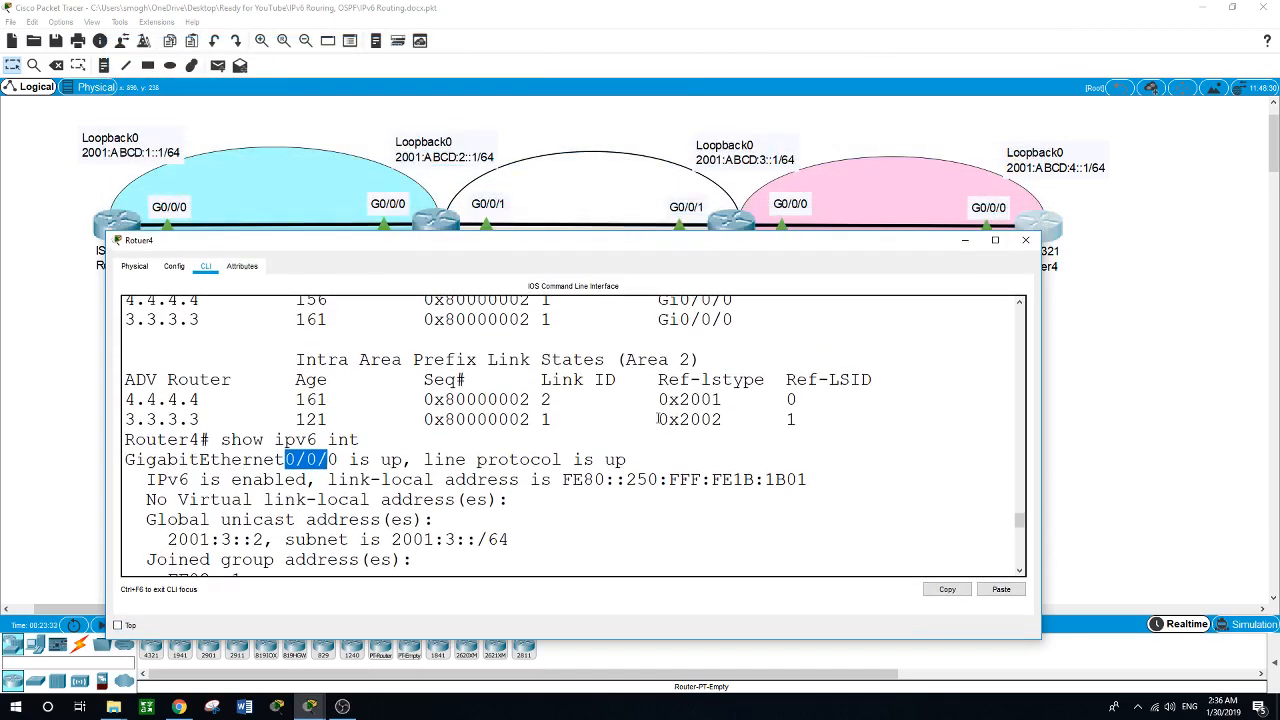
scroll(658, 418, down, 2)
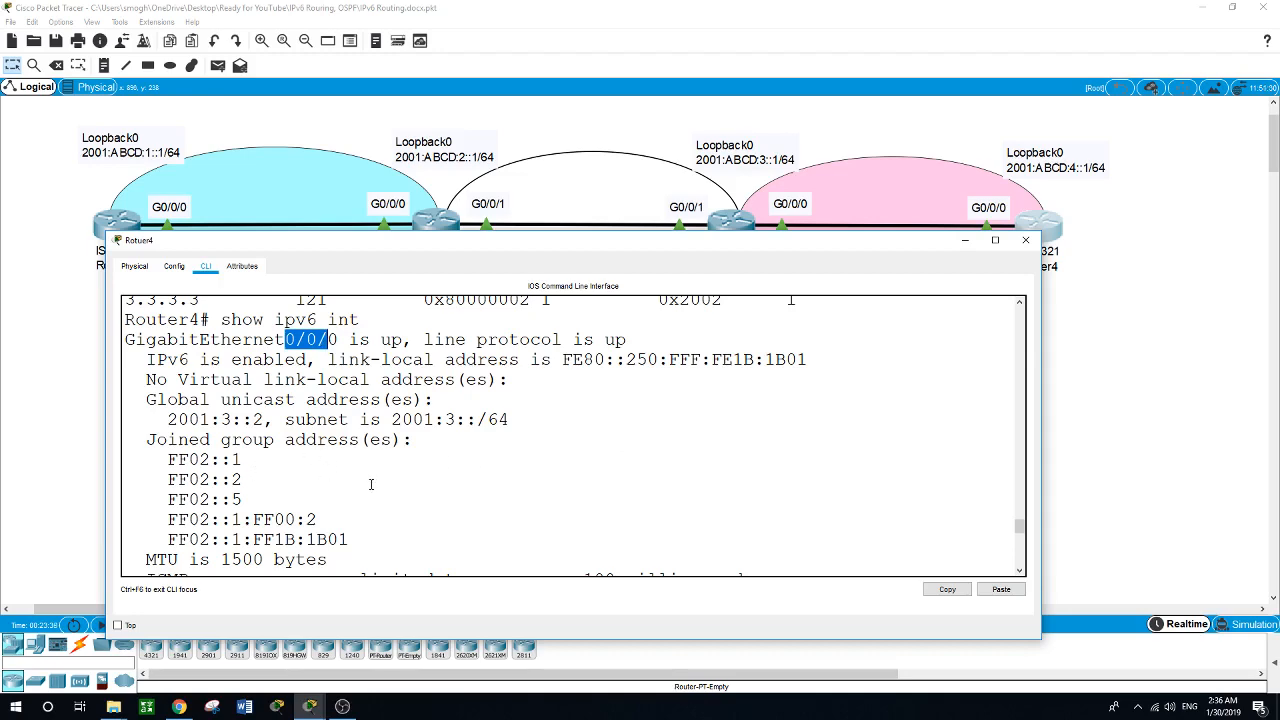
scroll(371, 484, down, 6)
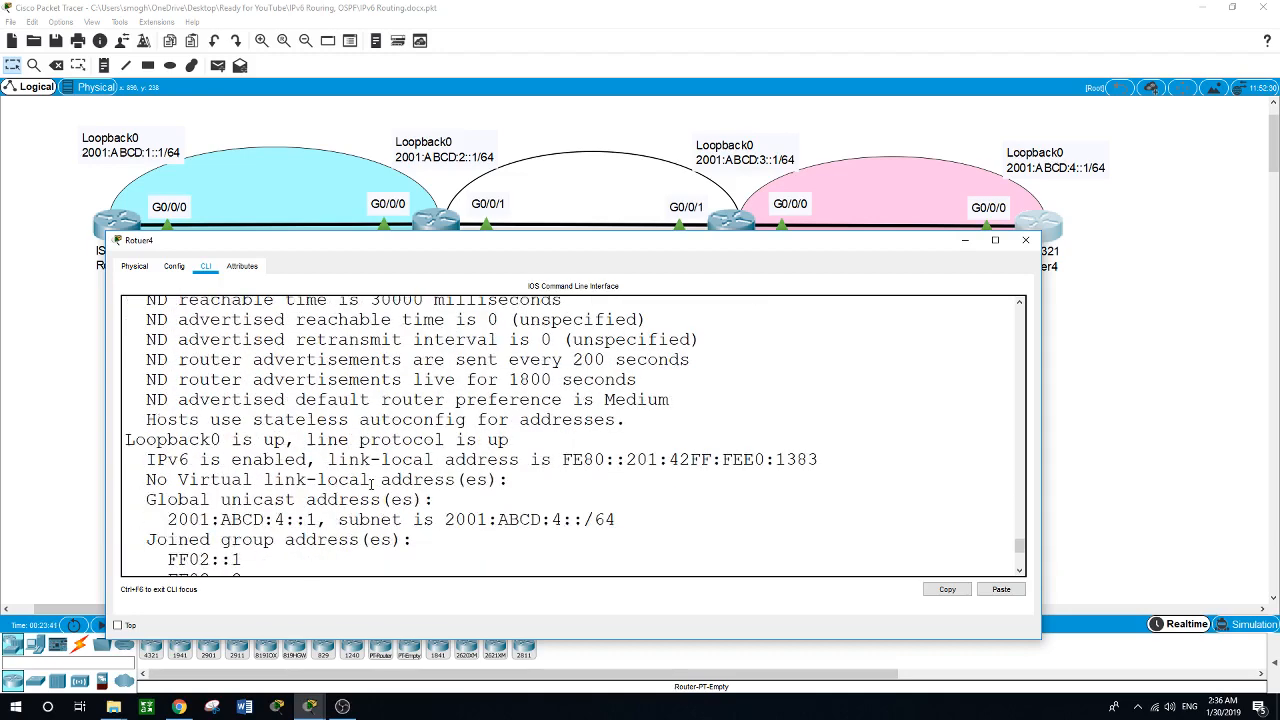
scroll(371, 484, down, 6)
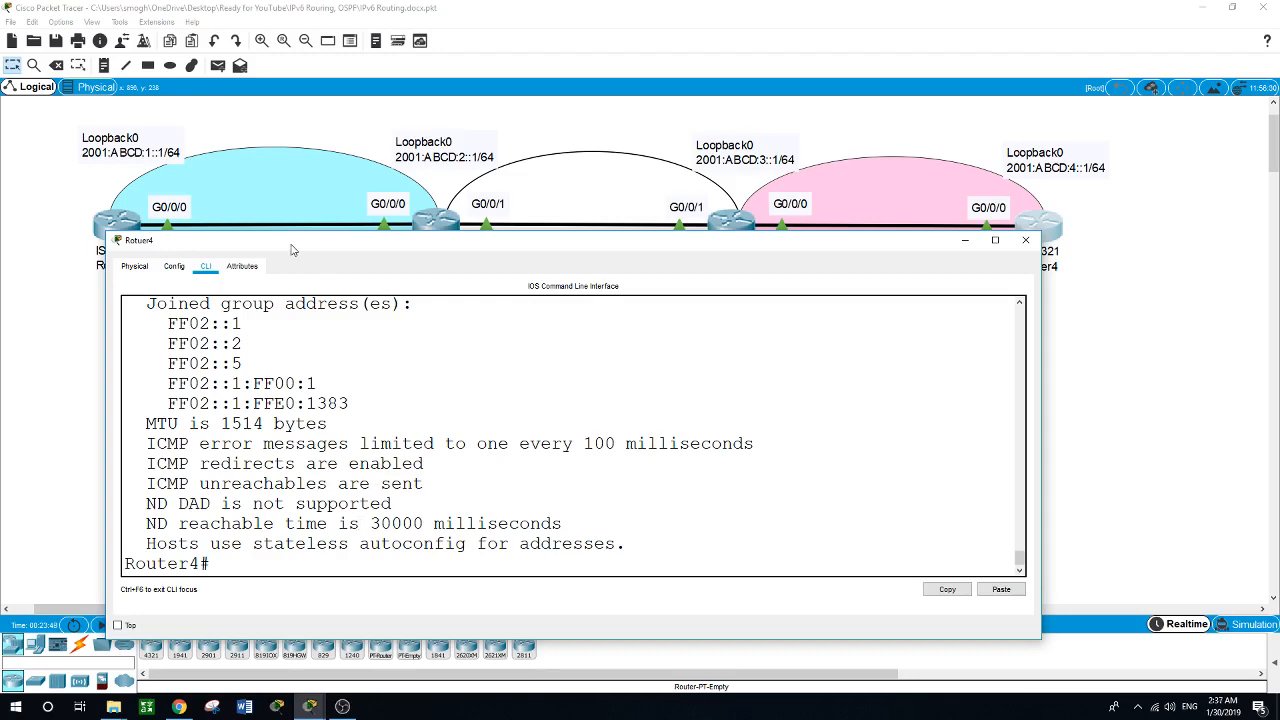
Switch to Router1's command line and leave interface and global configuration to return to privileged EXEC mode.
drag(178, 237, 195, 258)
click(117, 226)
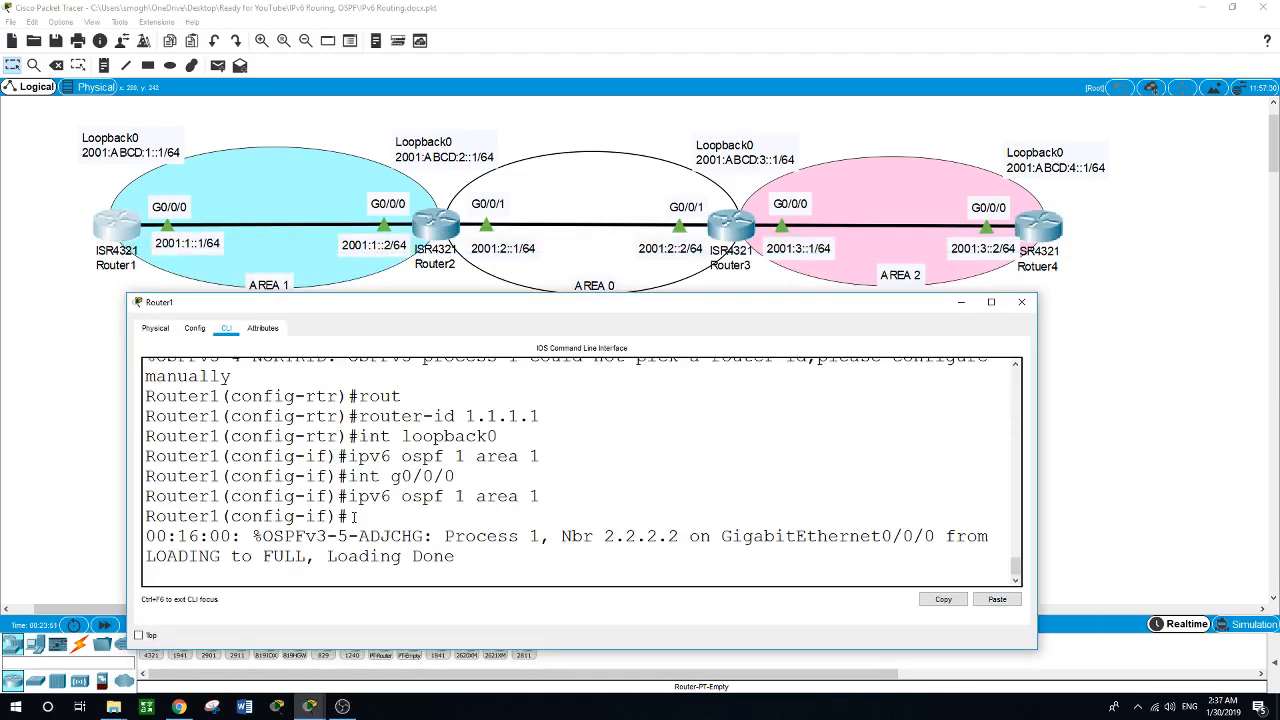
key(Return)
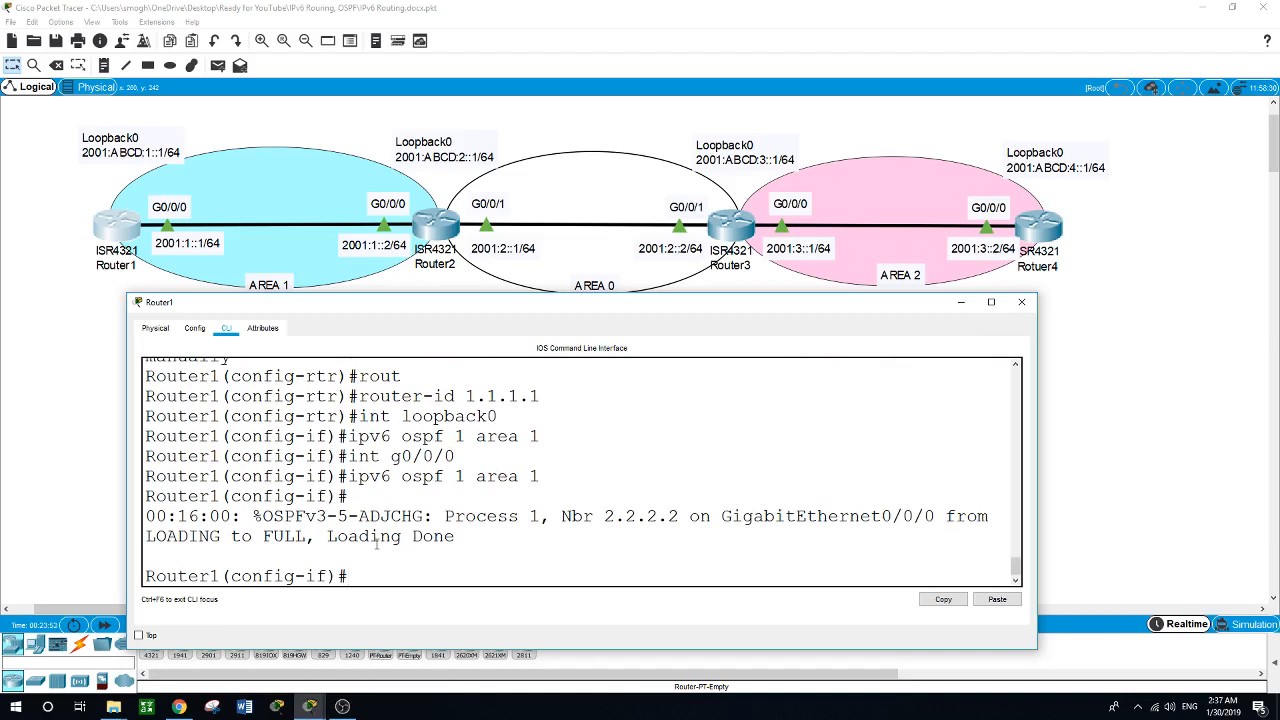
text(exit)
key(Return)
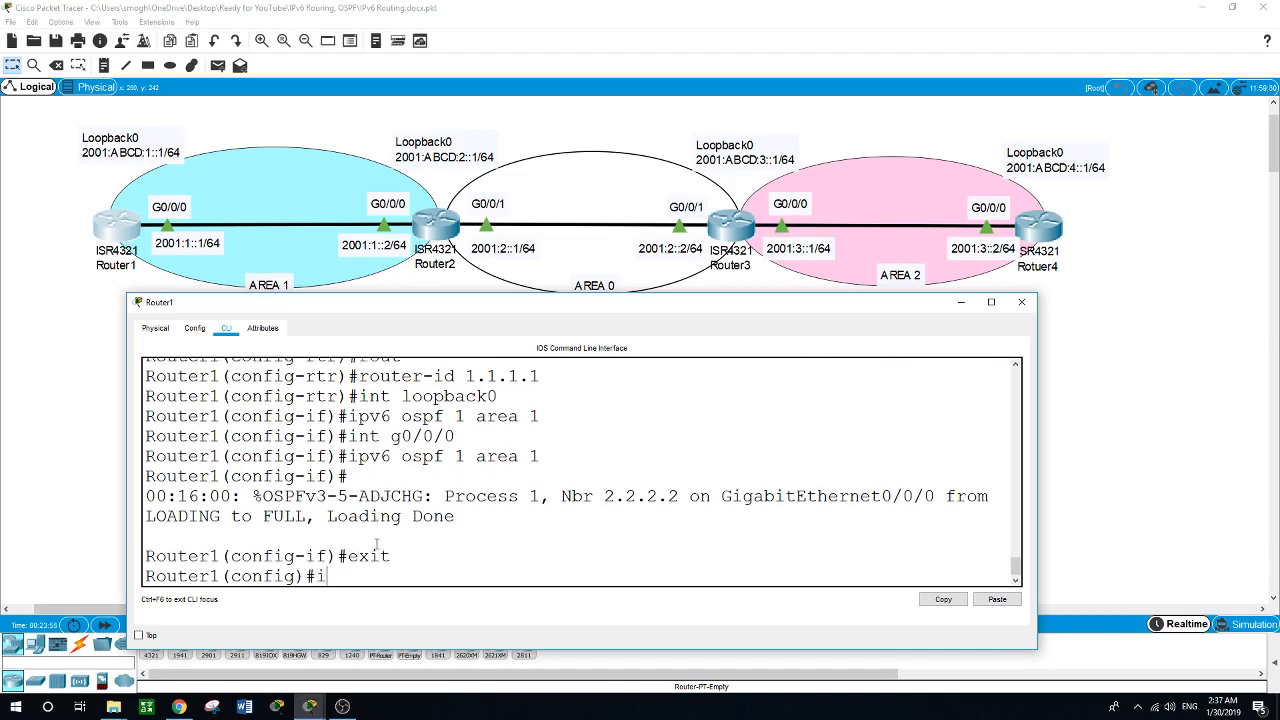
text(exit)
key(Return)
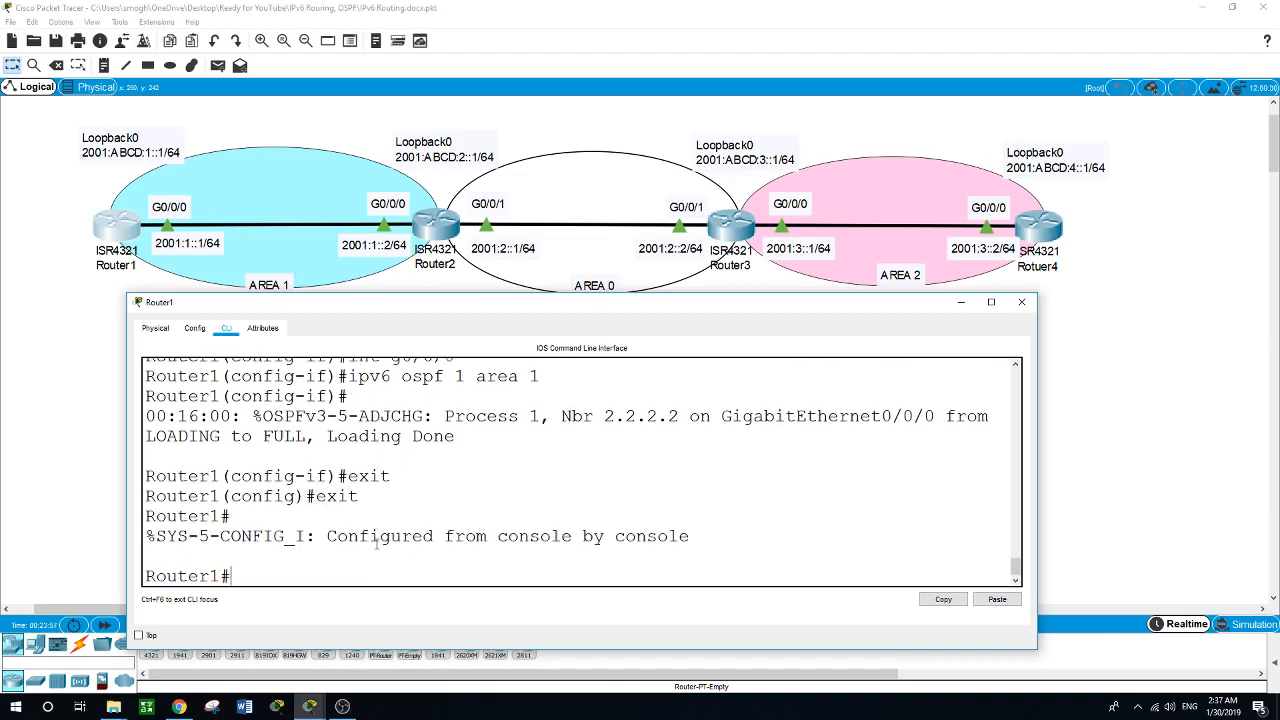
Ping Router4's Loopback0 address 2001:ABCD:4::1 from Router1.
text(ping 2001:ABCD:4)
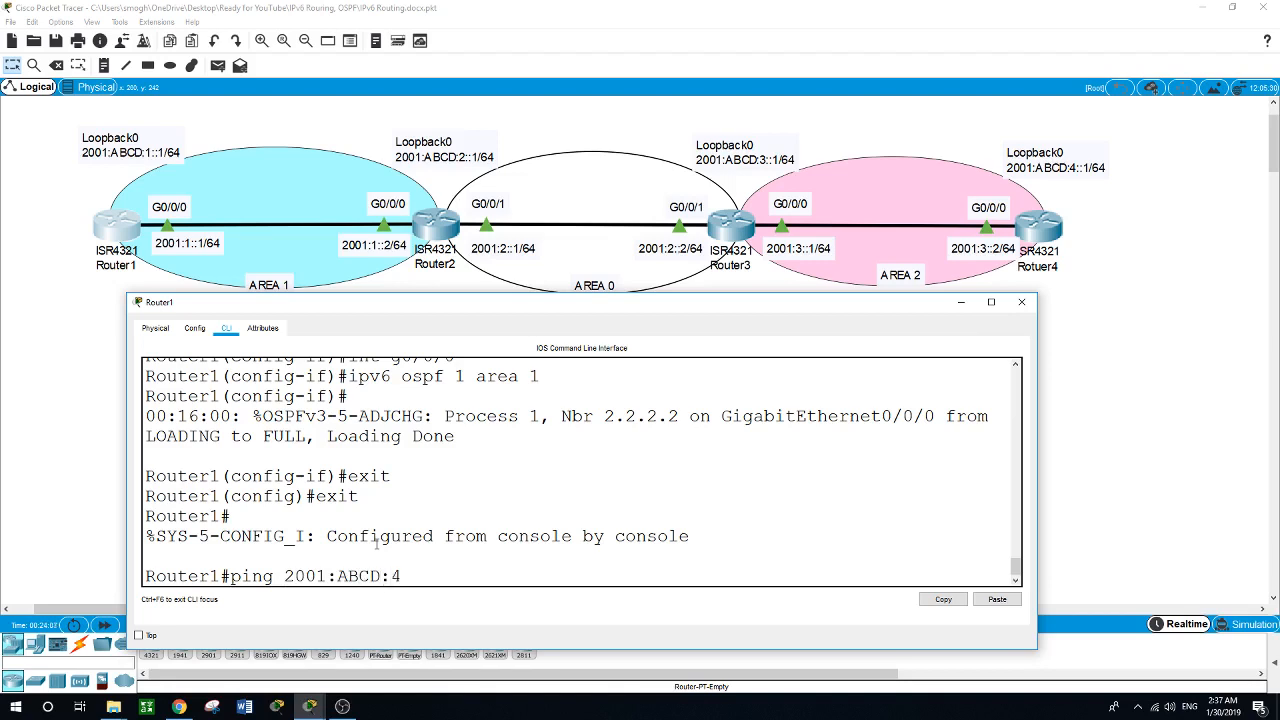
text(::1)
key(Return)
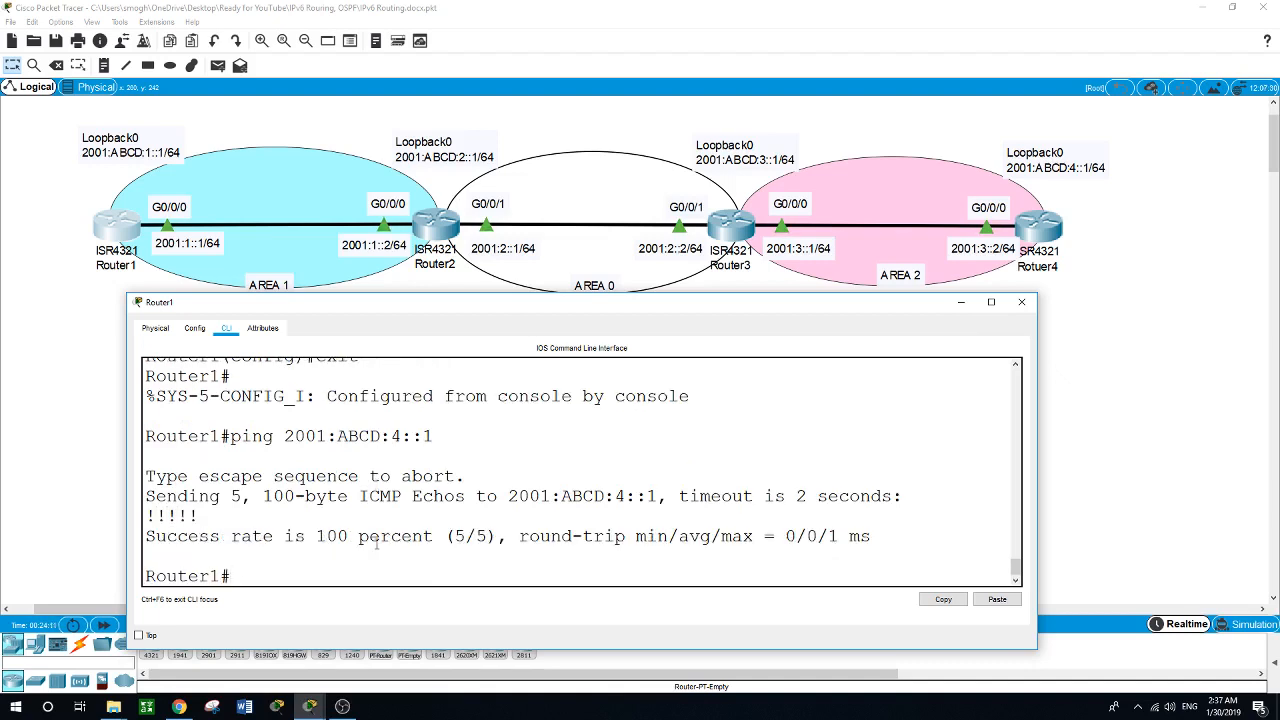
Ping Router4's GigabitEthernet0/0/0 address 2001:3::2 from Router1.
text(ping 2001:3::2)
key(Return)
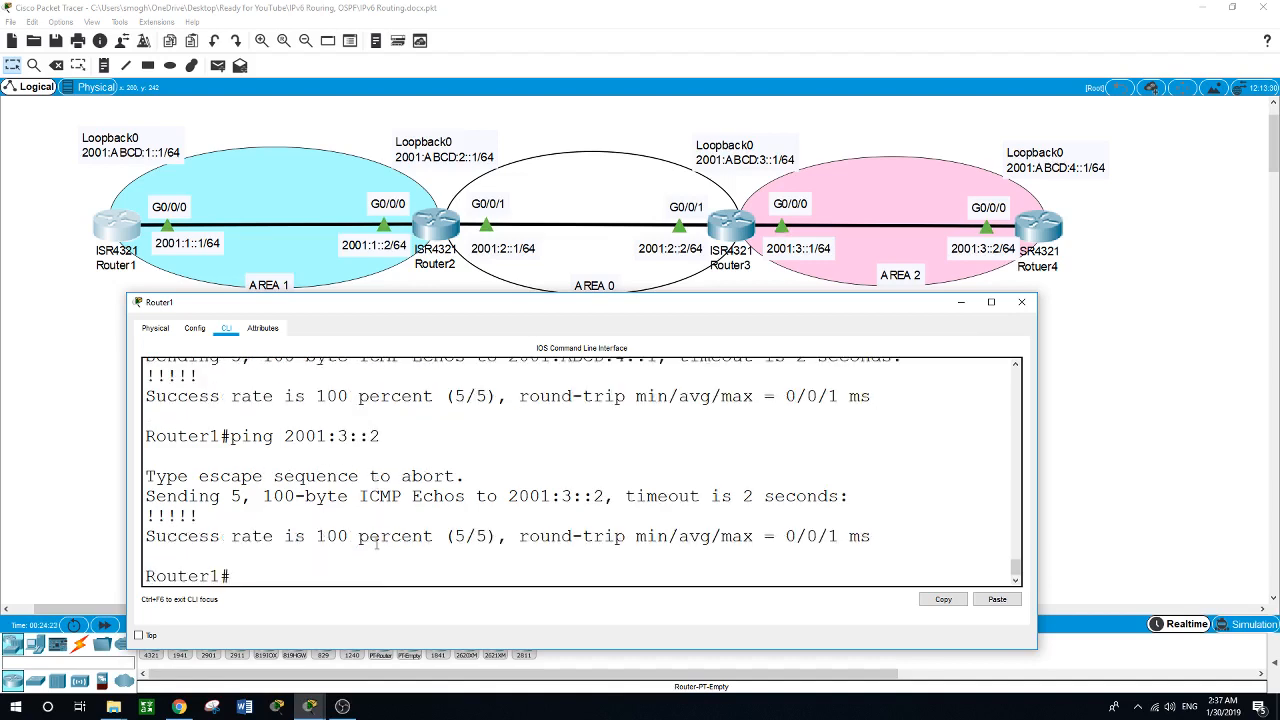